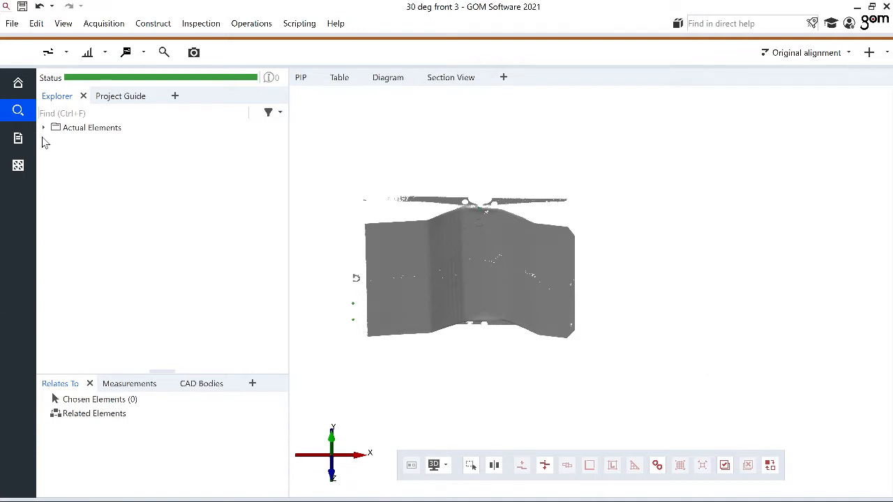
Step: Select Scan 1 in the measurement series and orient the 3D view to the Z+ standard view
left_click(44, 128)
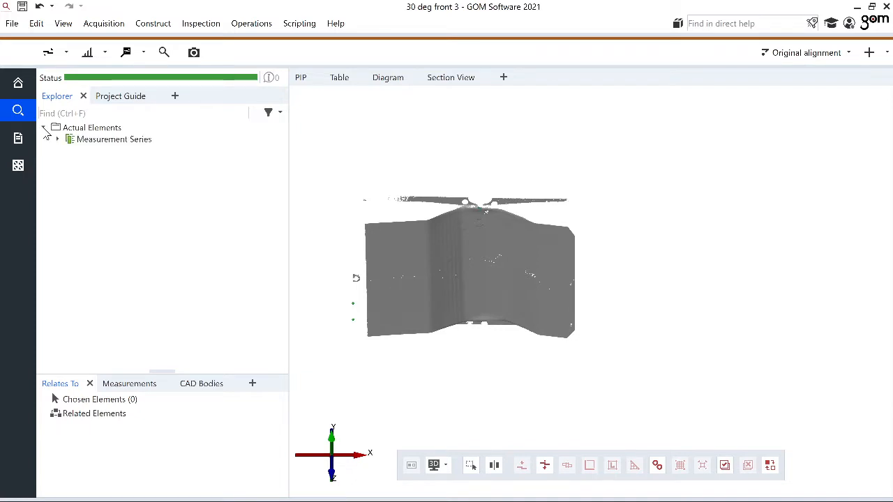
left_click(57, 139)
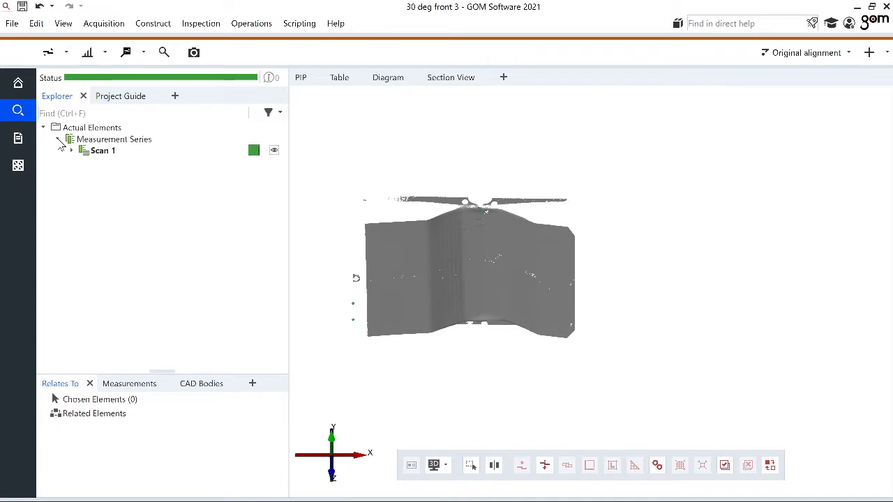
left_click(110, 153)
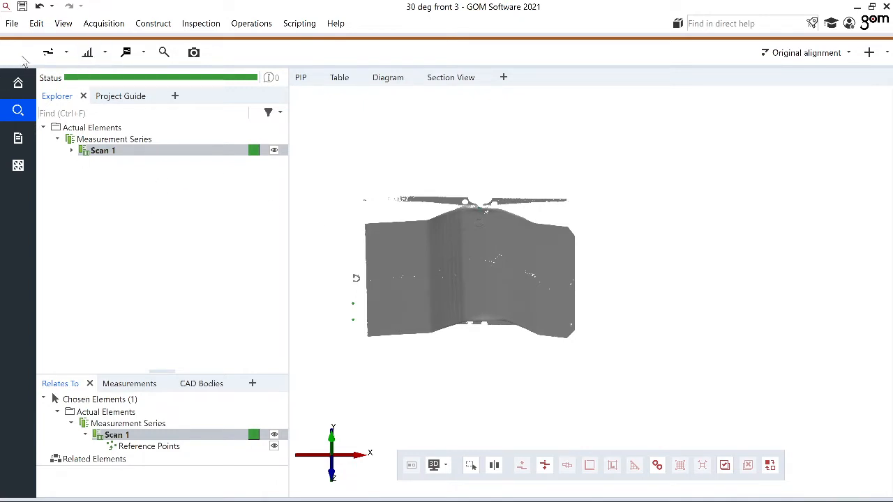
left_click(61, 25)
mouse_move(77, 49)
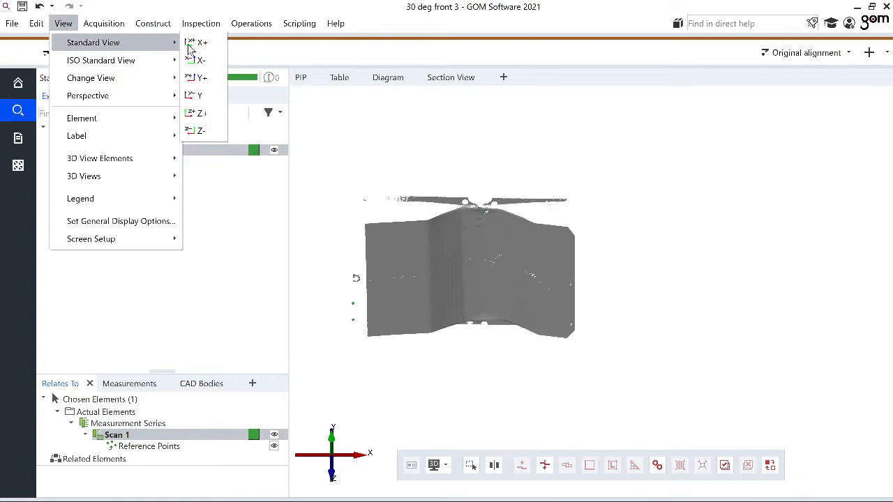
left_click(201, 114)
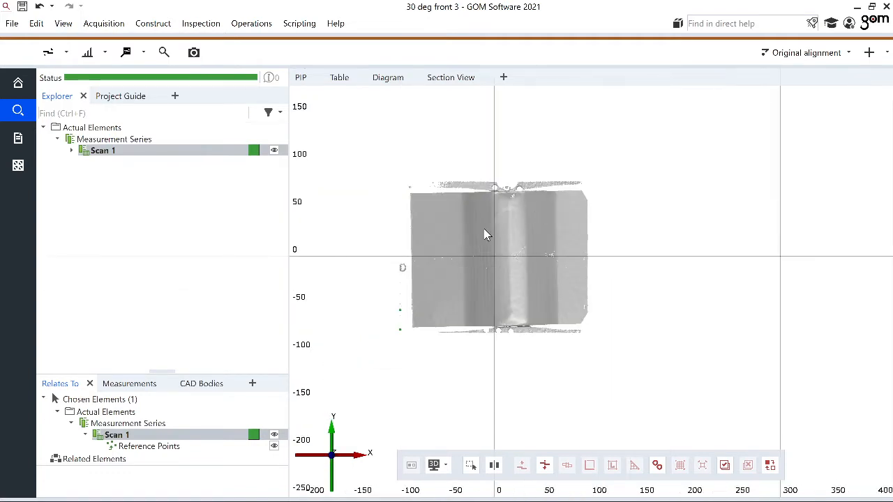
scroll(486, 235, "up", 2)
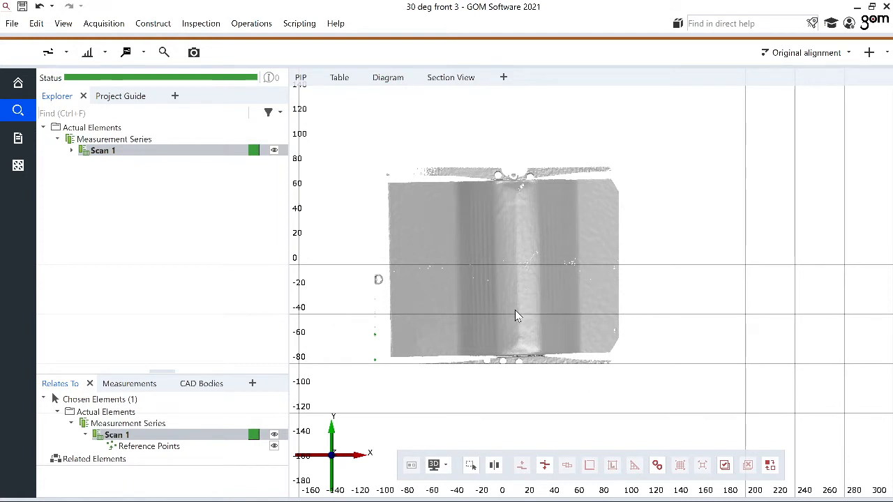
Step: Examine the scanned sheet part from the side and close up along its lower edge near the base strip
left_click_drag(516, 313, 520, 206)
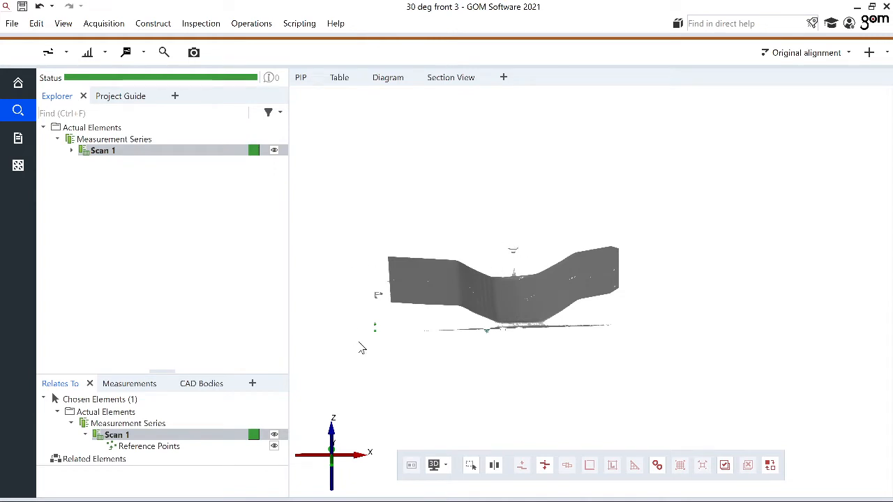
left_click_drag(532, 302, 528, 370)
scroll(528, 370, "down", 1)
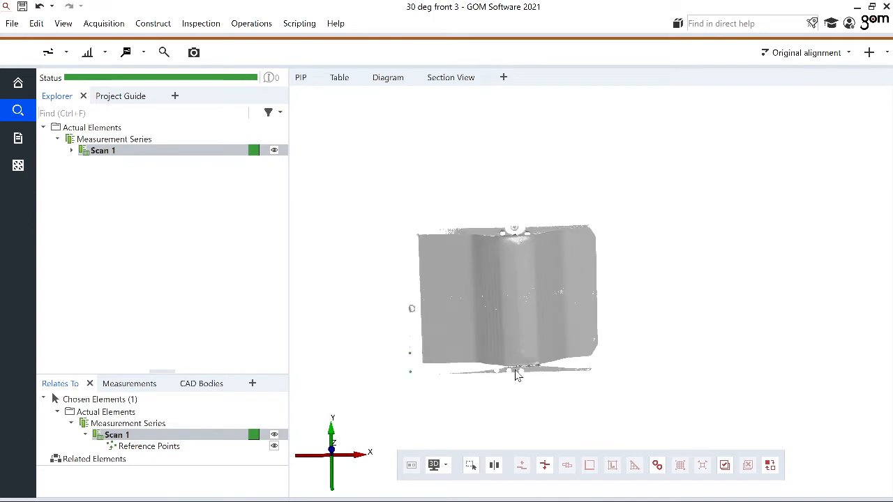
scroll(493, 391, "up", 3)
scroll(525, 329, "up", 3)
scroll(525, 328, "up", 3)
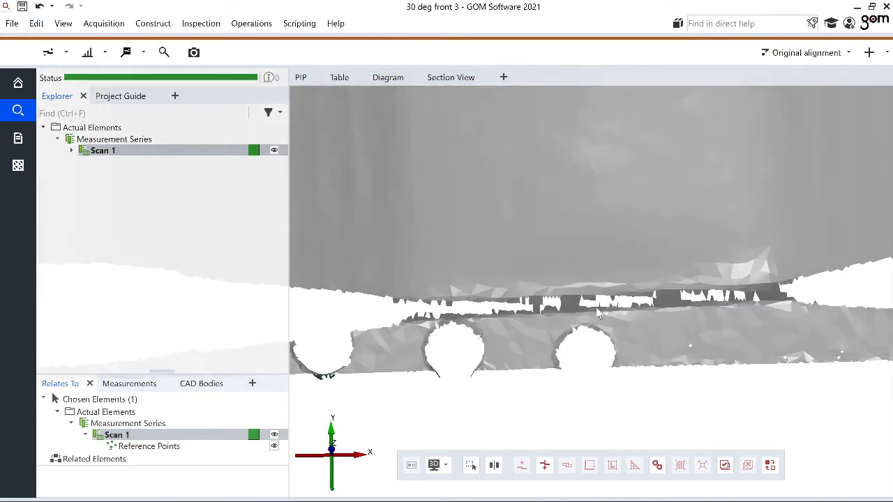
scroll(650, 312, "down", 5)
scroll(681, 140, "down", 2)
scroll(680, 141, "up", 3)
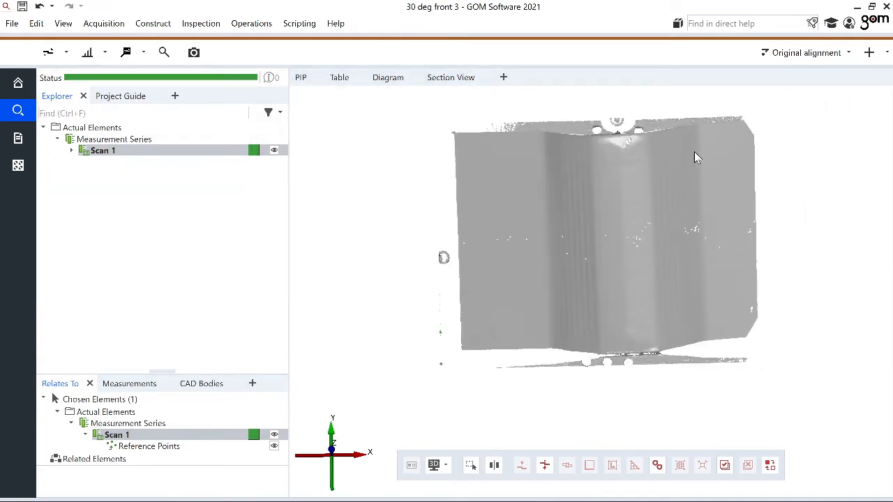
Step: Restore the Z+ standard view with the whole scan in frame
left_click(60, 25)
mouse_move(69, 47)
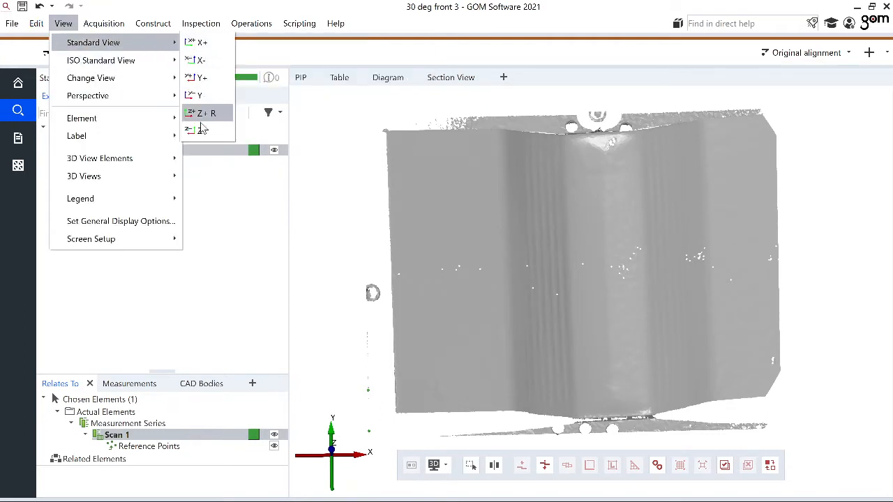
left_click(200, 115)
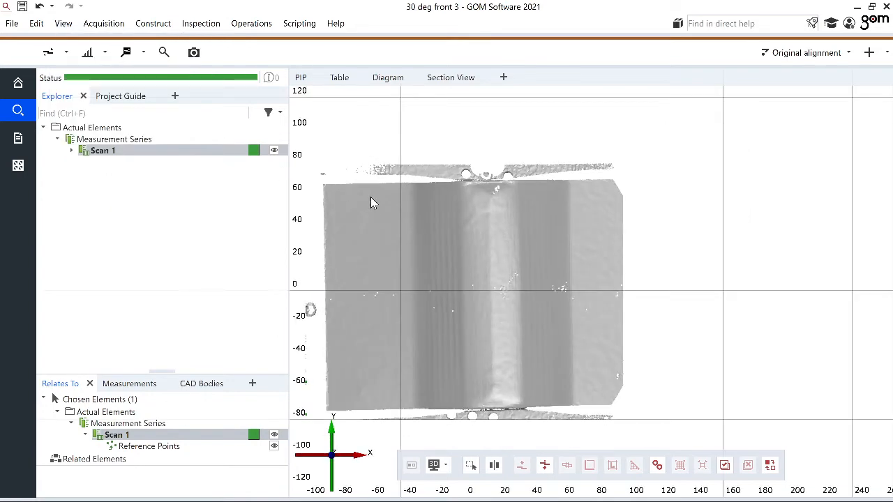
scroll(370, 197, "down", 4)
scroll(375, 244, "up", 2)
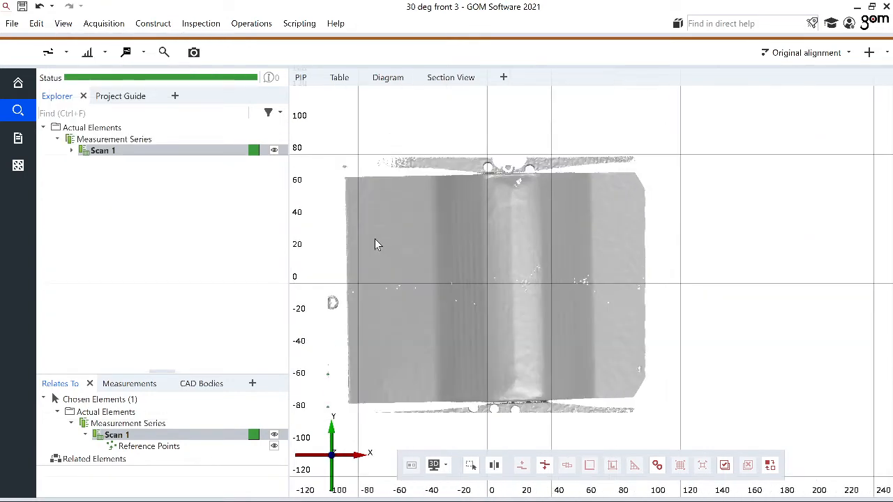
scroll(400, 258, "down", 4)
scroll(378, 237, "up", 3)
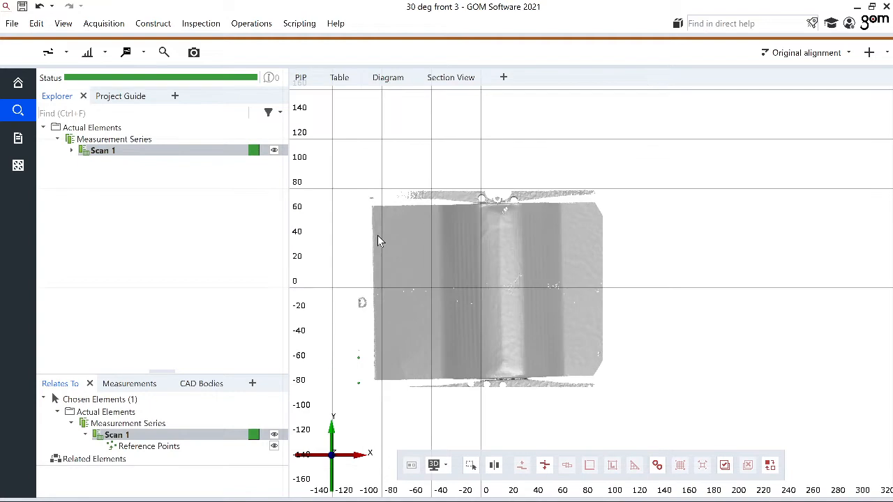
Step: Polygonize Scan 1 into a mesh with Standard postprocessing and reference points filled
left_click(36, 24)
mouse_move(55, 24)
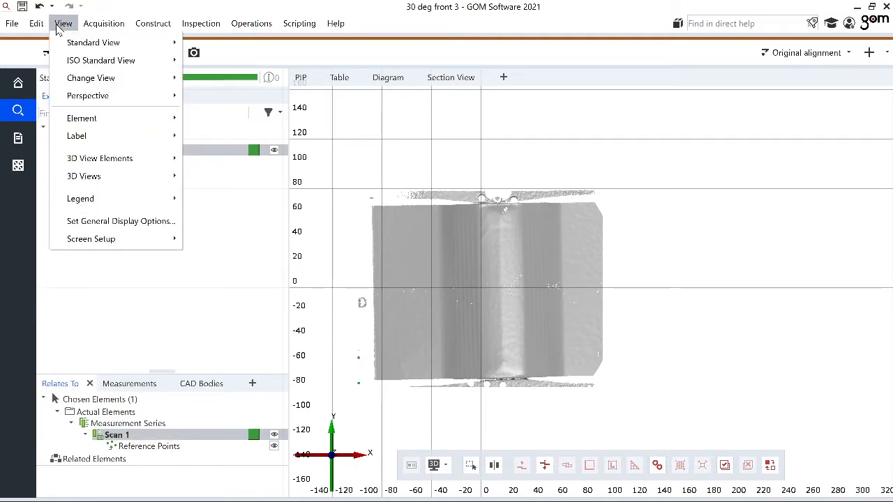
left_click(56, 24)
left_click(98, 25)
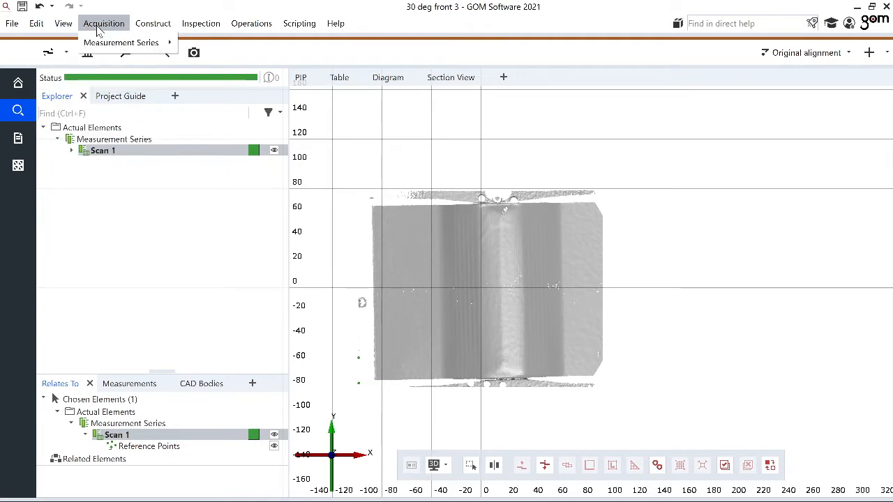
mouse_move(106, 50)
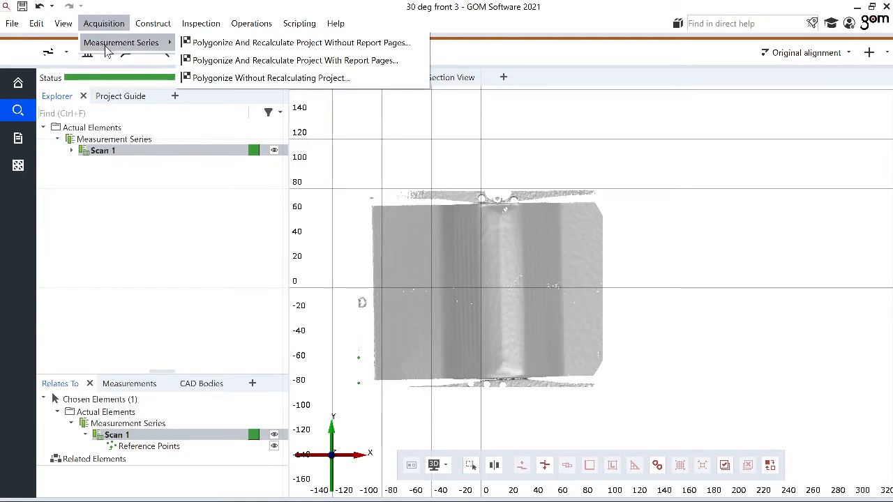
left_click(222, 77)
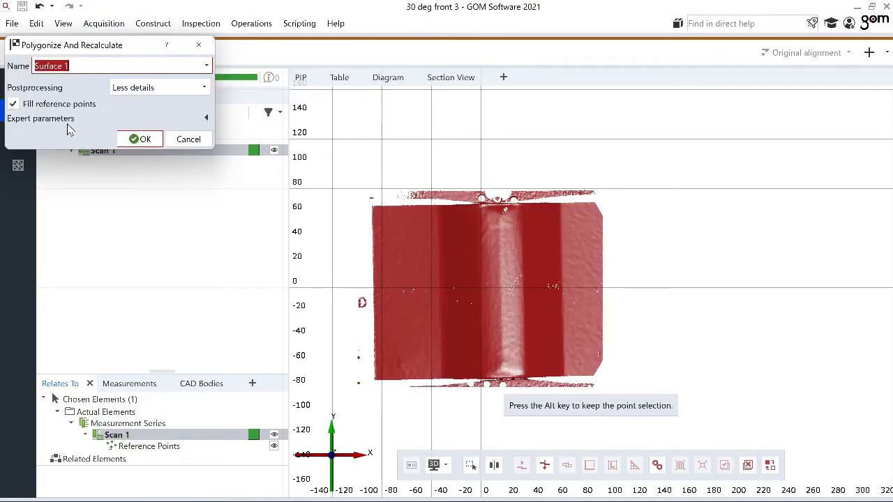
left_click(148, 98)
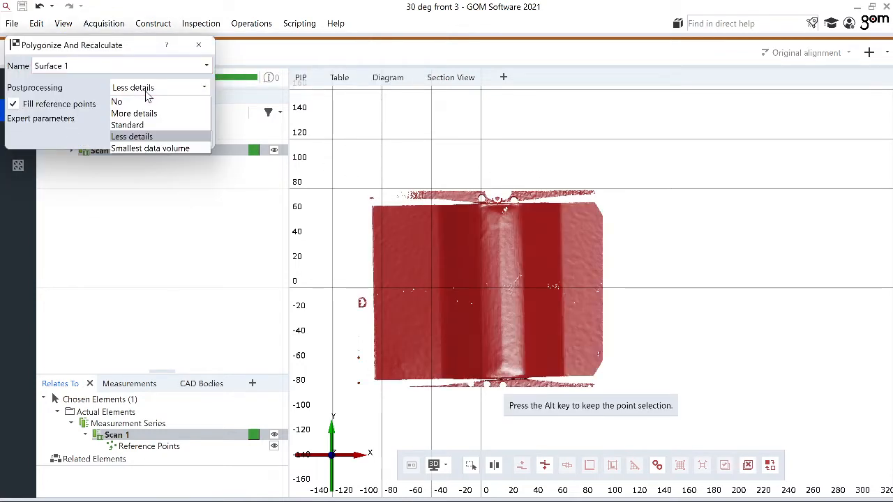
left_click(143, 134)
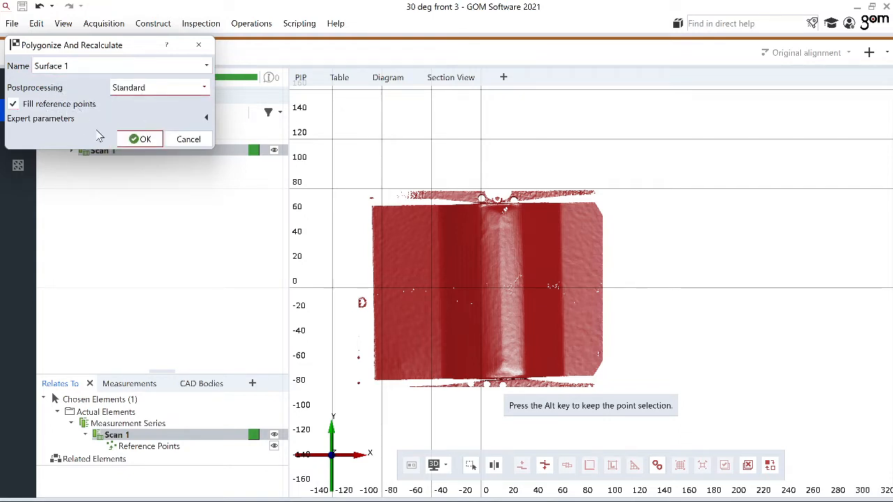
left_click(136, 139)
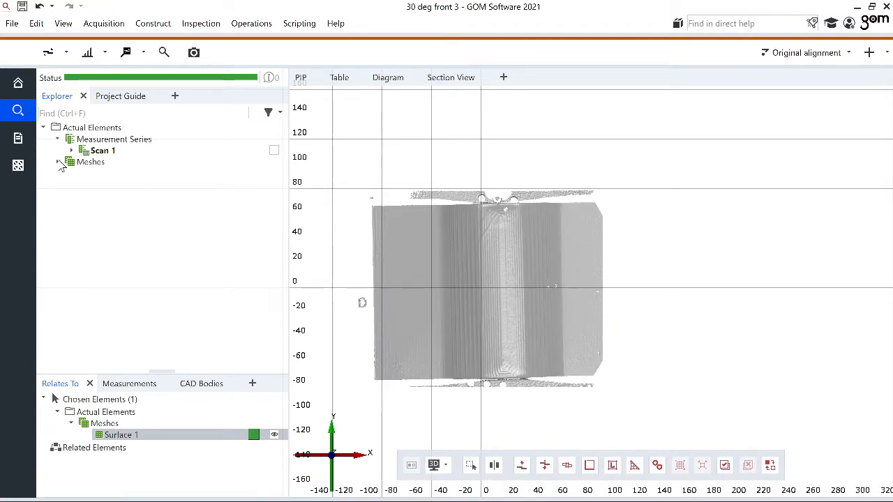
Step: Compare Scan 1 with the Surface 1 mesh by switching their visibility, leaving only the mesh displayed
left_click(59, 161)
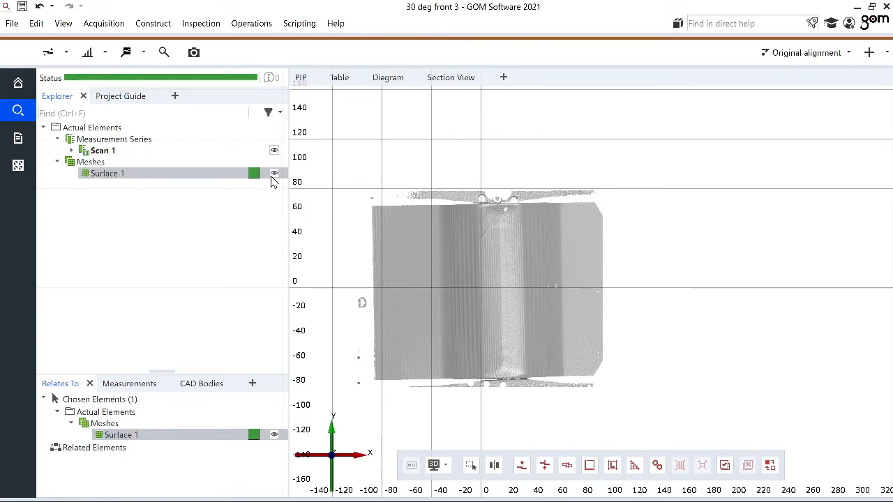
left_click(273, 174)
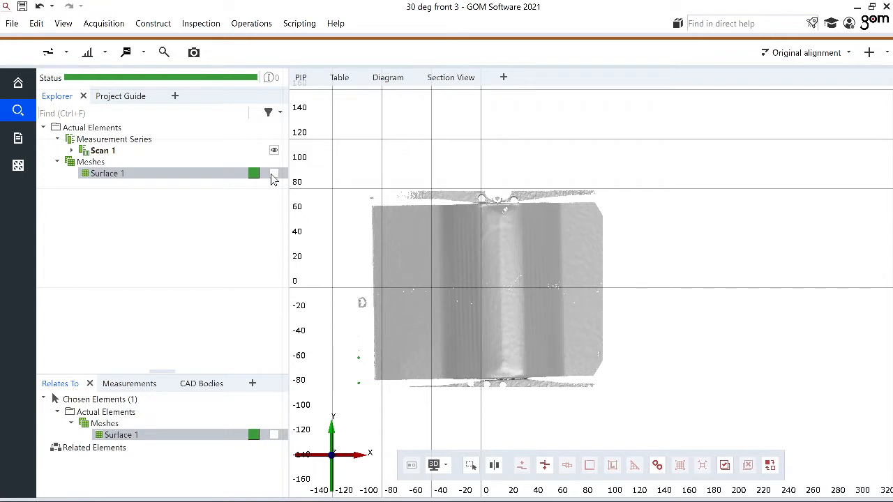
left_click(274, 150)
left_click(274, 175)
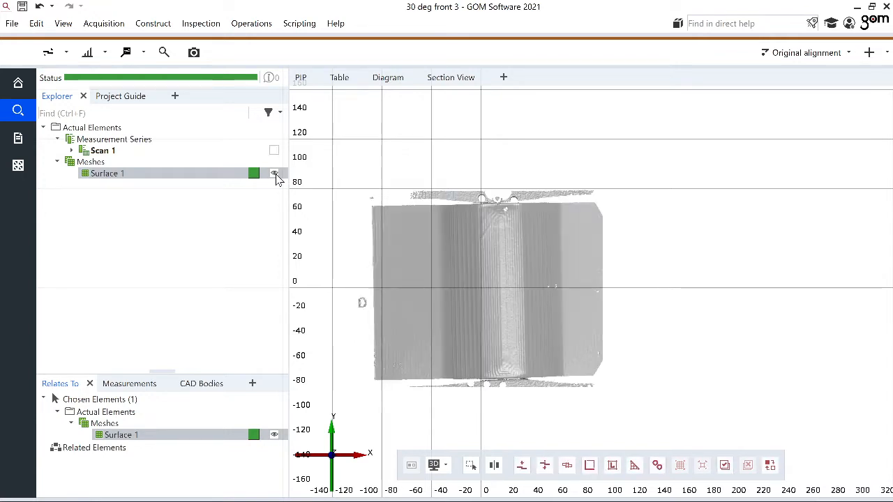
scroll(457, 270, "down", 4)
scroll(391, 274, "up", 3)
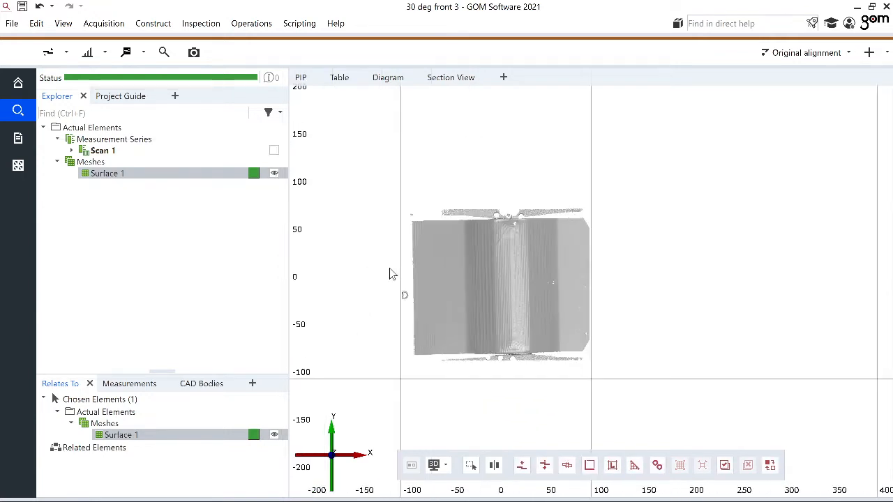
scroll(390, 274, "up", 2)
scroll(564, 334, "down", 1)
scroll(620, 354, "up", 1)
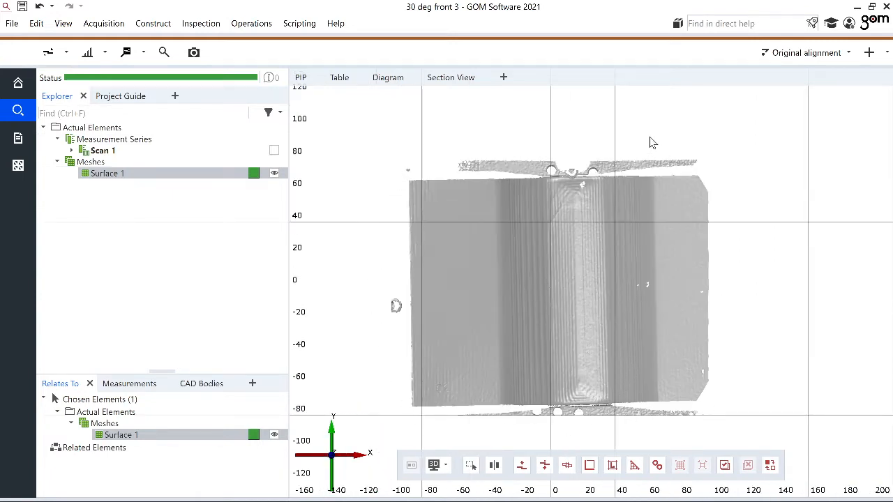
scroll(578, 153, "up", 2)
scroll(577, 154, "down", 2)
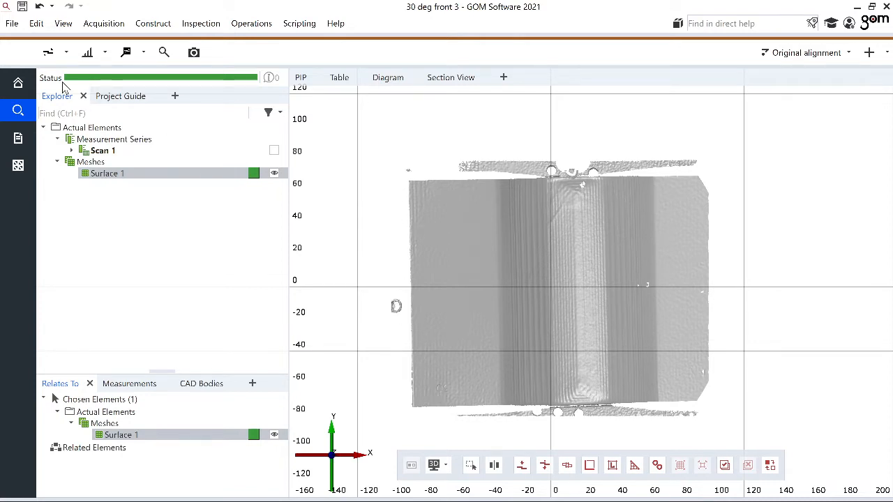
left_click(63, 25)
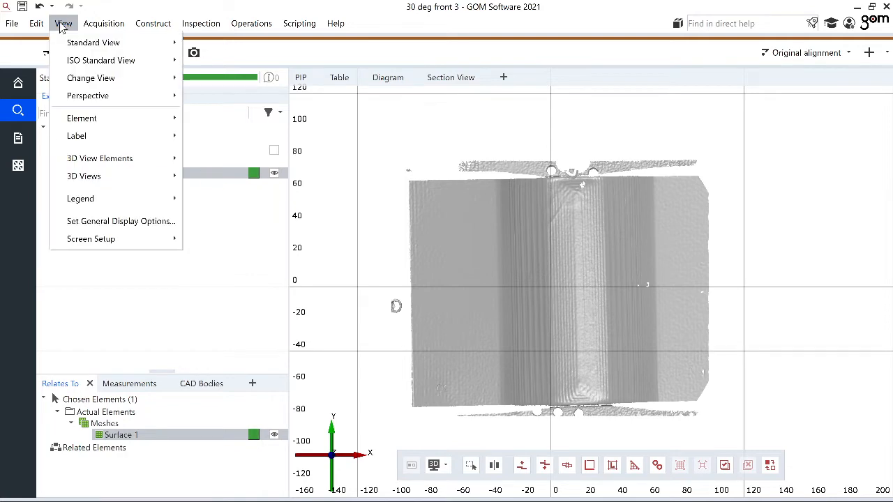
mouse_move(36, 23)
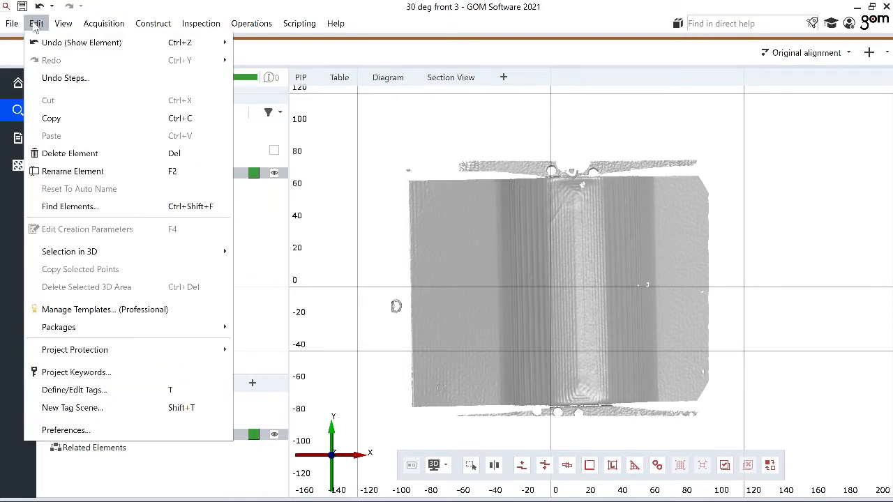
mouse_move(64, 255)
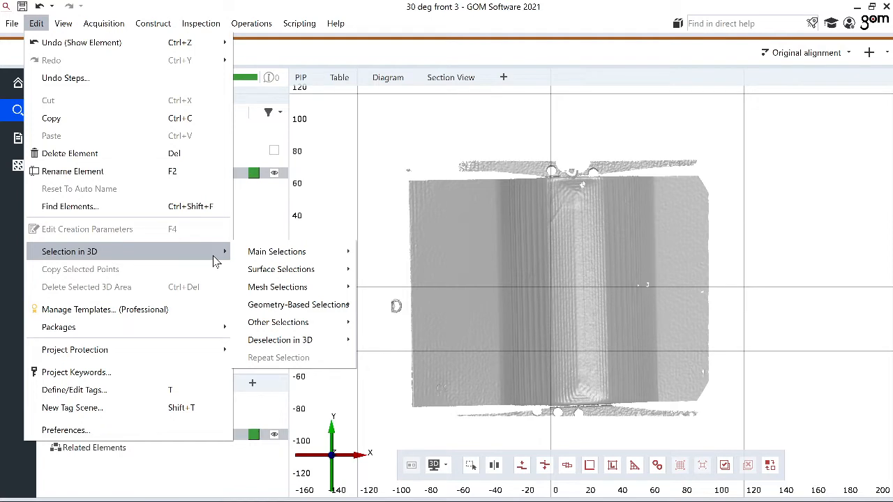
mouse_move(274, 255)
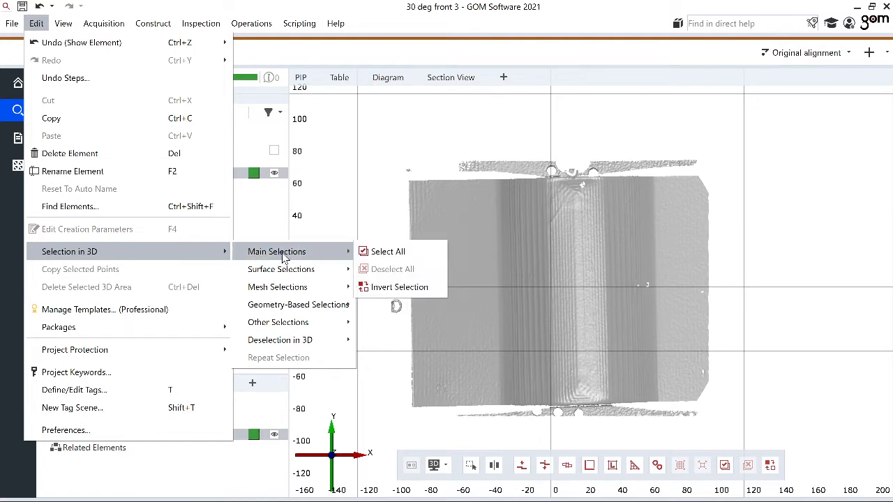
mouse_move(290, 276)
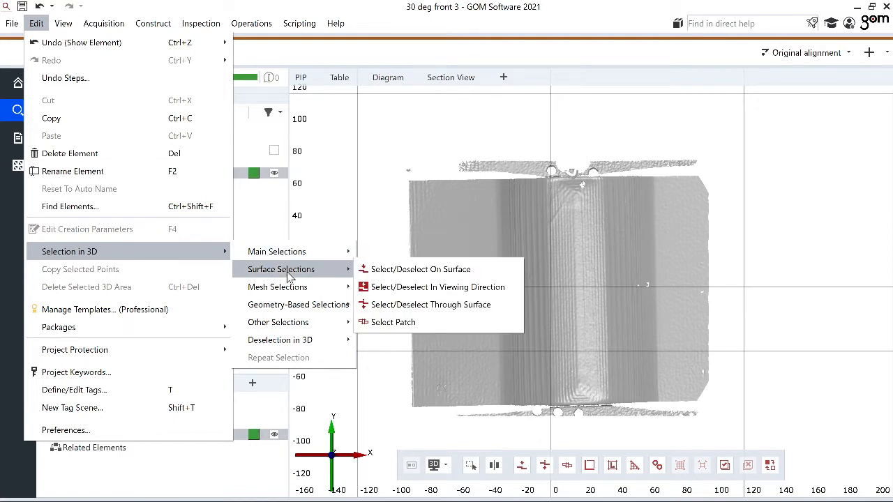
mouse_move(291, 293)
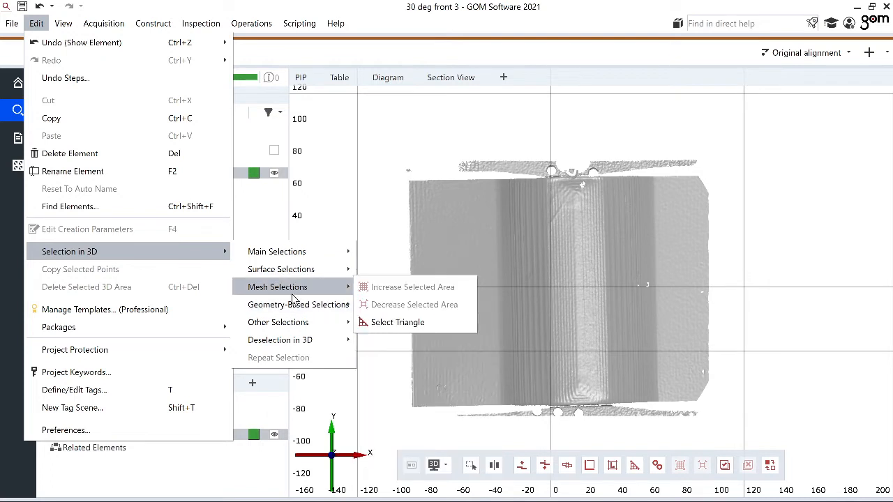
mouse_move(298, 310)
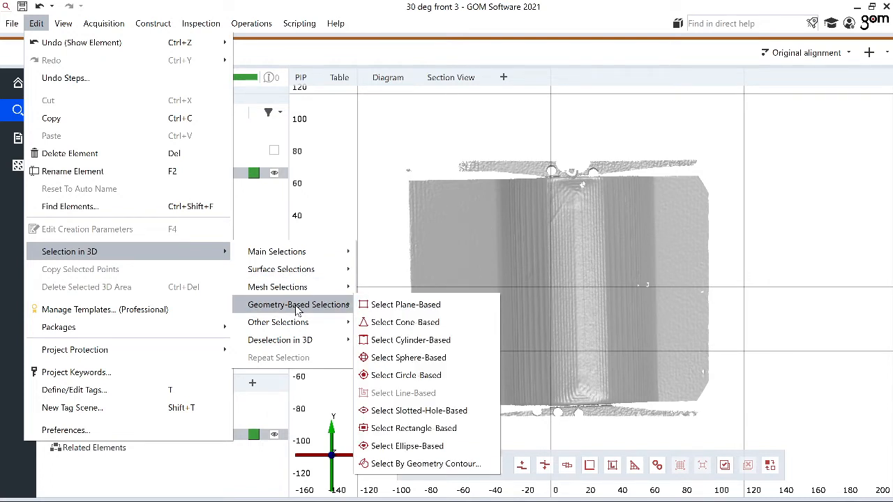
left_click(406, 306)
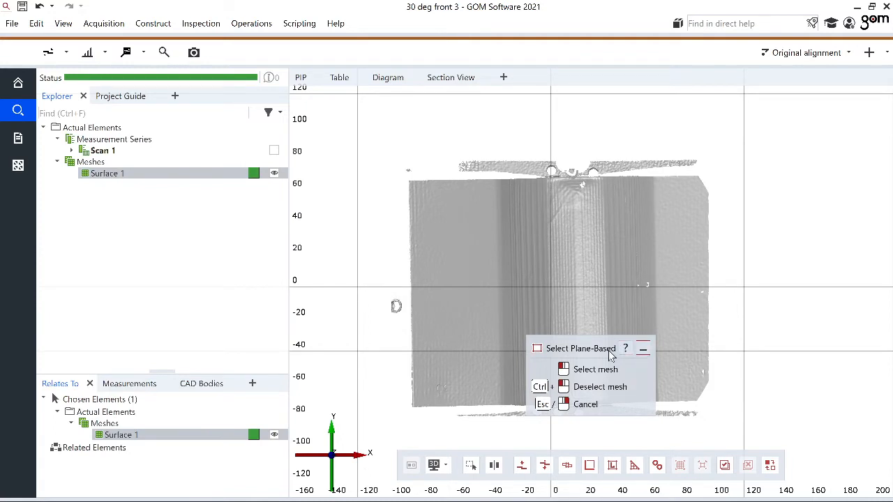
key("Escape")
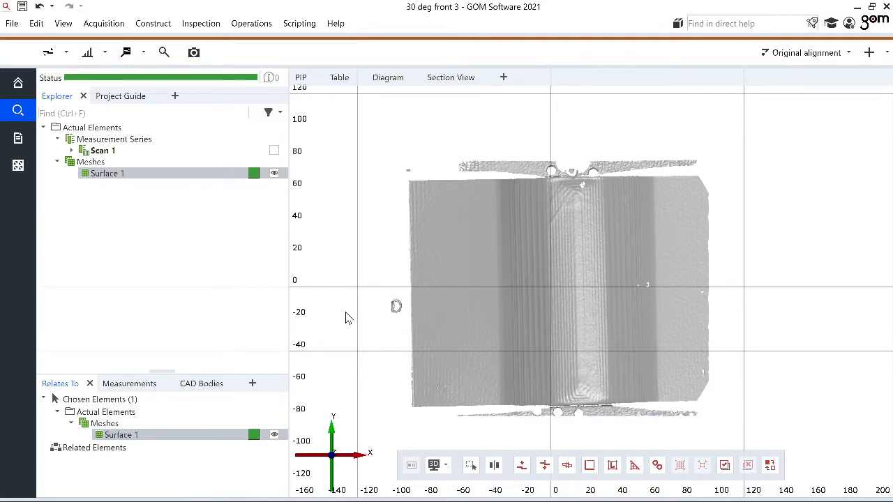
Step: Start a Select Above Plane selection on the Surface 1 mesh using Plane X with an offset of 85 mm
left_click(36, 24)
mouse_move(63, 24)
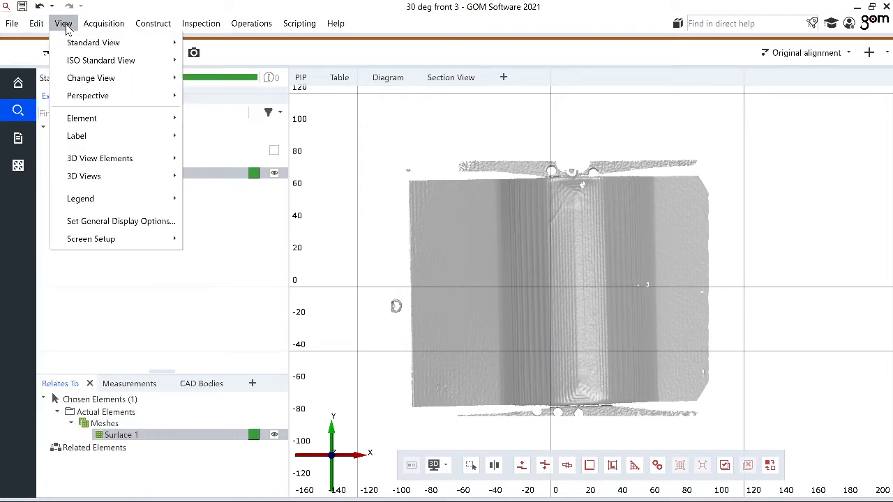
mouse_move(83, 142)
mouse_move(91, 162)
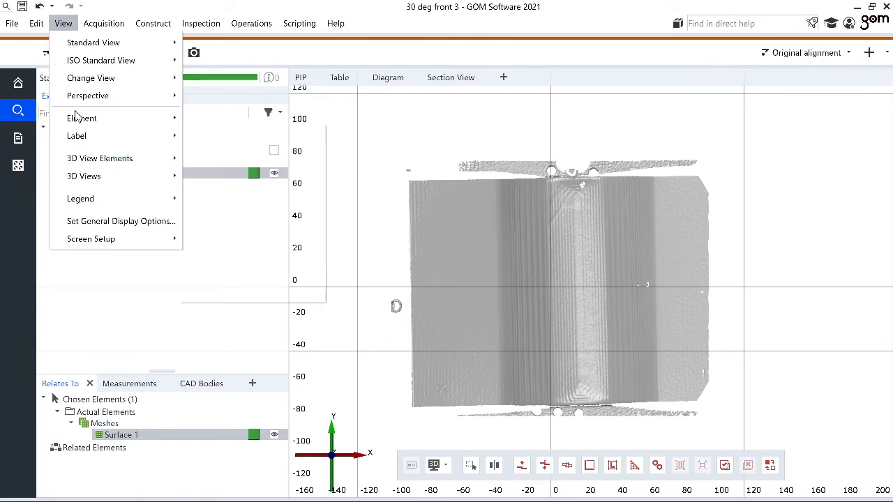
left_click(36, 24)
mouse_move(73, 255)
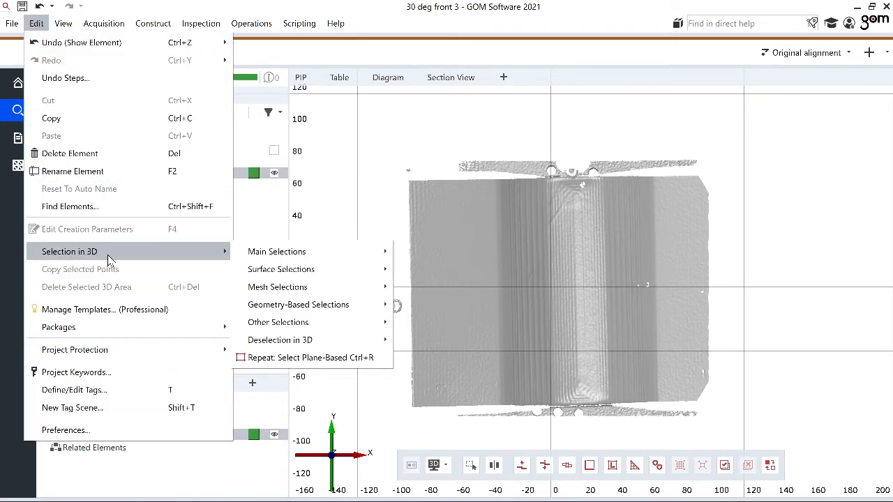
mouse_move(261, 254)
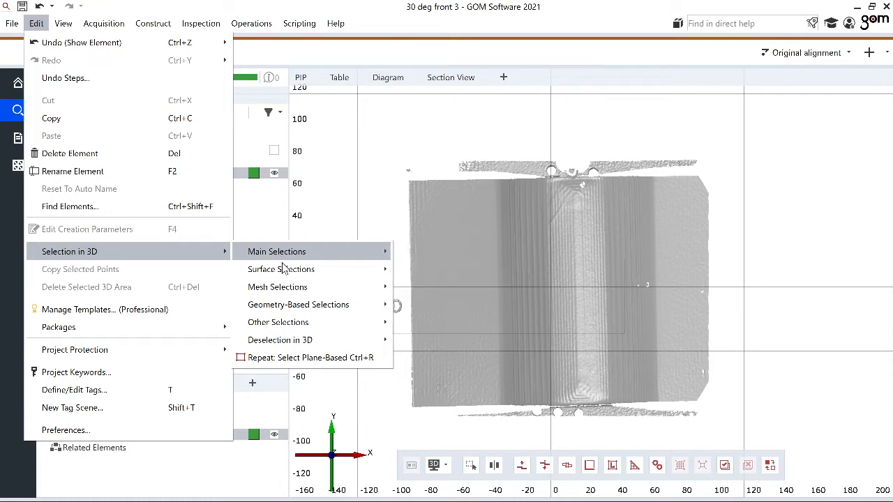
mouse_move(285, 323)
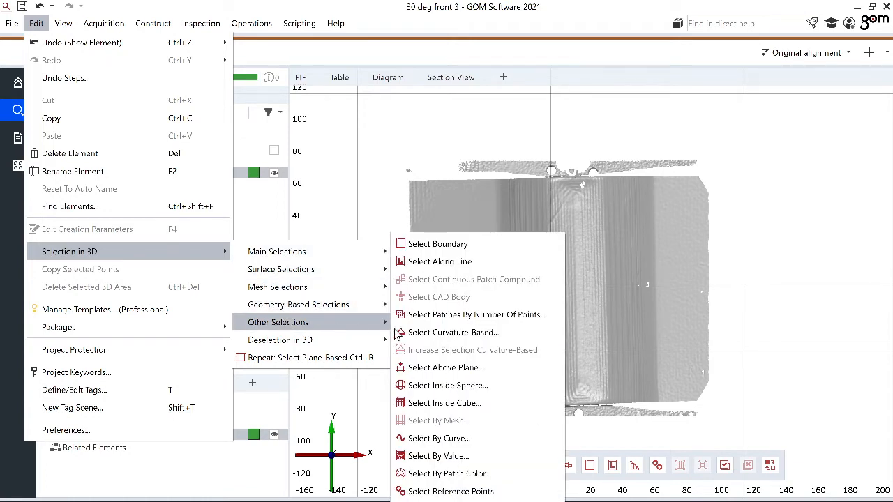
left_click(439, 368)
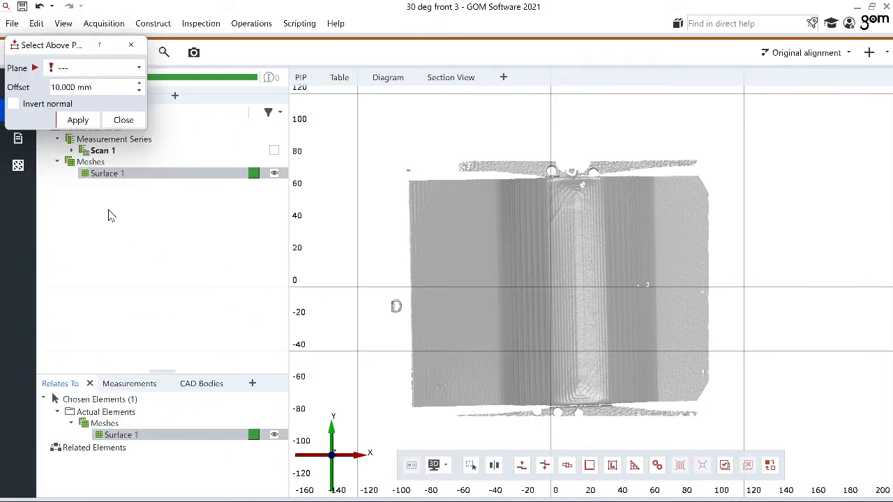
left_click(96, 69)
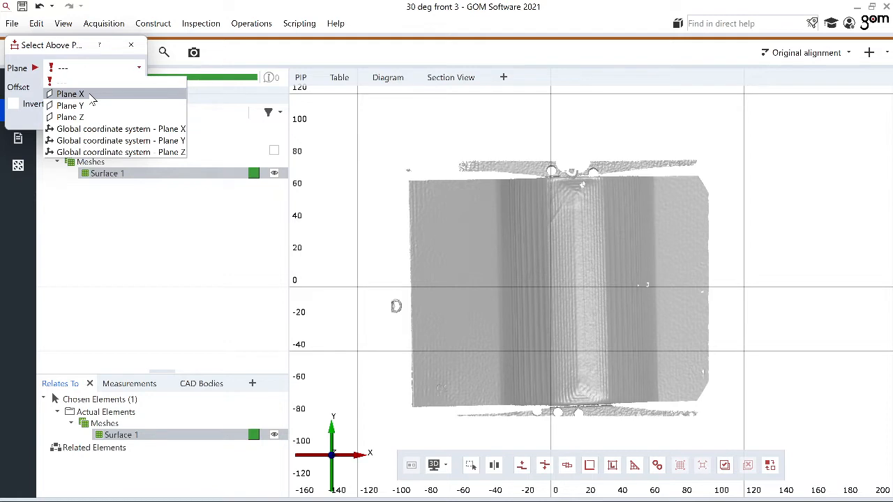
left_click(102, 93)
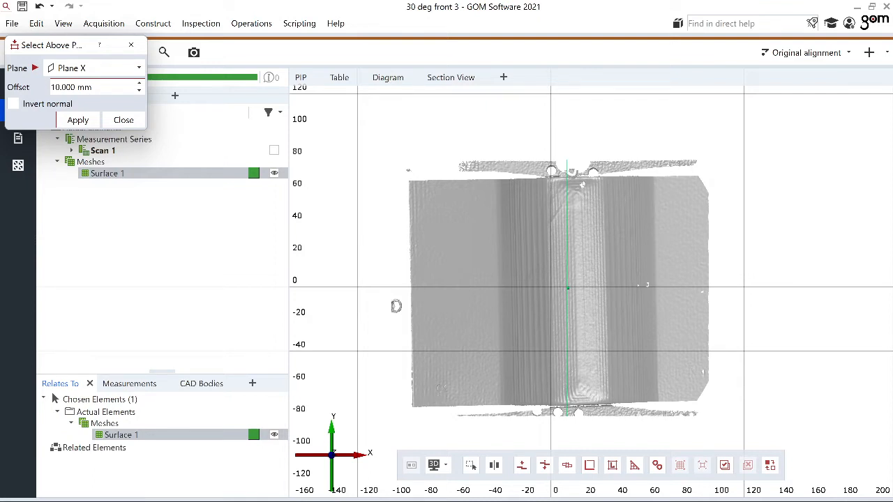
left_click_drag(61, 88, 49, 88)
type("85")
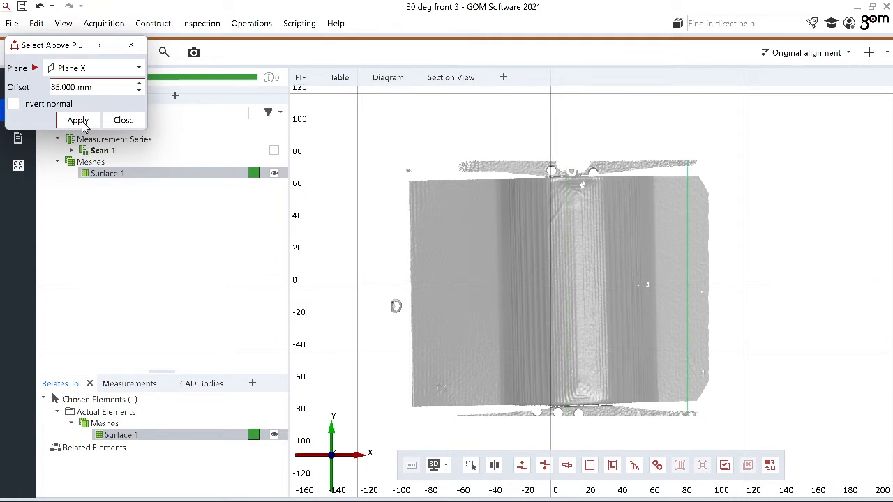
Step: Reselect Plane X and shift it to the negative X side with an offset of -85 mm, at the sheet's edge
left_click(97, 72)
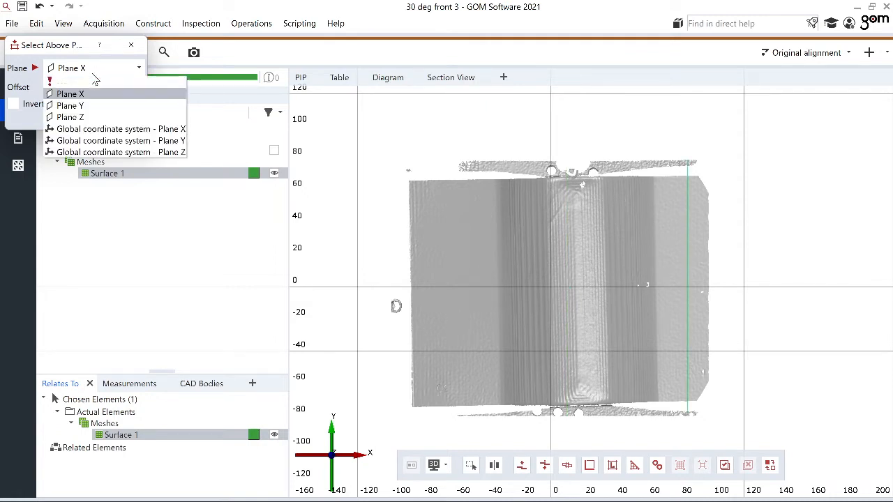
left_click(66, 97)
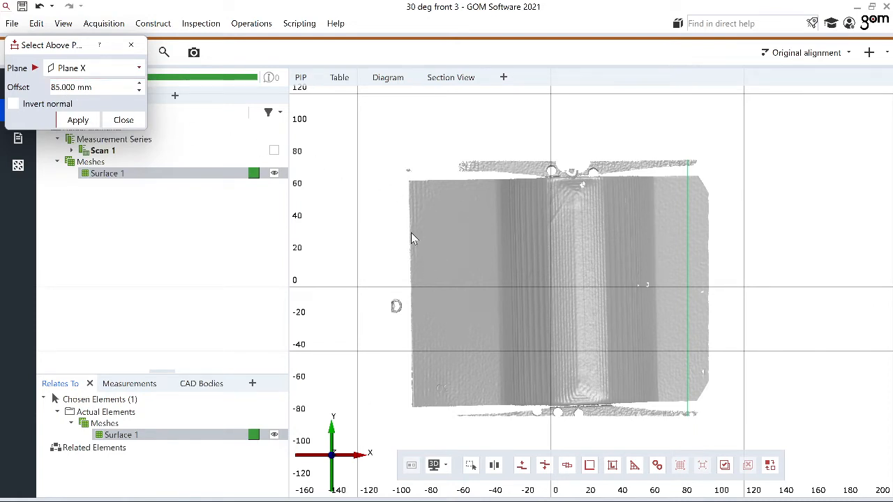
scroll(493, 244, "up", 5)
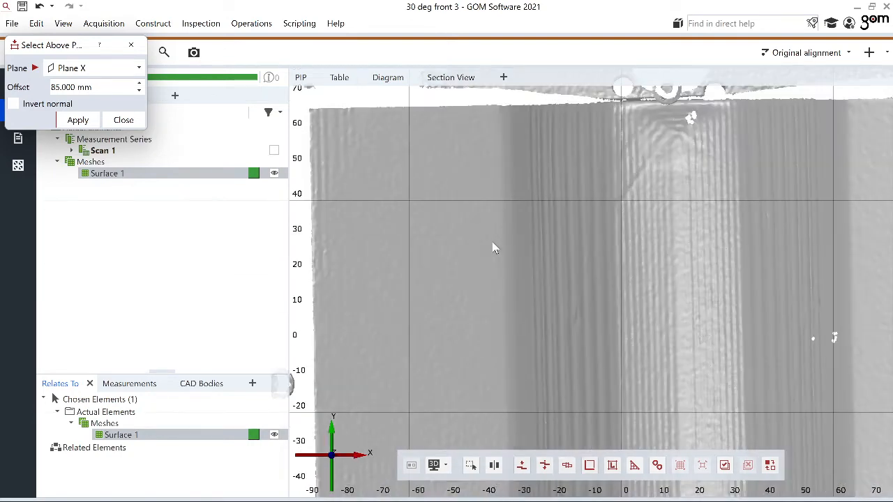
scroll(493, 244, "down", 6)
scroll(492, 241, "up", 2)
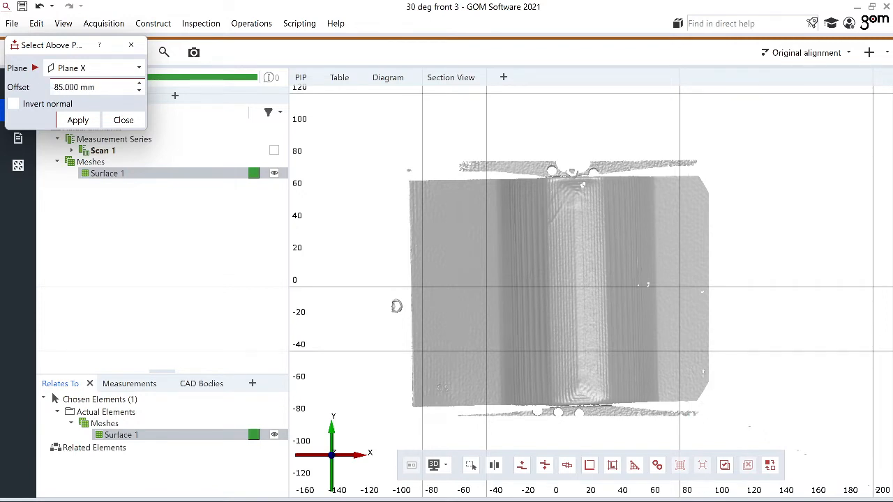
left_click(101, 70)
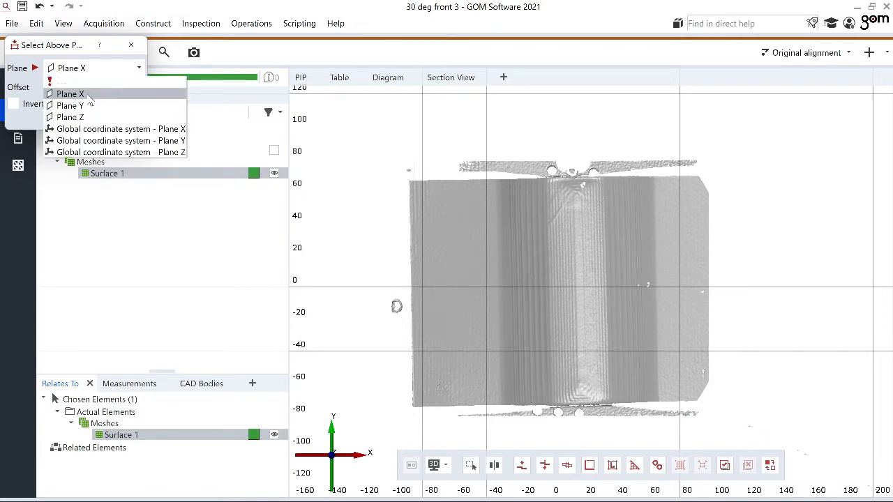
left_click(88, 97)
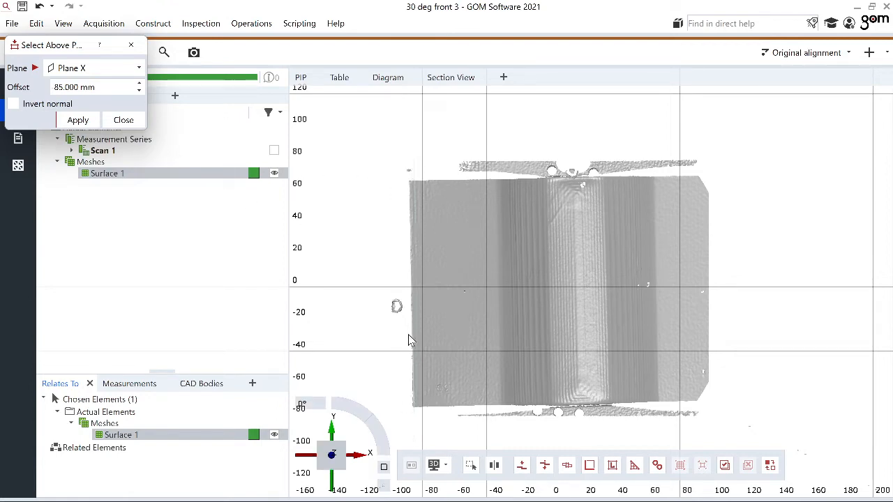
scroll(408, 334, "up", 2)
scroll(427, 207, "up", 2)
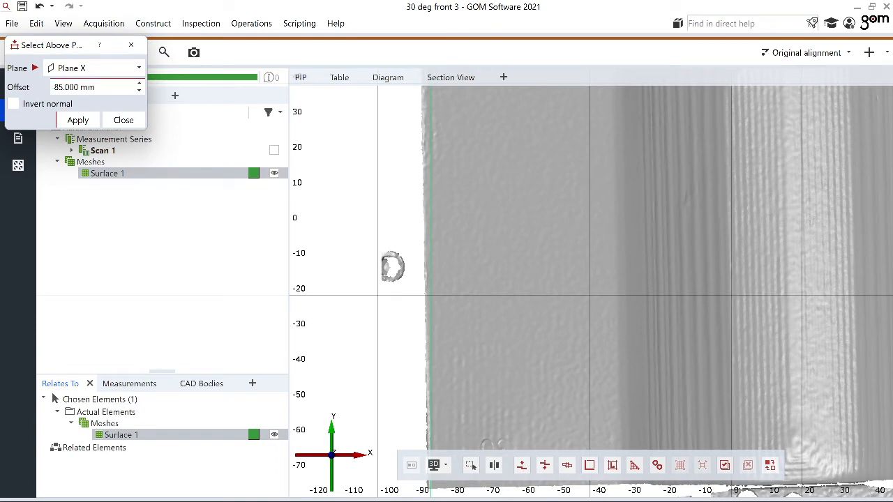
Step: Set the Plane X offset to -90 mm, between the sheet edge and the stray D-shaped fragment, and select the mesh above it
key("BackSpace")
type("8")
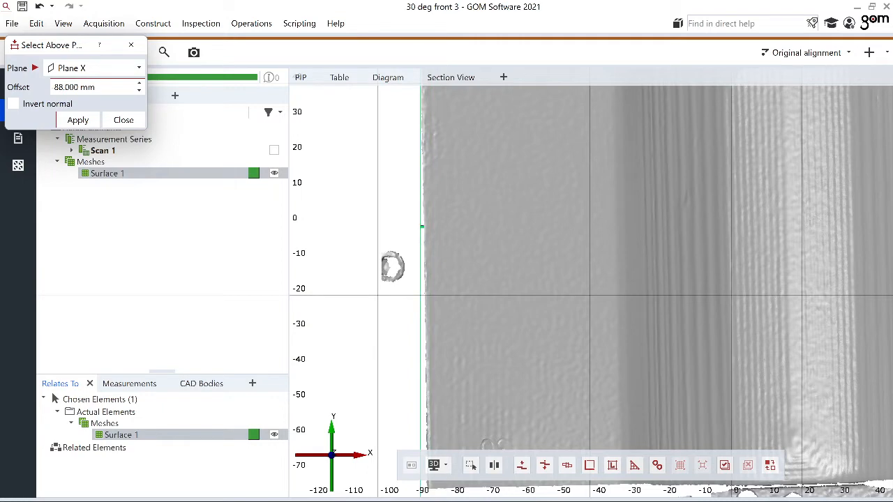
key("BackSpace")
key("BackSpace")
type("90")
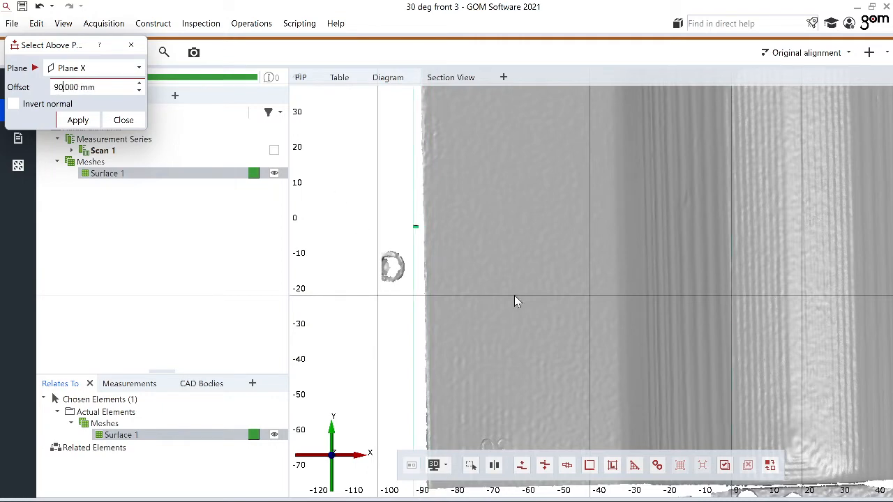
scroll(514, 293, "down", 3)
scroll(631, 278, "up", 1)
scroll(629, 273, "up", 1)
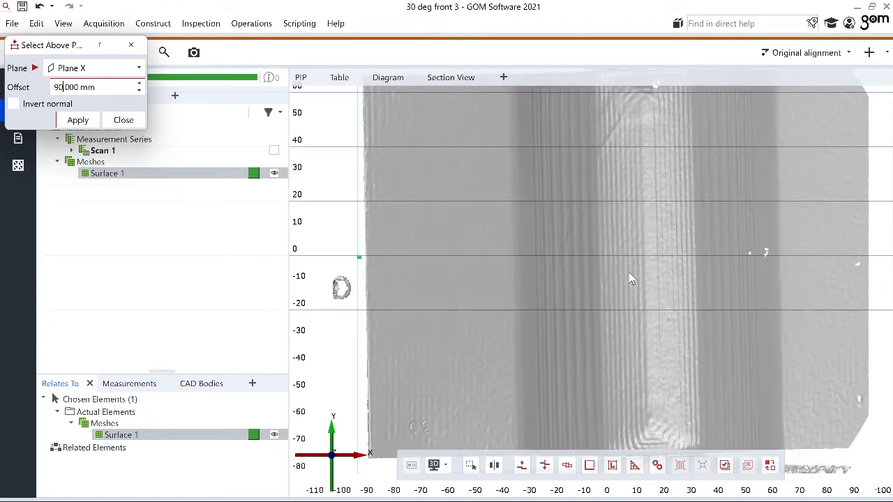
scroll(629, 273, "down", 1)
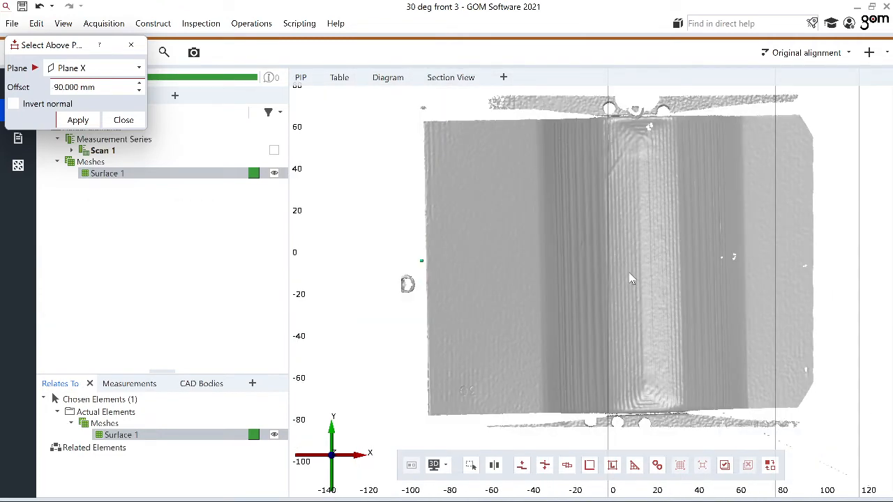
left_click(78, 120)
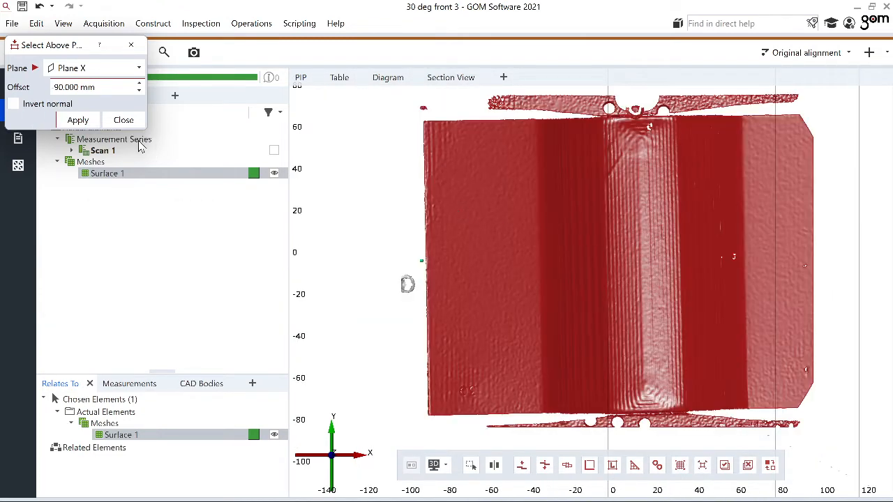
left_click(123, 119)
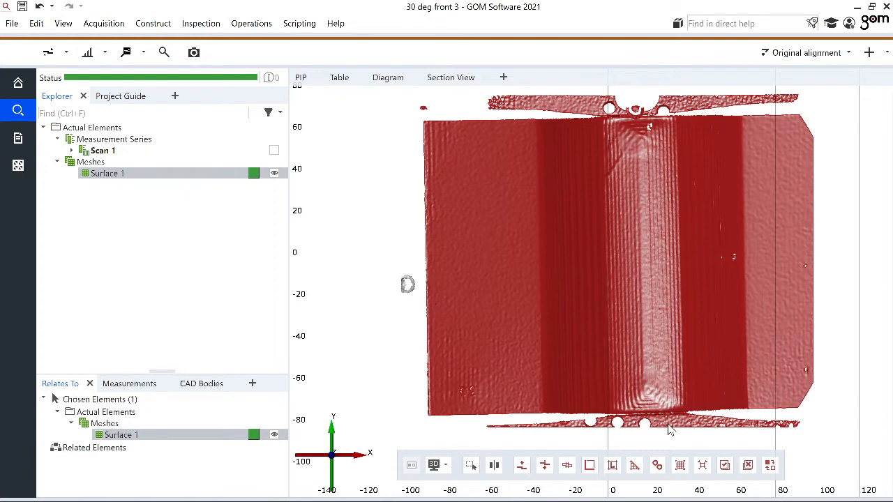
Step: Invert the selection and delete the stray D-shaped fragment from the mesh
left_click(770, 466)
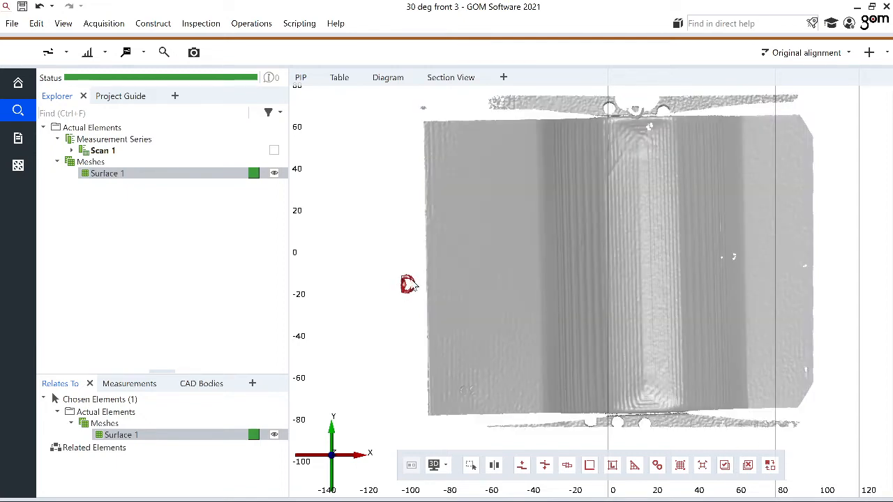
left_click(36, 24)
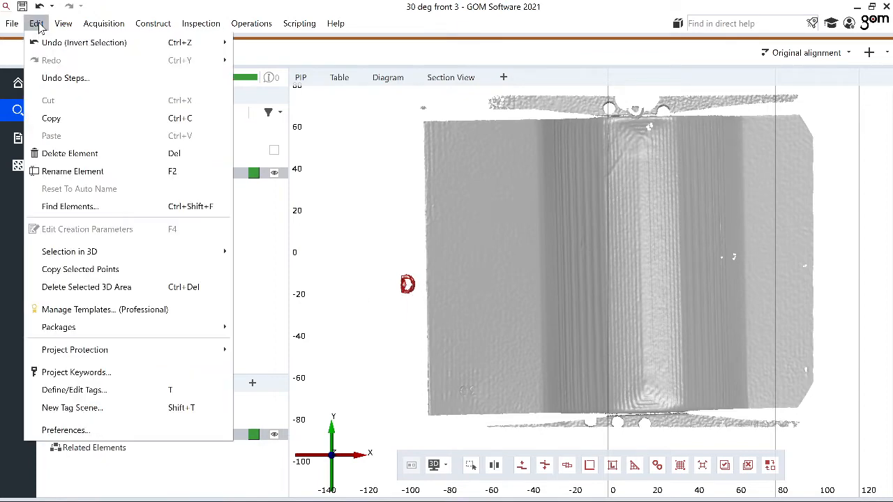
left_click(96, 294)
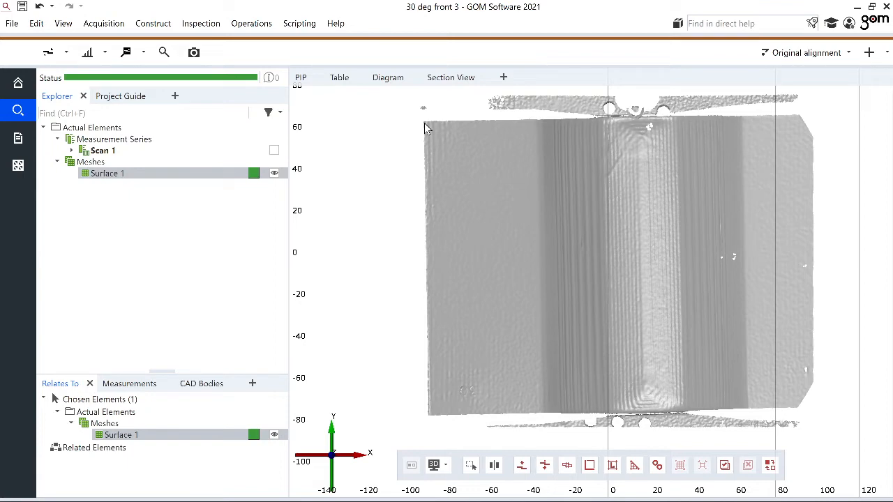
Step: Select the small stray patch just beyond the sheet's corner at negative X with Select Patch and delete it from the mesh
left_click(37, 23)
mouse_move(78, 251)
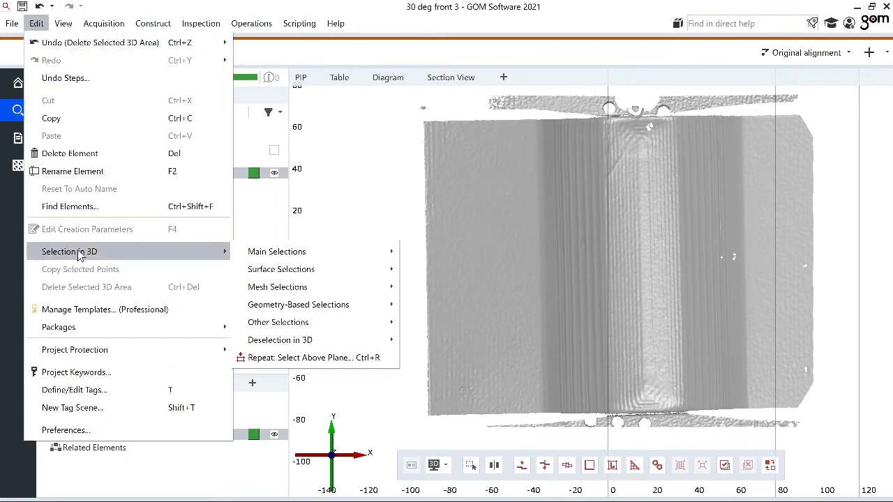
mouse_move(305, 311)
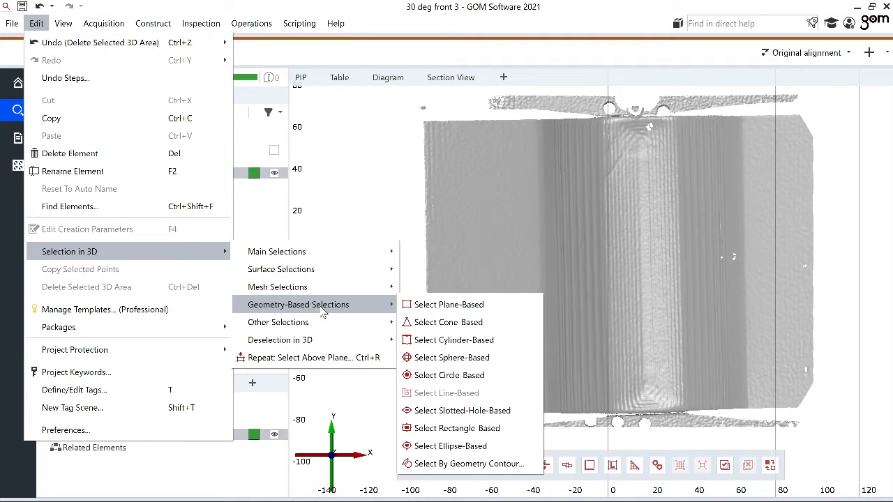
mouse_move(337, 271)
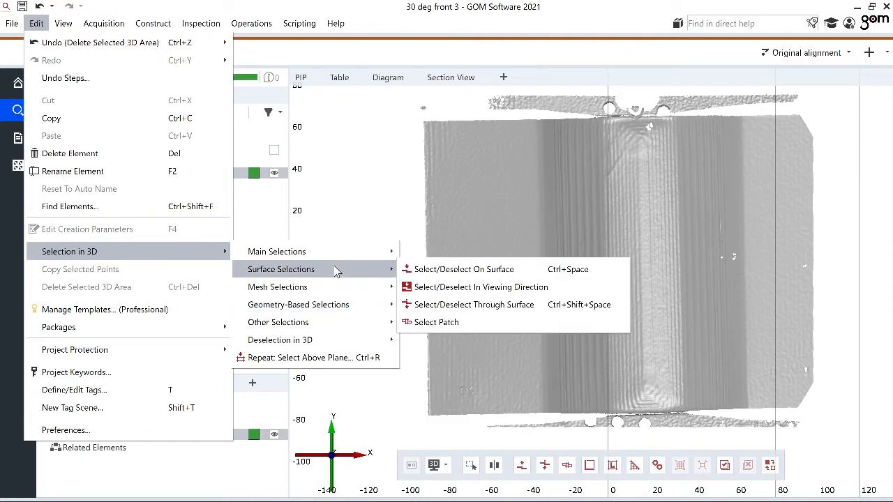
left_click(444, 323)
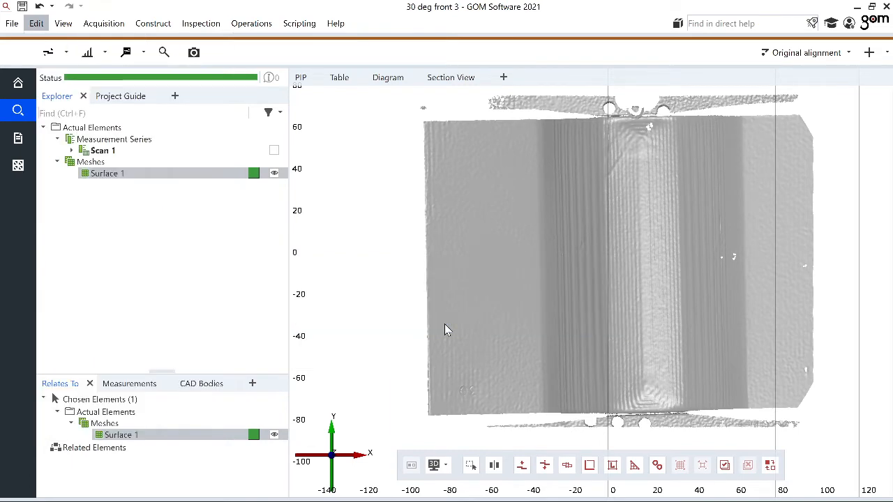
scroll(430, 103, "up", 3)
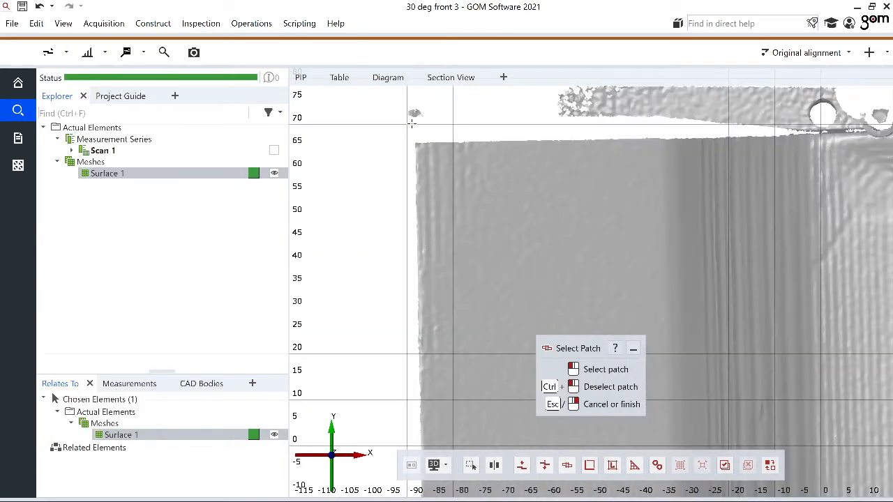
scroll(431, 119, "up", 2)
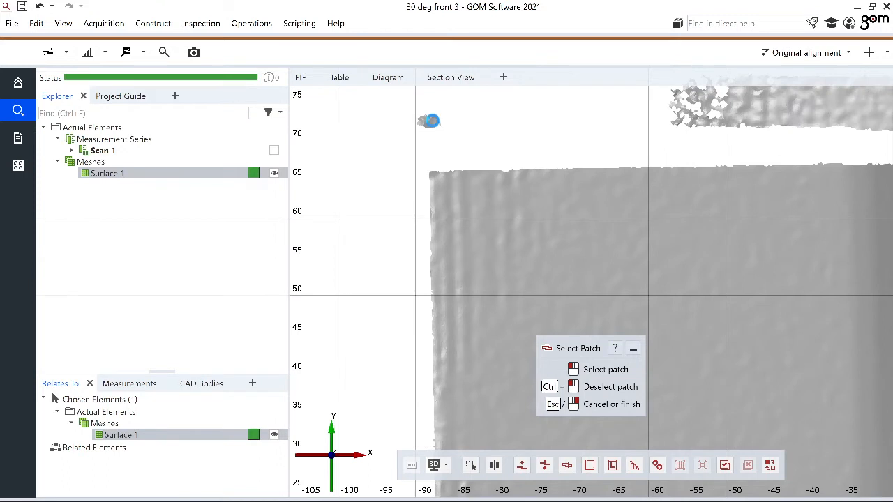
left_click(430, 122)
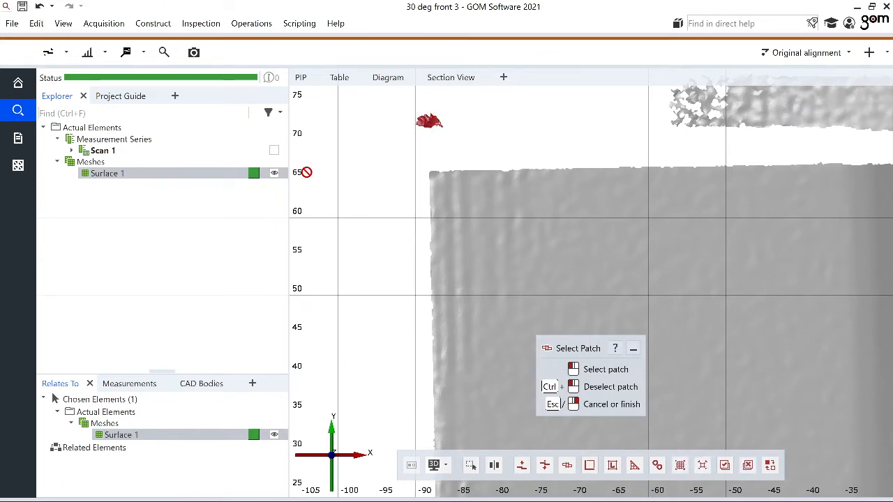
key("Escape")
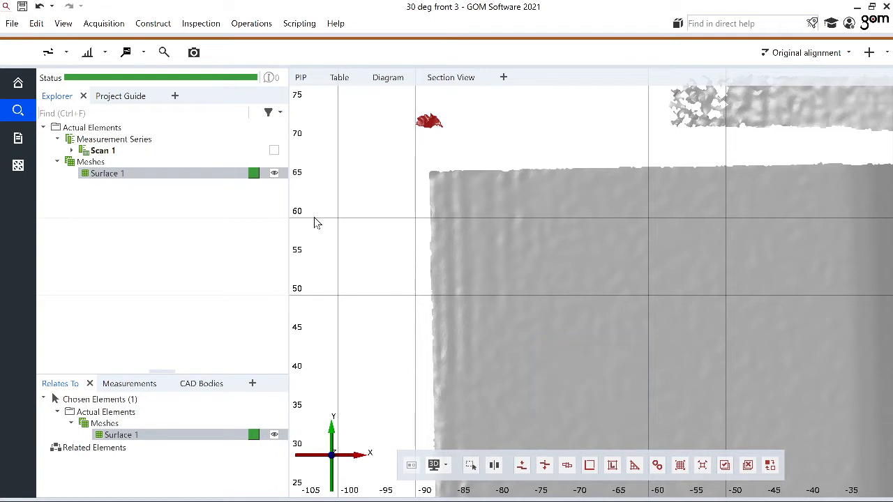
left_click(37, 23)
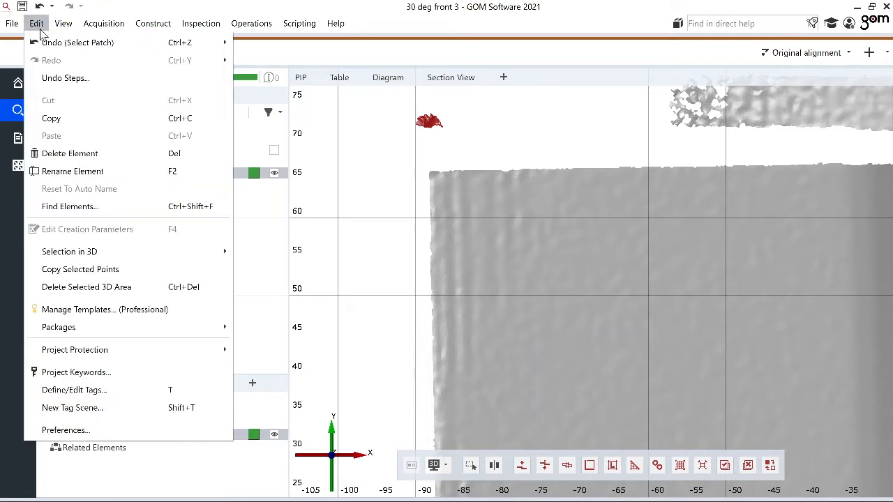
mouse_move(97, 255)
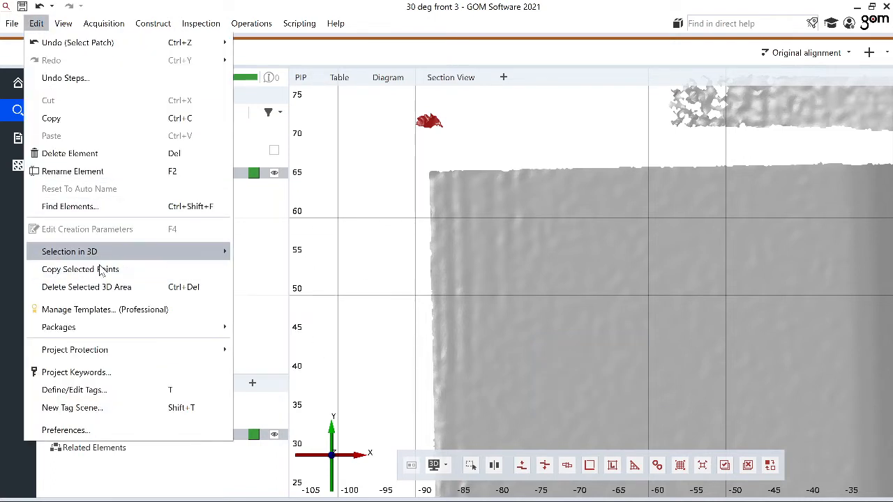
left_click(94, 288)
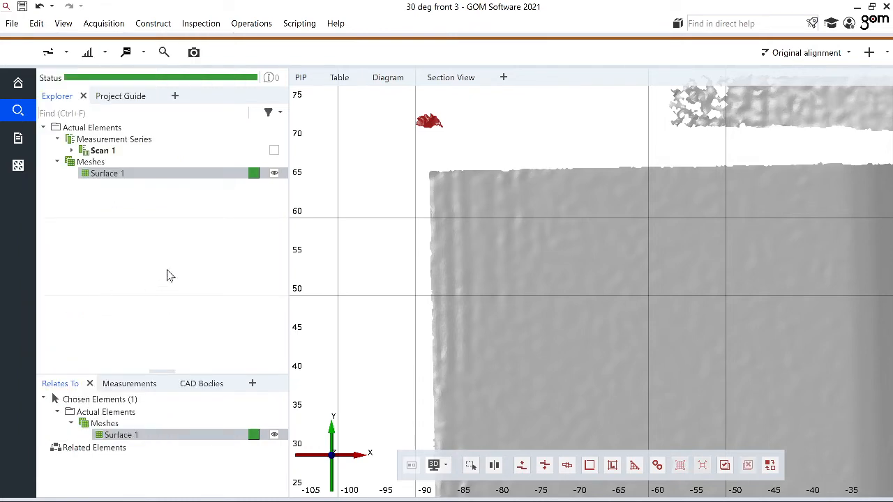
Step: Examine the mesh in profile from the Y+ standard view, looking for stray fragments around the sheet's central bend
scroll(413, 163, "down", 10)
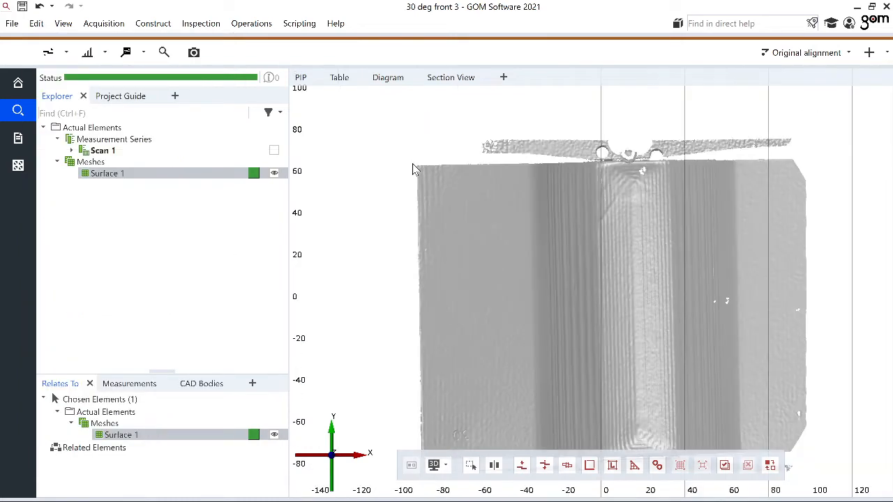
scroll(502, 175, "up", 6)
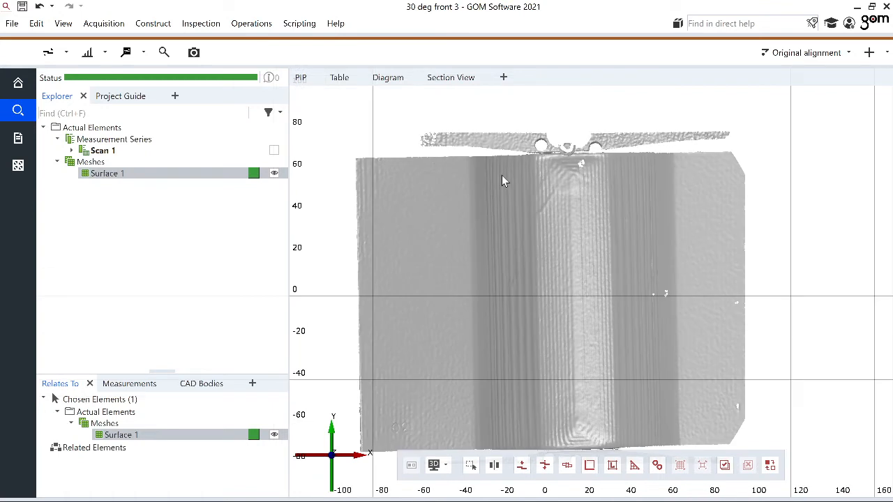
scroll(502, 175, "down", 3)
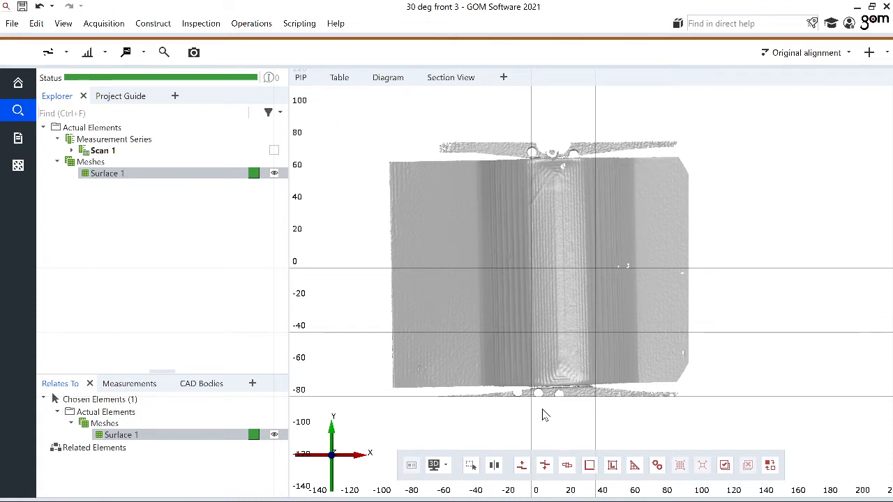
left_click(62, 23)
mouse_move(75, 49)
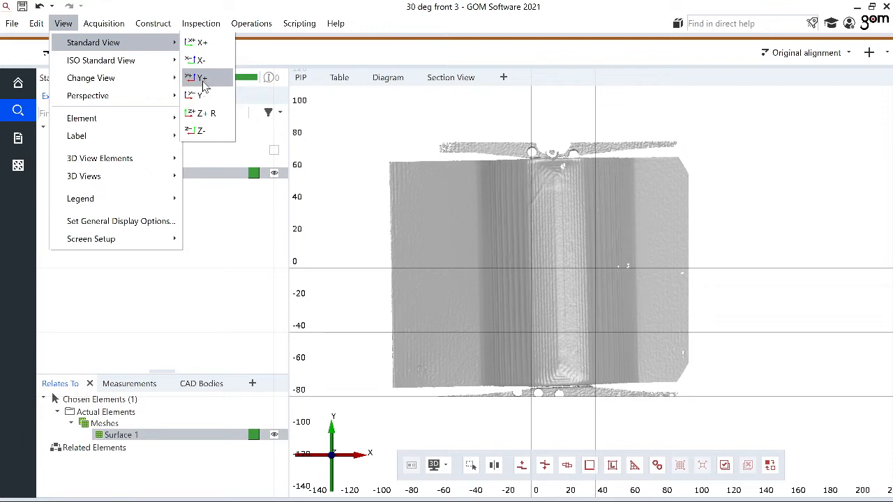
left_click(202, 81)
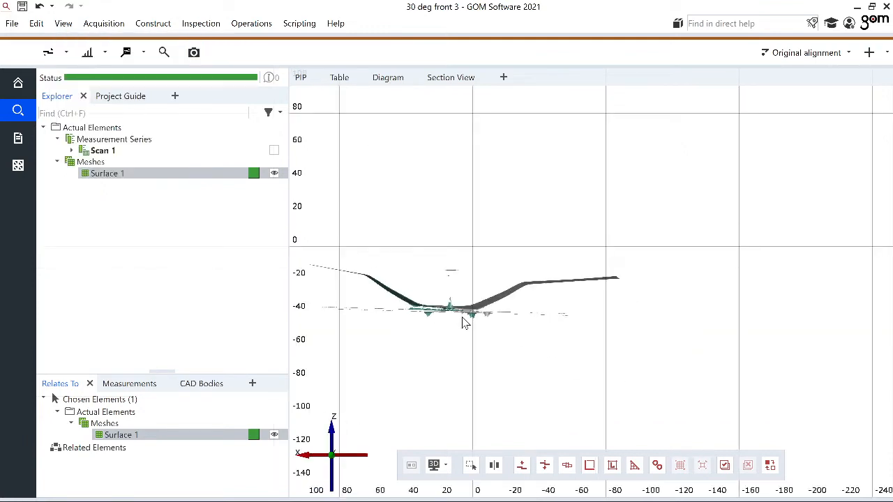
scroll(432, 311, "up", 5)
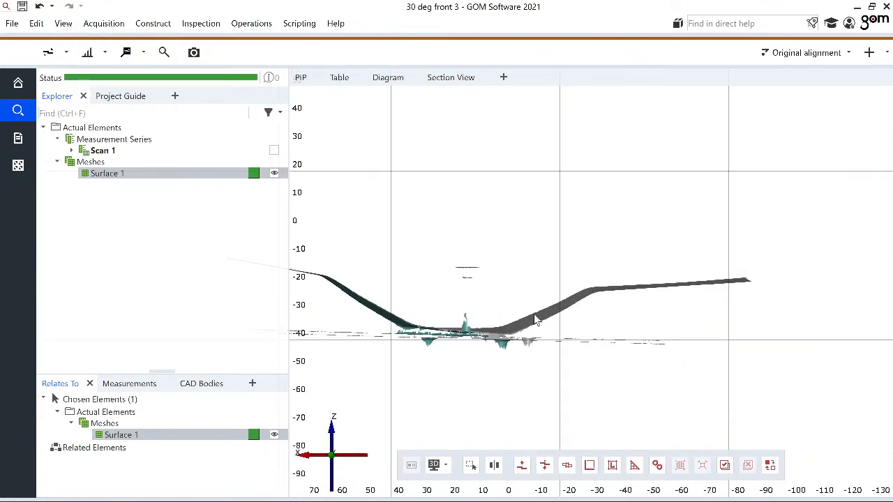
scroll(517, 310, "down", 4)
scroll(506, 315, "up", 4)
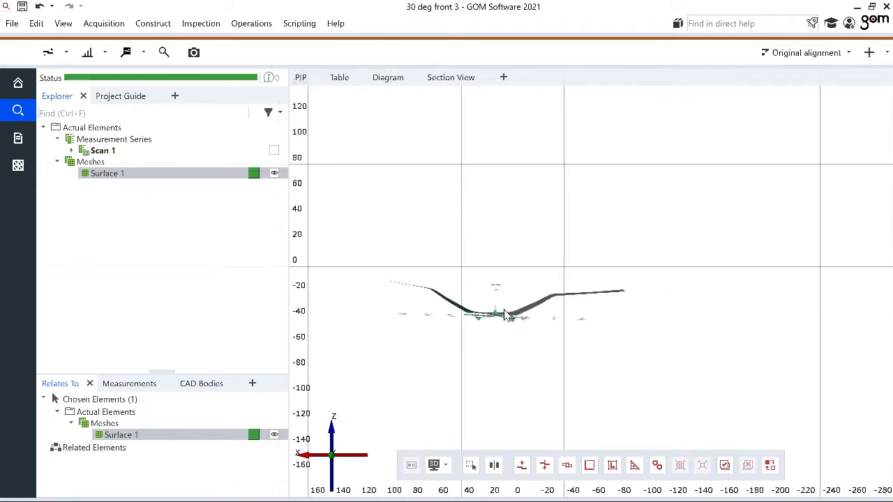
scroll(506, 316, "up", 3)
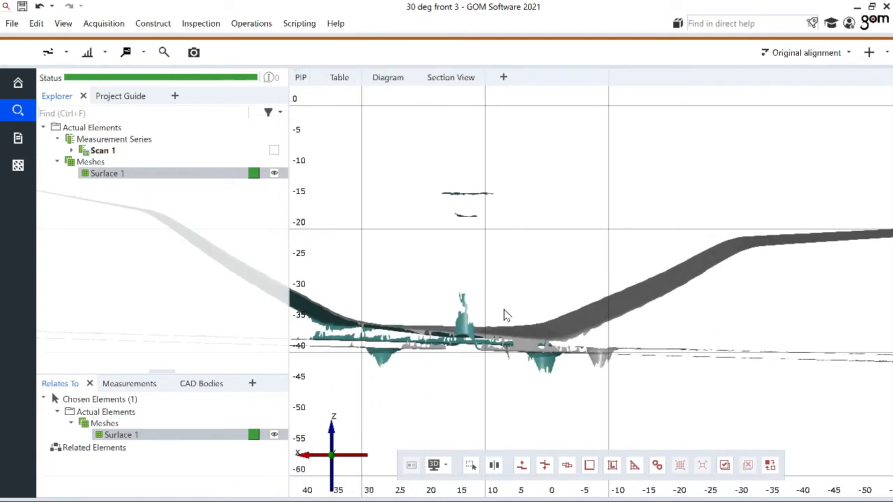
scroll(506, 315, "down", 3)
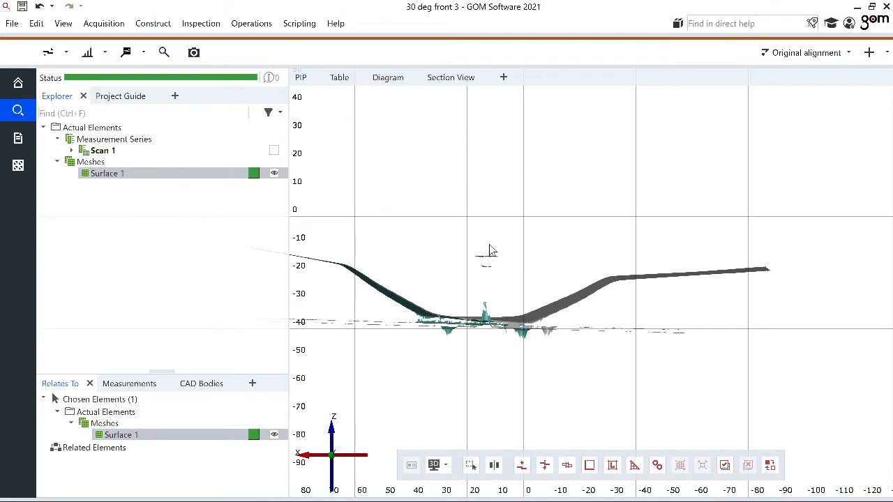
scroll(489, 270, "down", 1)
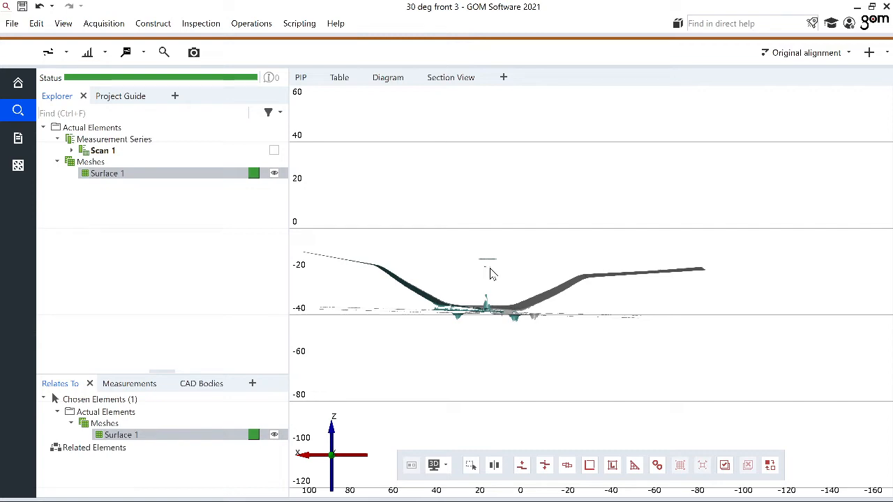
scroll(490, 272, "up", 3)
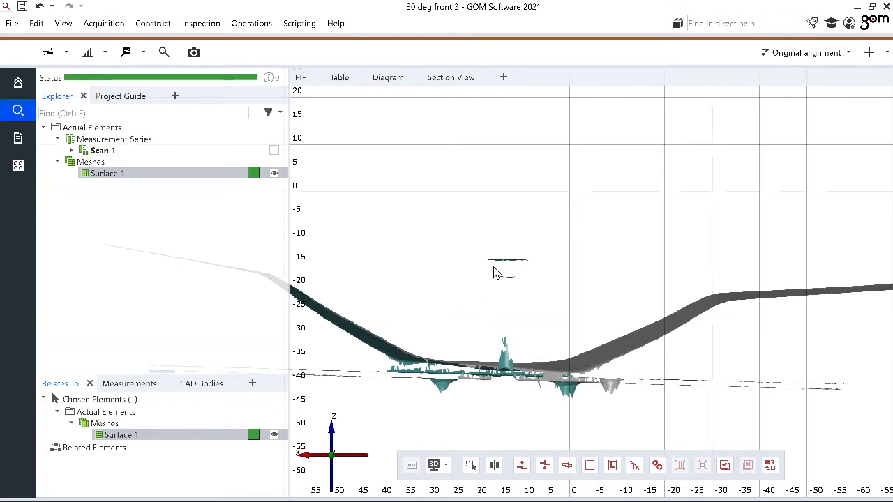
left_click_drag(496, 286, 491, 268)
scroll(472, 261, "up", 5)
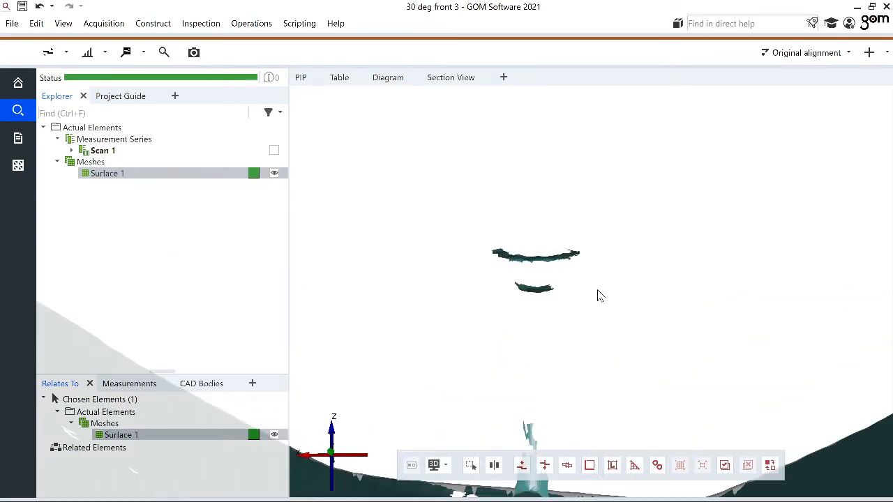
Step: Select both curved fragments floating above the central bend with Select Patch and delete them from the mesh
left_click(37, 24)
mouse_move(78, 256)
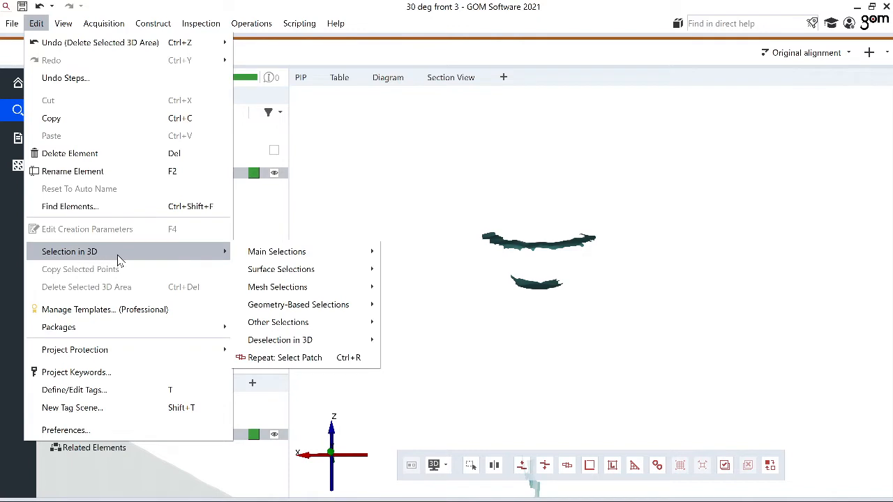
mouse_move(269, 274)
mouse_move(282, 327)
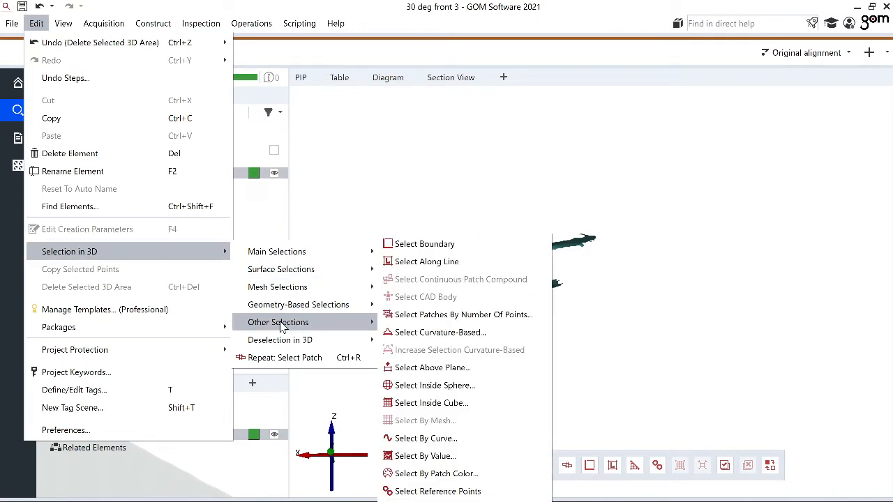
mouse_move(296, 310)
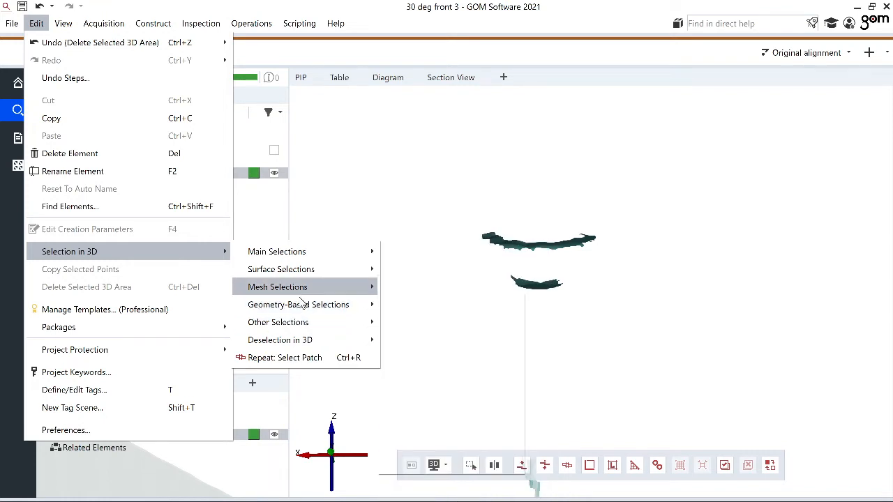
mouse_move(308, 293)
mouse_move(317, 272)
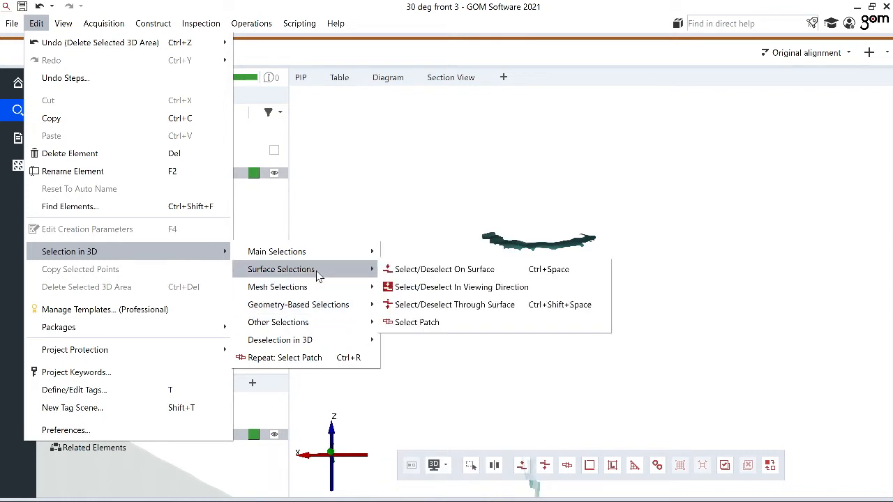
left_click(411, 323)
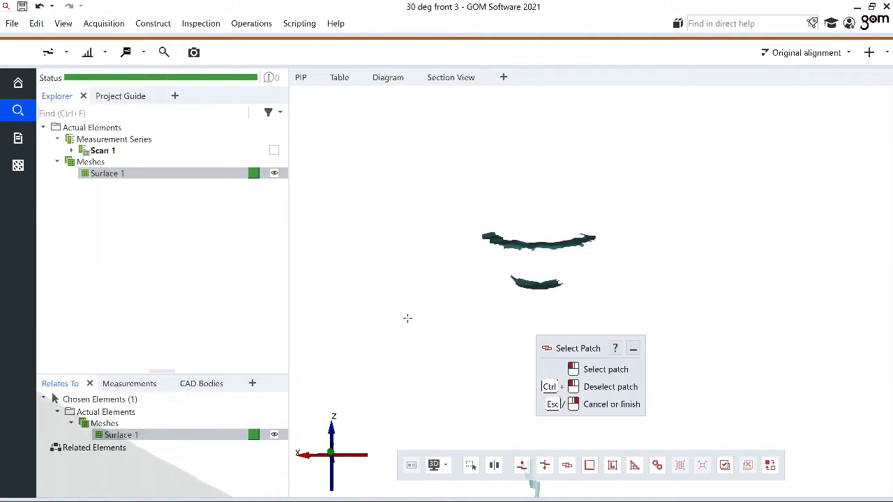
left_click(535, 284)
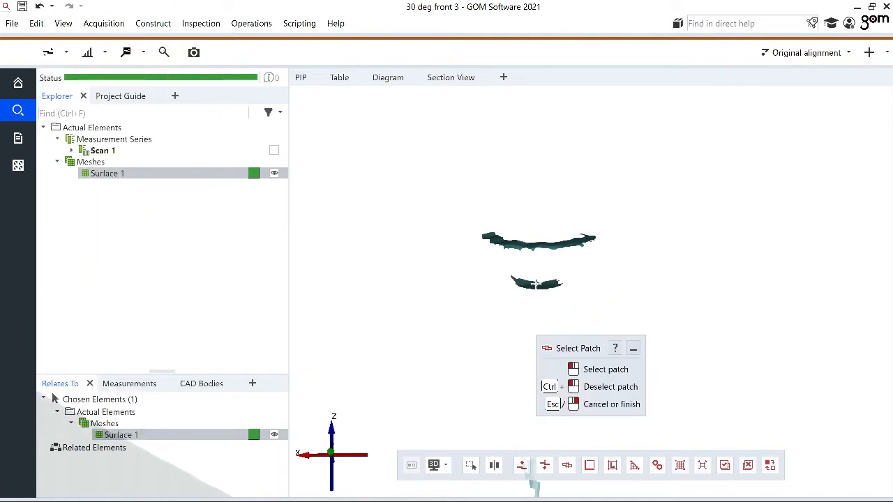
left_click(518, 242)
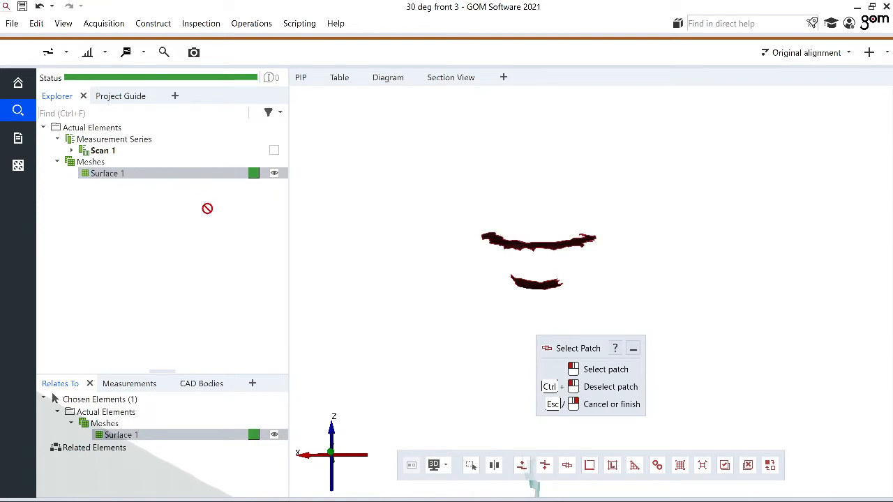
key("Escape")
left_click(36, 23)
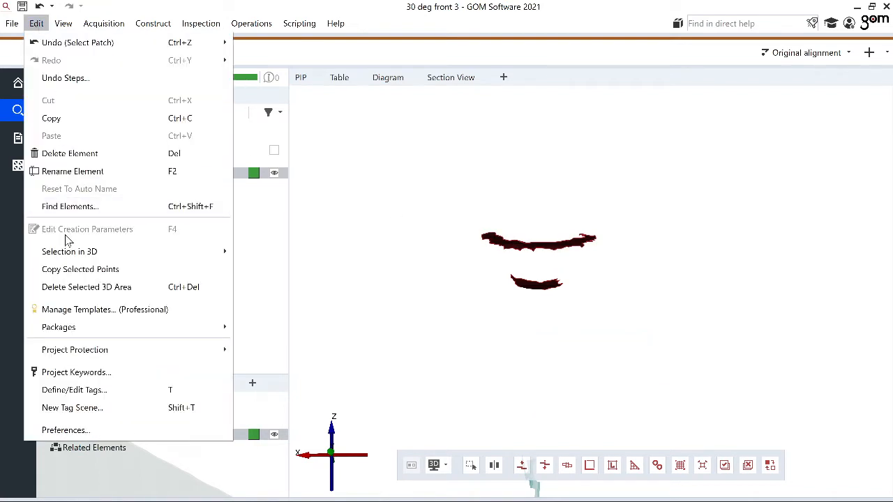
left_click(79, 286)
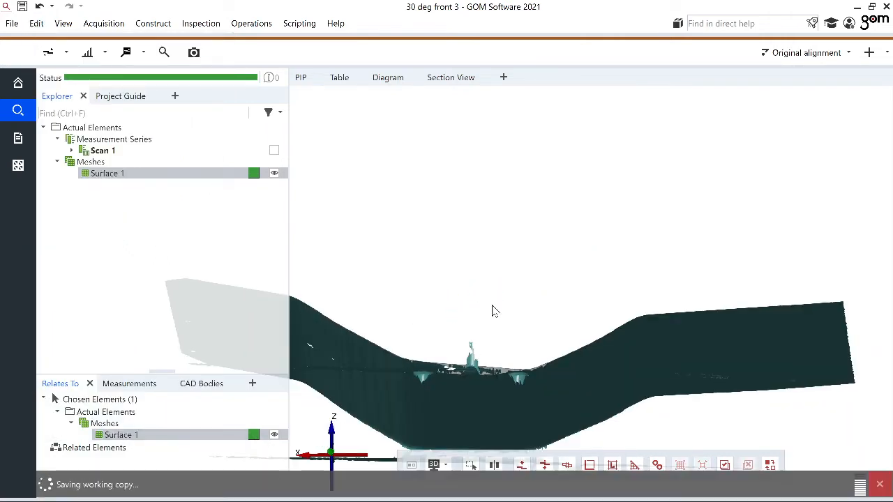
scroll(494, 312, "down", 5)
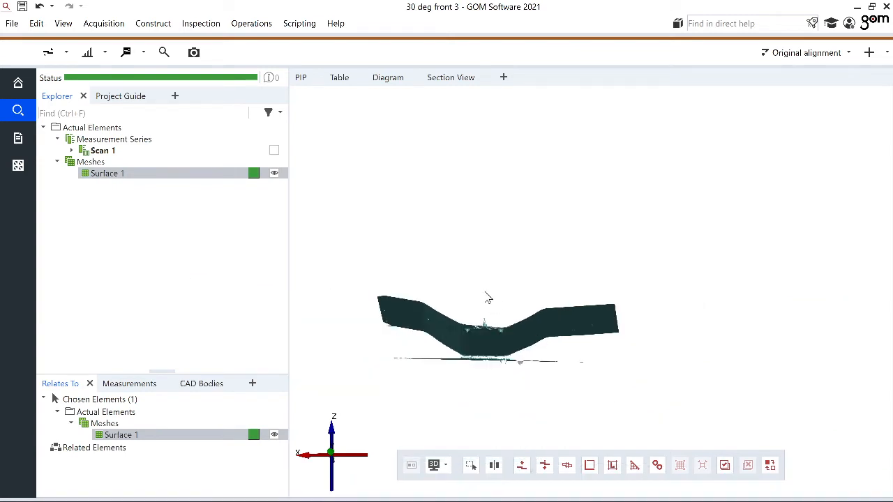
left_click_drag(488, 299, 481, 387)
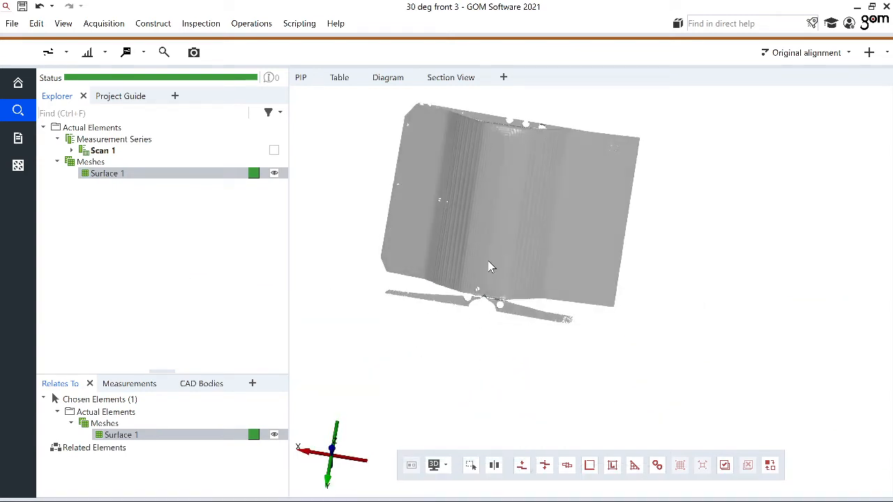
left_click_drag(490, 267, 481, 215)
scroll(477, 229, "down", 3)
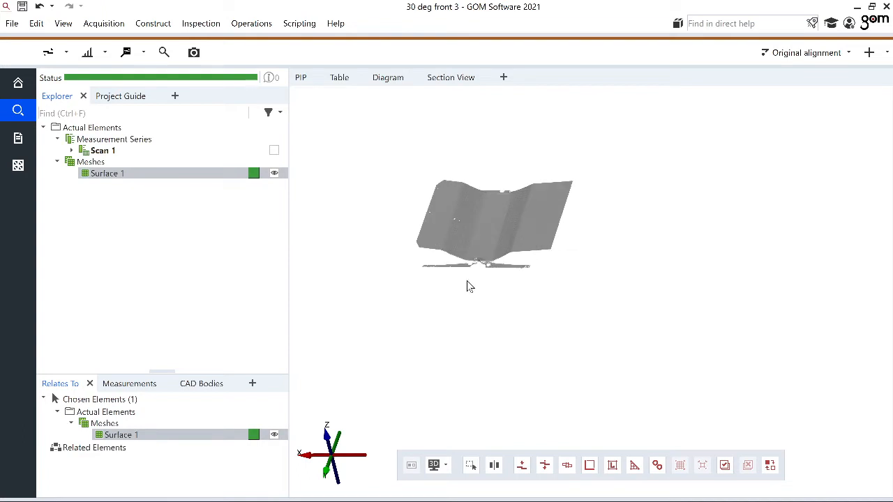
Step: Examine the strips beyond the sheet's Y+ edge and their connection to the central bend, from above and below
scroll(469, 286, "up", 5)
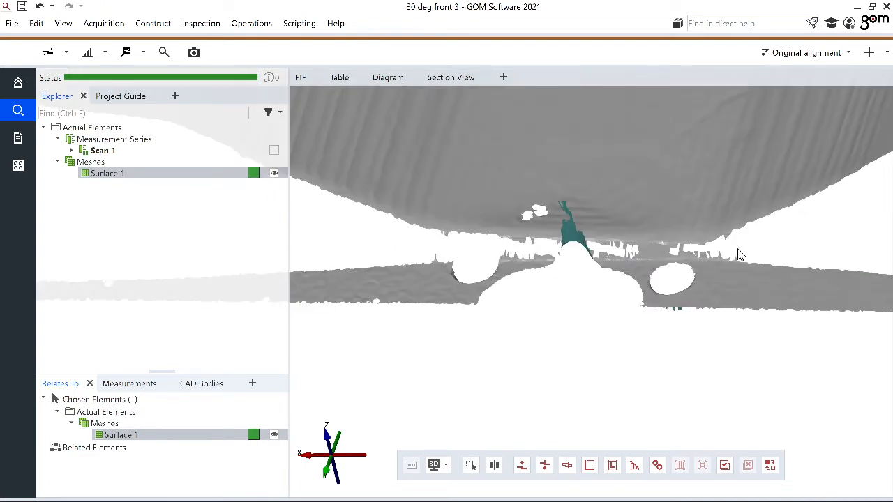
scroll(689, 258, "down", 3)
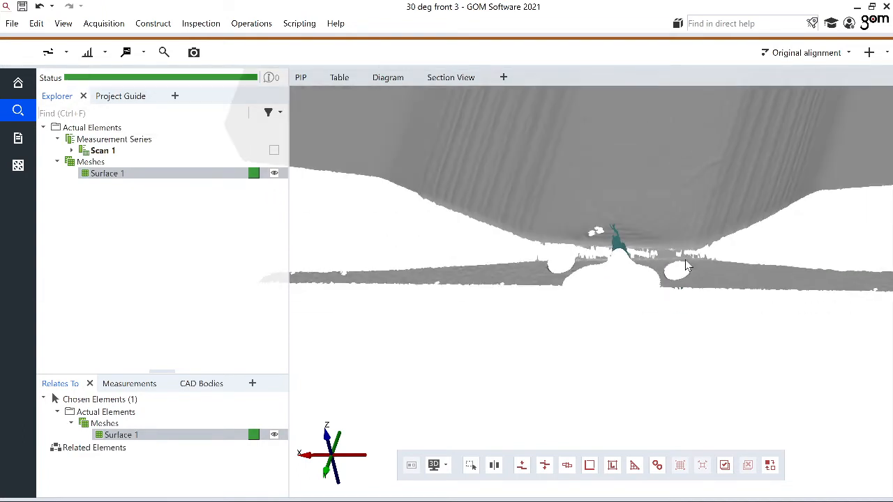
scroll(721, 253, "down", 1)
scroll(797, 244, "up", 2)
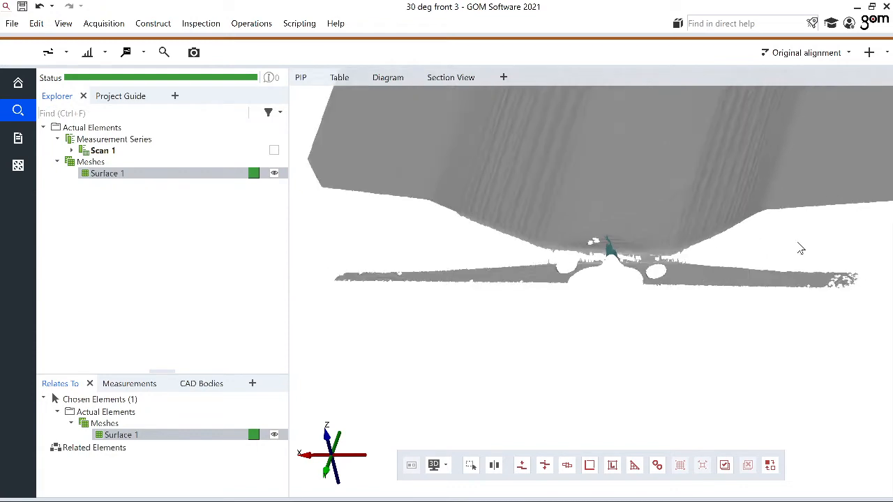
left_click_drag(718, 304, 705, 177)
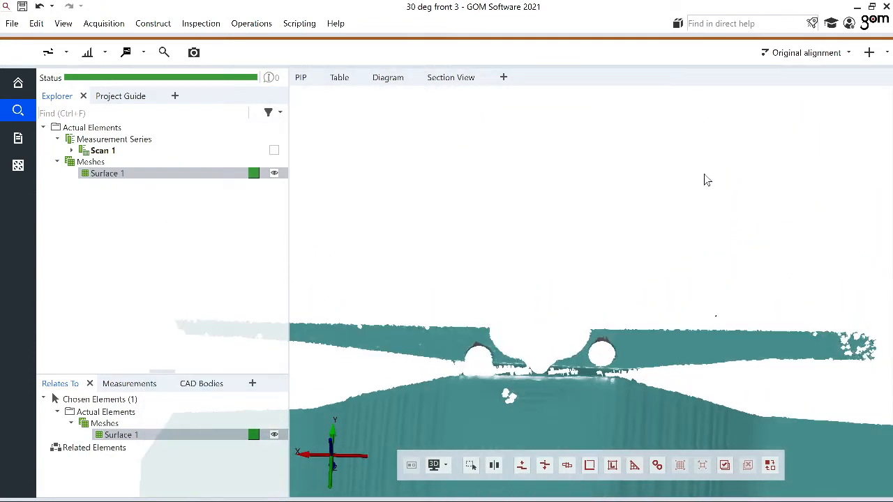
scroll(528, 378, "down", 4)
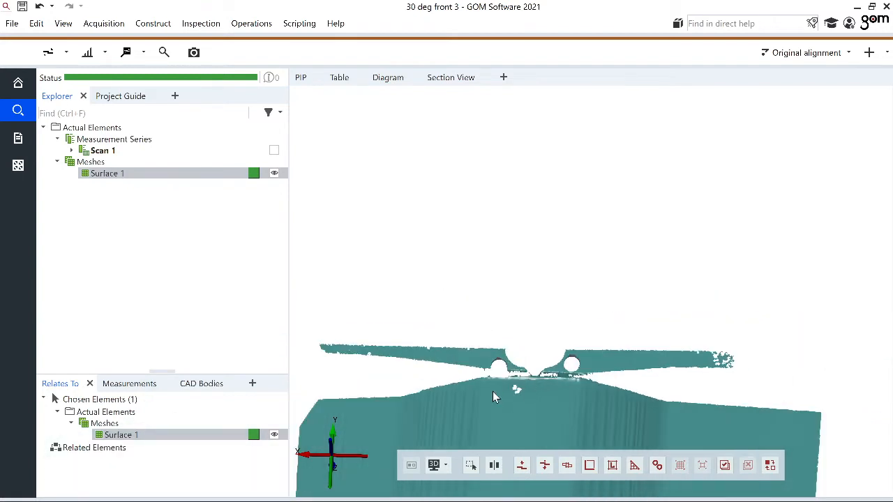
scroll(493, 391, "up", 4)
left_click_drag(547, 368, 520, 324)
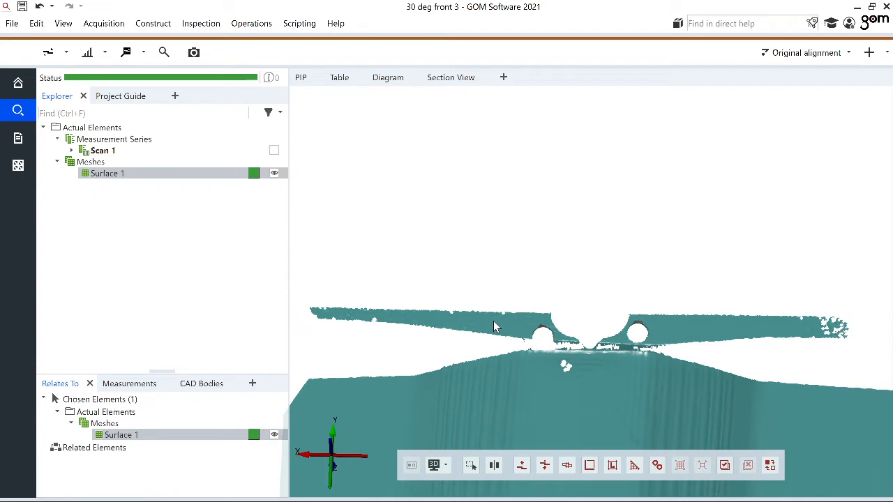
scroll(547, 379, "up", 3)
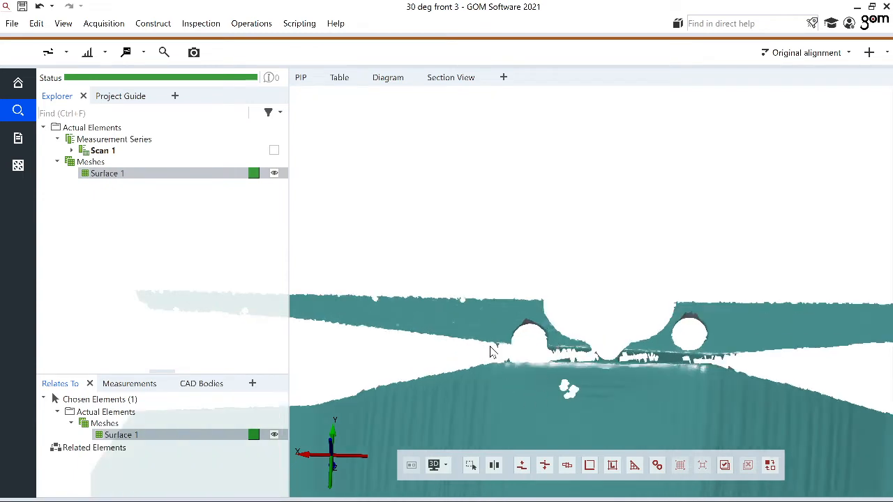
scroll(355, 317, "down", 3)
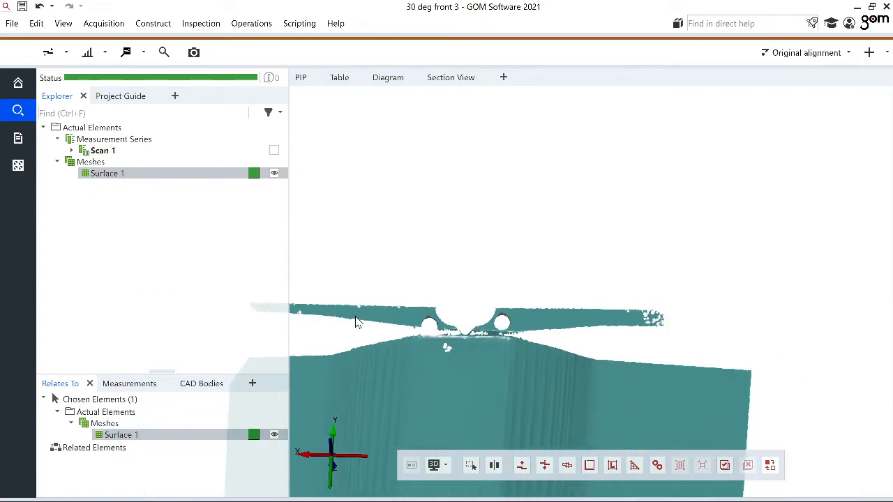
scroll(356, 322, "down", 2)
Step: Select the long strip on the positive X half of the sheet's Y+ edge with Select Patch and delete it from the mesh
scroll(348, 331, "up", 4)
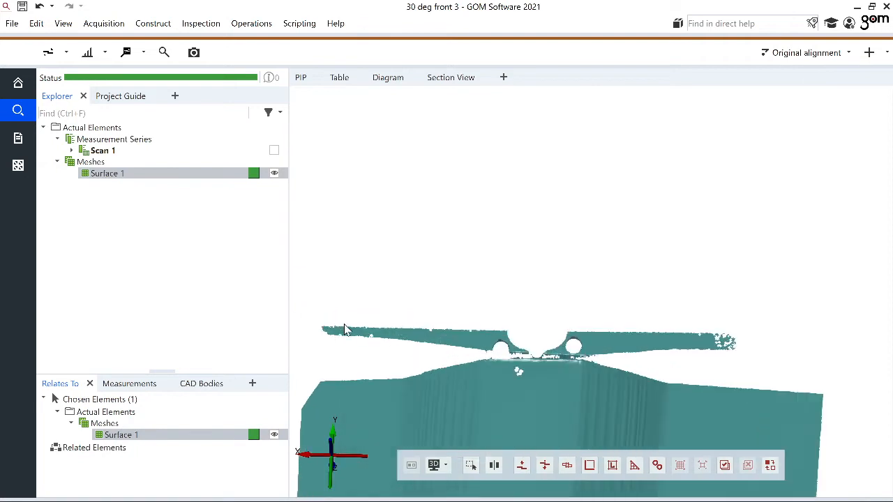
scroll(356, 338, "up", 2)
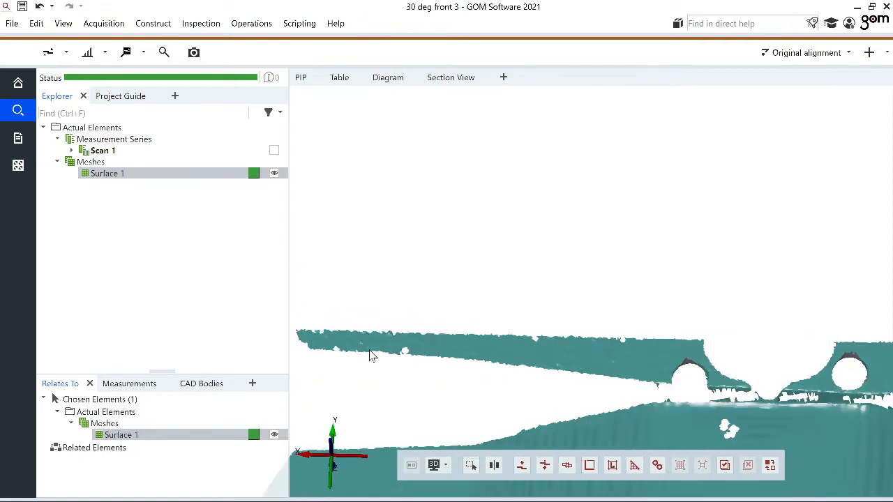
left_click(38, 25)
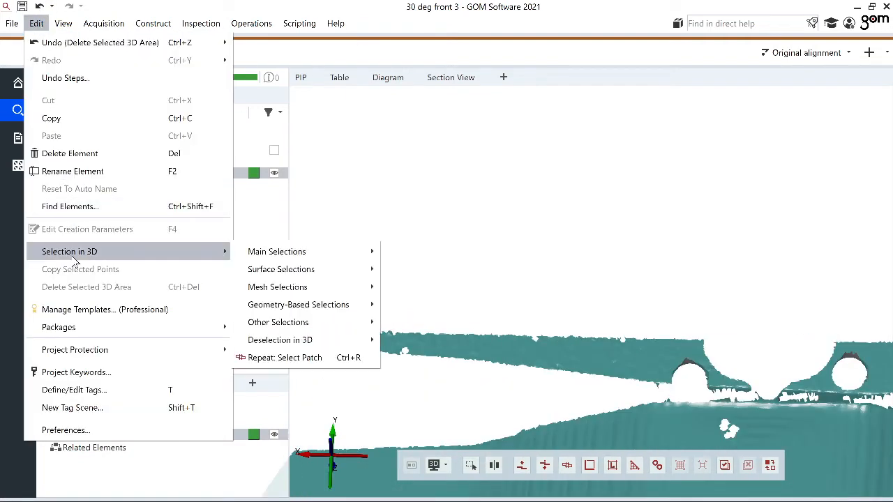
mouse_move(293, 264)
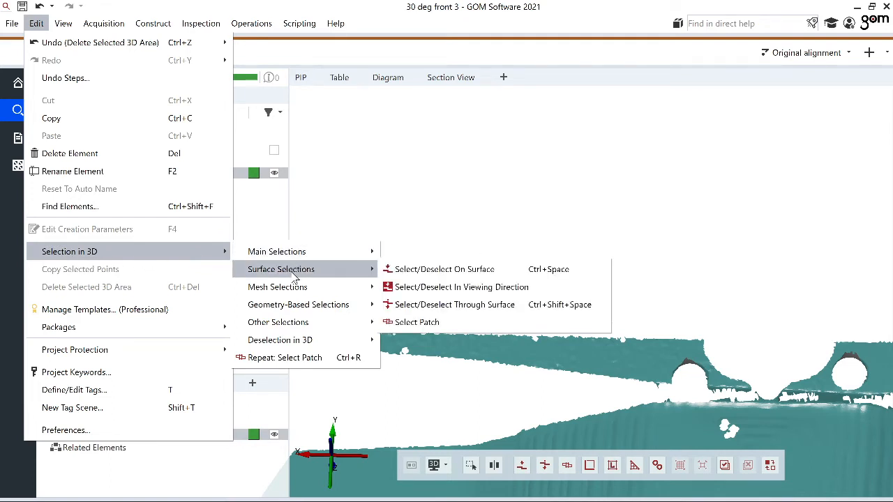
left_click(417, 322)
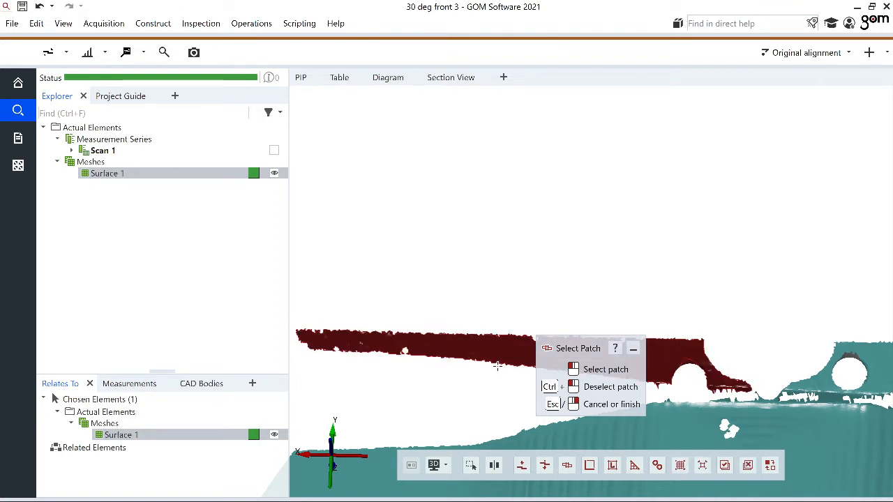
key("Escape")
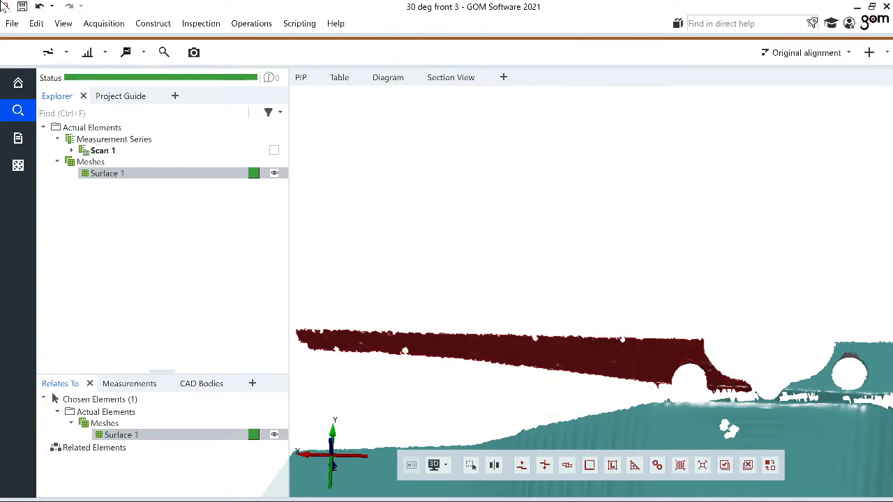
left_click(36, 23)
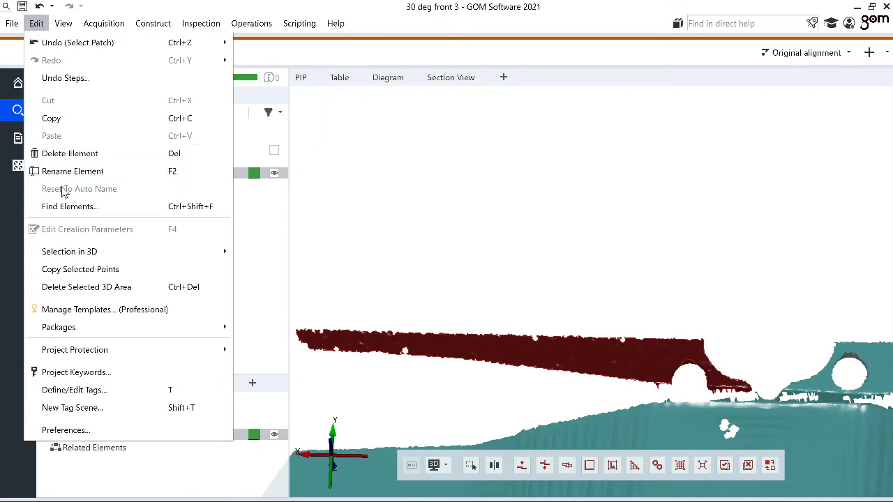
left_click(74, 288)
Step: Examine the notched strip along the sheet's negative Y edge and the ragged gap at the central bend, from above and below
scroll(452, 289, "down", 8)
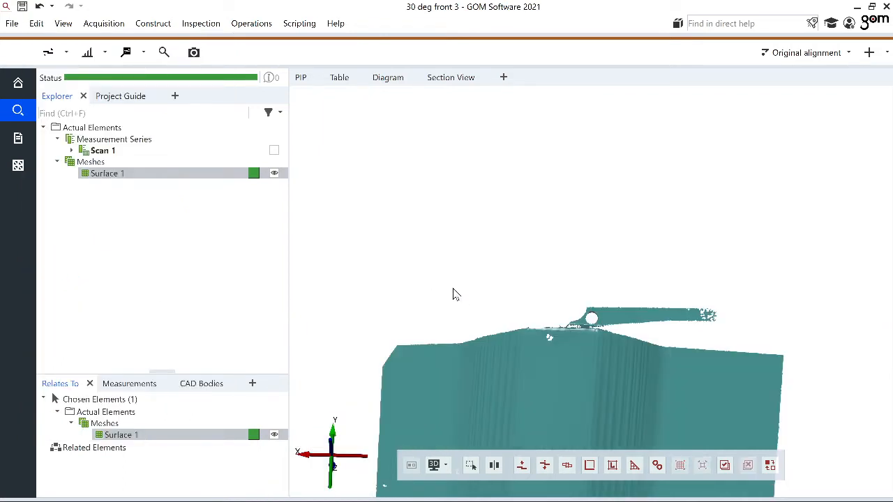
scroll(454, 446, "up", 10)
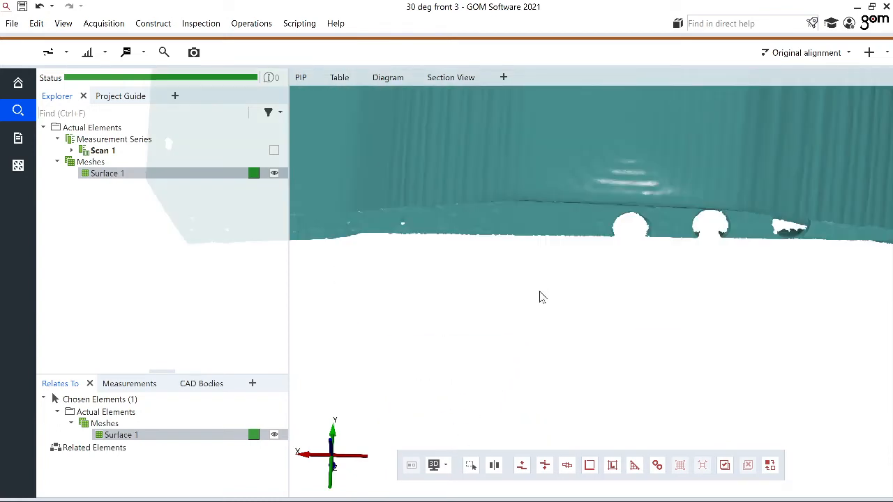
left_click_drag(543, 297, 552, 157)
scroll(546, 193, "down", 4)
scroll(514, 262, "up", 4)
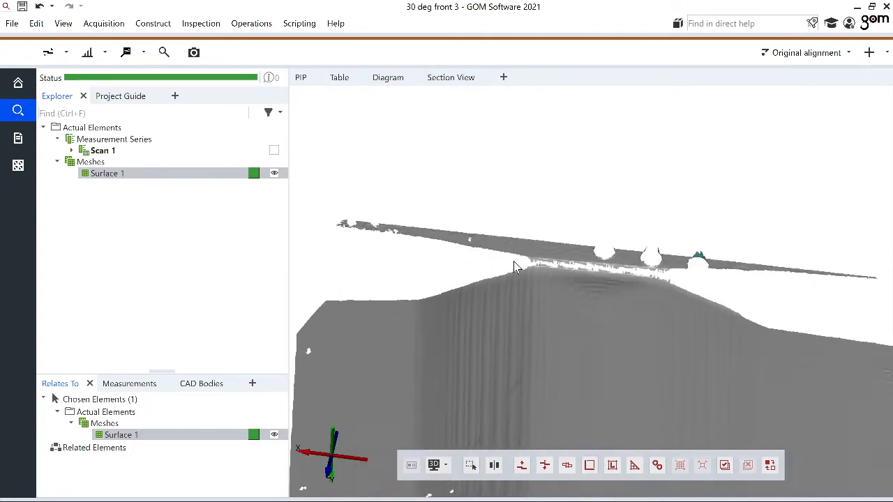
scroll(514, 264, "up", 3)
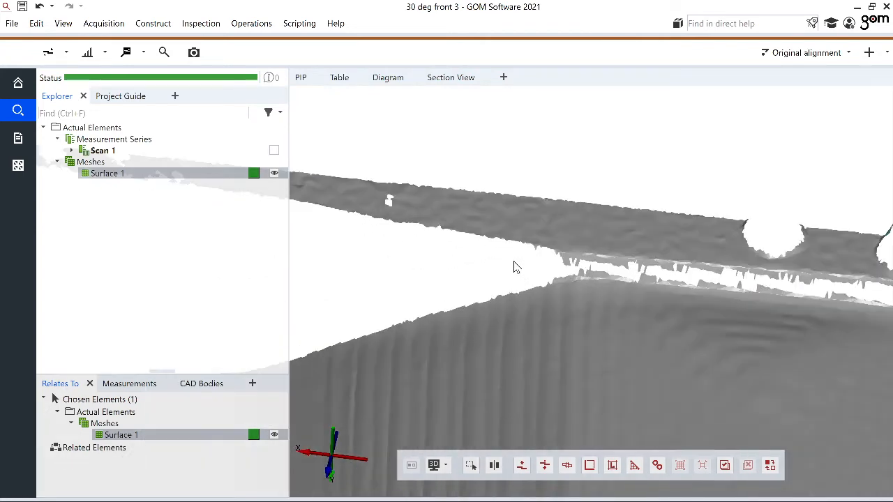
left_click_drag(514, 265, 559, 249)
scroll(561, 248, "up", 3)
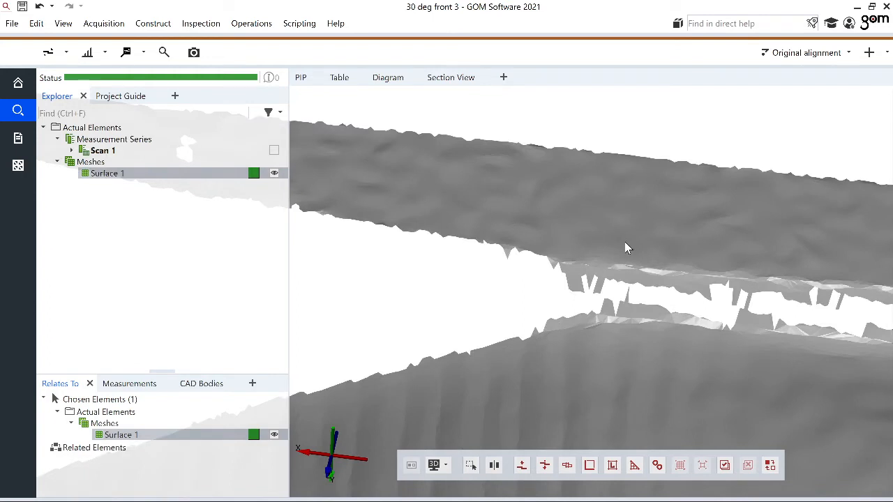
scroll(627, 244, "down", 4)
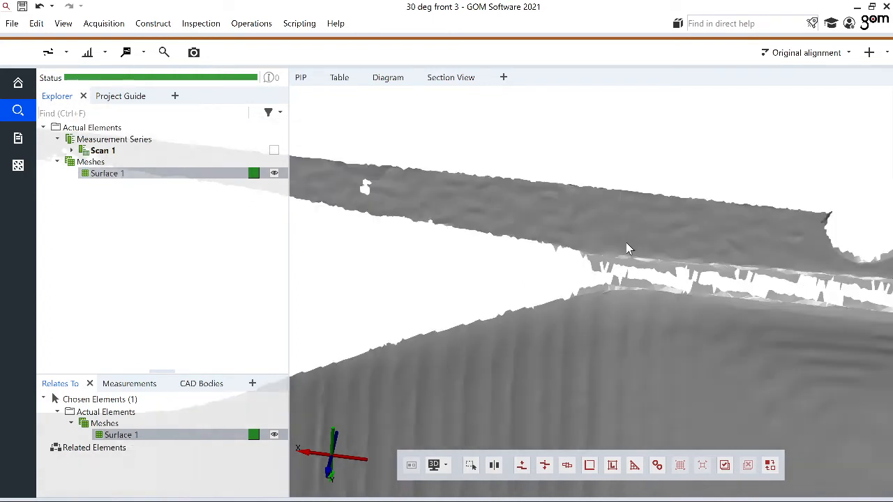
scroll(626, 249, "down", 2)
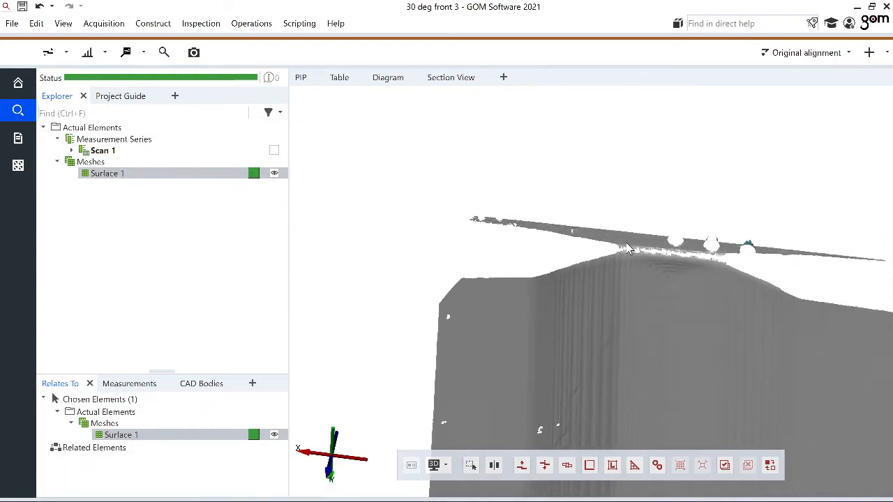
scroll(646, 244, "down", 2)
scroll(669, 234, "up", 3)
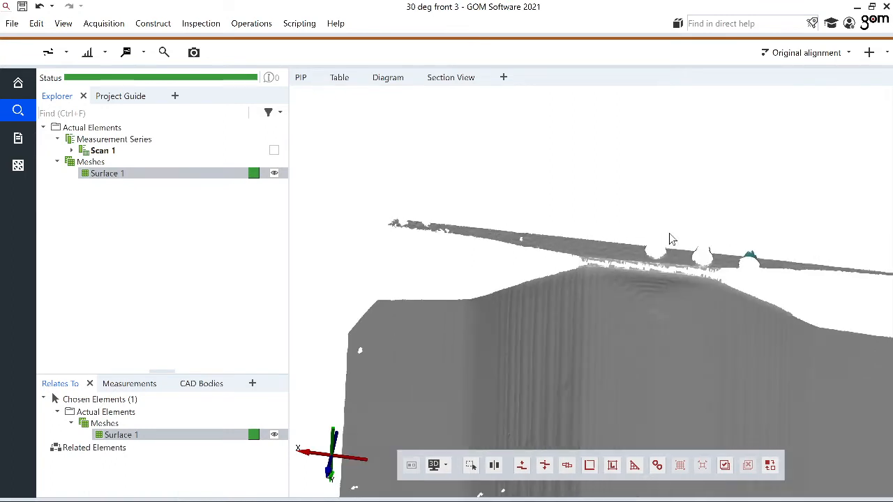
scroll(669, 235, "down", 1)
scroll(669, 234, "down", 3)
scroll(663, 314, "up", 4)
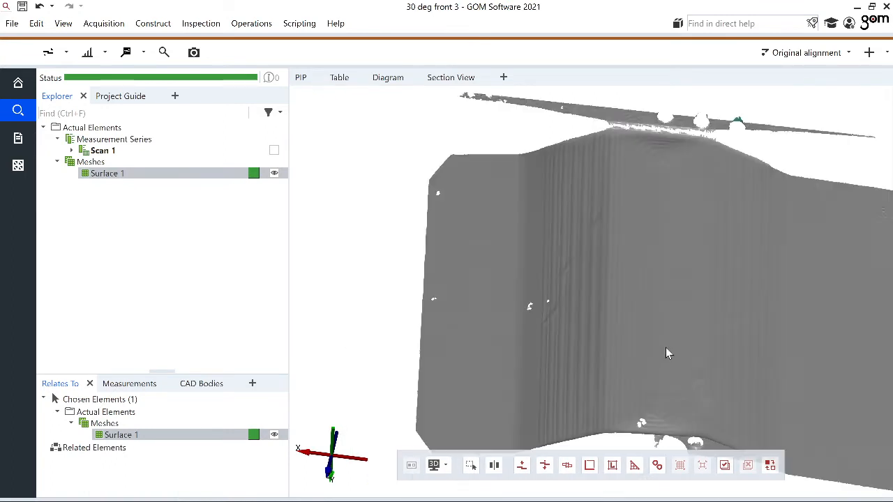
scroll(724, 410, "up", 2)
scroll(723, 411, "down", 3)
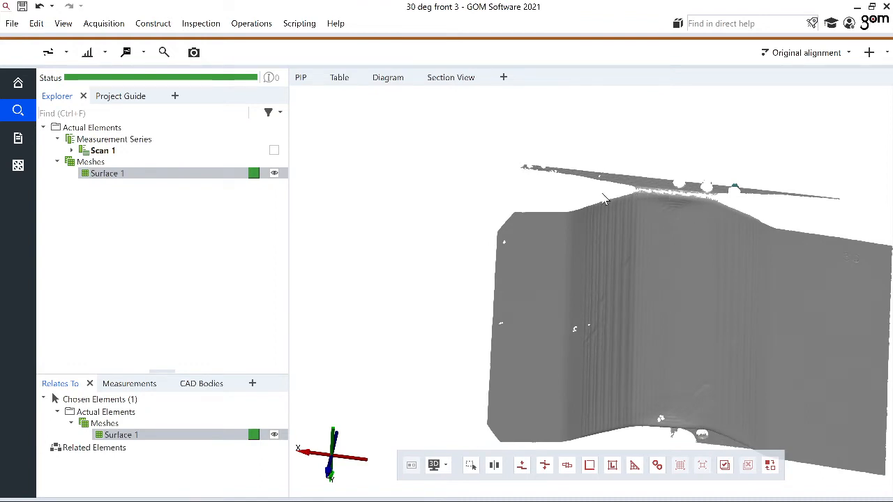
mouse_move(603, 168)
left_mouse_down()
mouse_move(576, 185)
mouse_move(681, 177)
mouse_move(680, 188)
mouse_move(693, 83)
mouse_move(630, 213)
mouse_move(643, 162)
mouse_move(636, 228)
mouse_move(647, 174)
mouse_move(624, 258)
mouse_move(649, 239)
left_mouse_up()
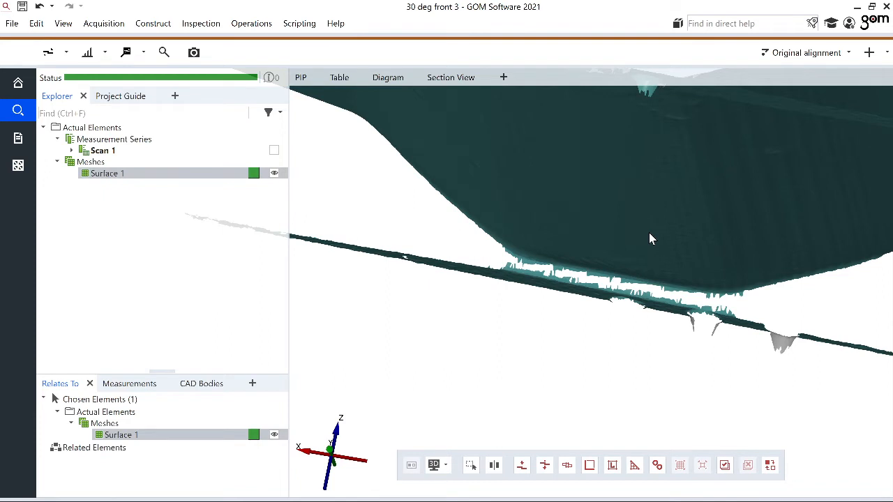
scroll(648, 239, "down", 5)
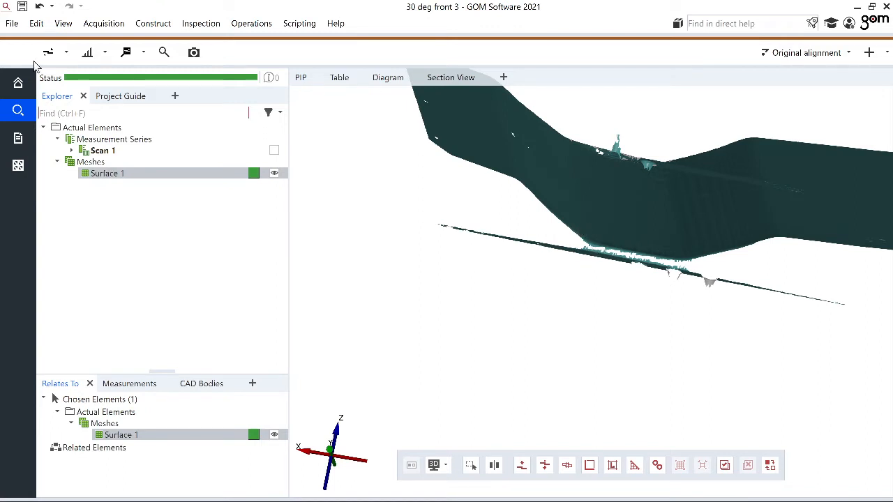
Step: Show the mesh from the X+ standard view and examine the side wall and stray fragments at the negative Y end
left_click(62, 25)
mouse_move(139, 42)
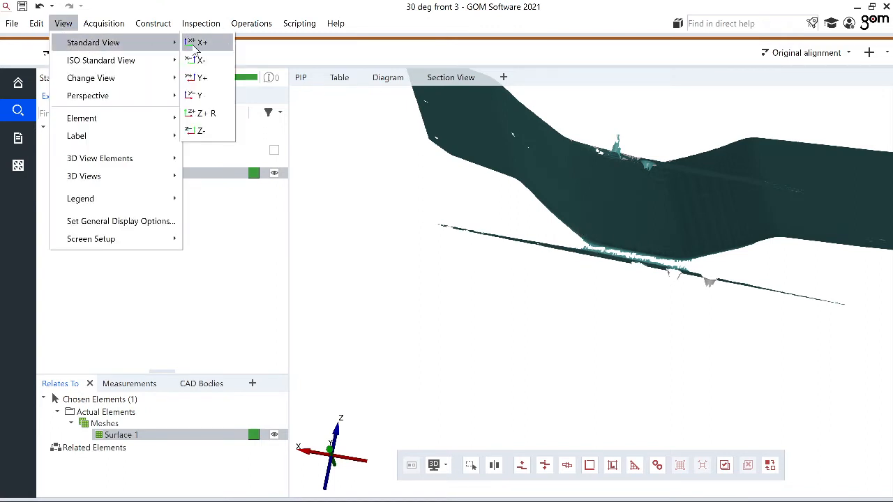
left_click(196, 43)
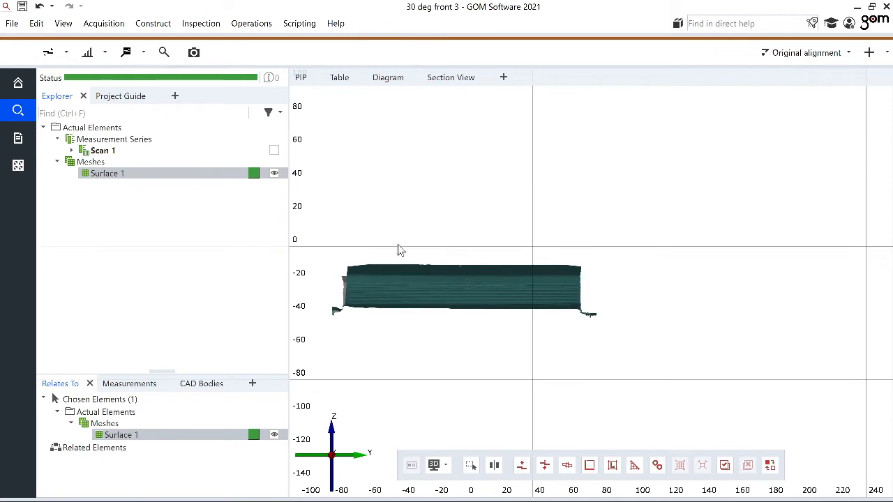
scroll(377, 254, "down", 3)
scroll(349, 263, "up", 4)
scroll(515, 288, "up", 2)
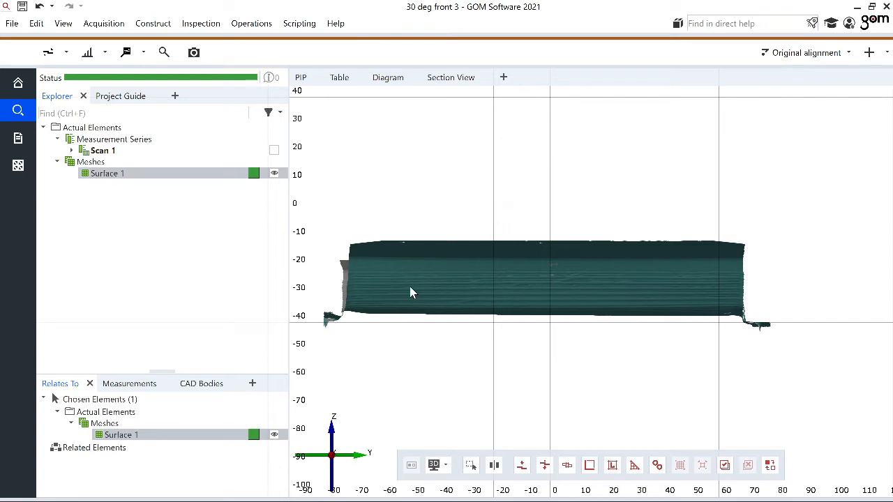
scroll(358, 299, "down", 3)
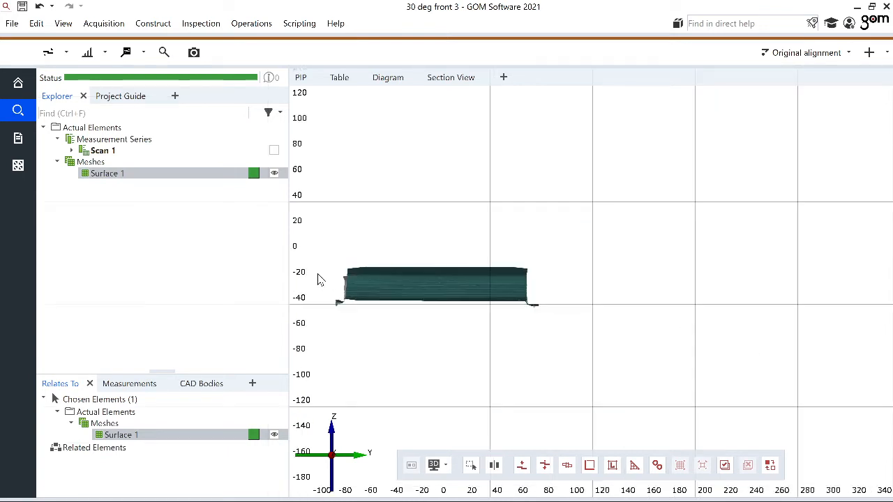
scroll(318, 279, "up", 6)
scroll(381, 357, "up", 1)
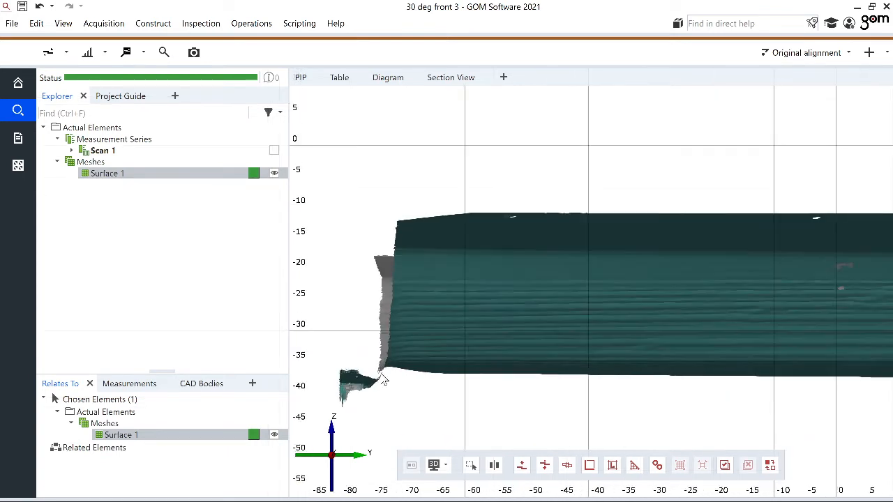
scroll(372, 408, "up", 2)
scroll(374, 403, "down", 1)
scroll(379, 402, "down", 2)
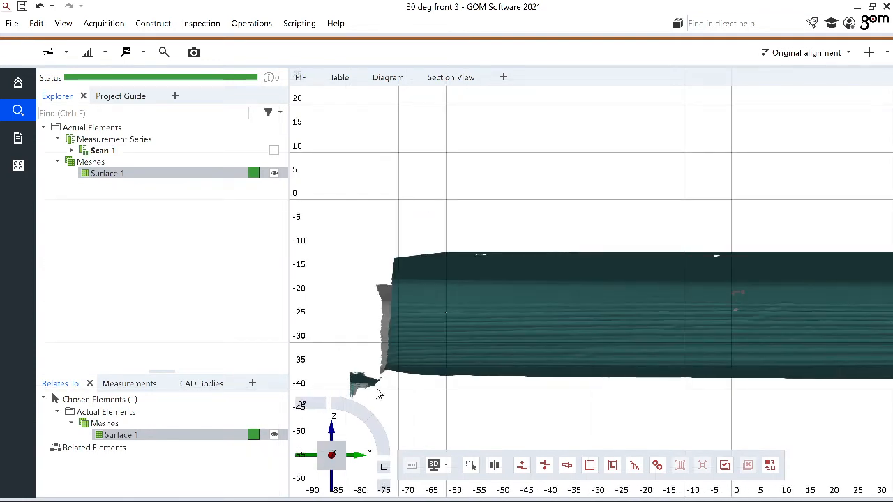
scroll(379, 396, "down", 1)
scroll(379, 396, "up", 5)
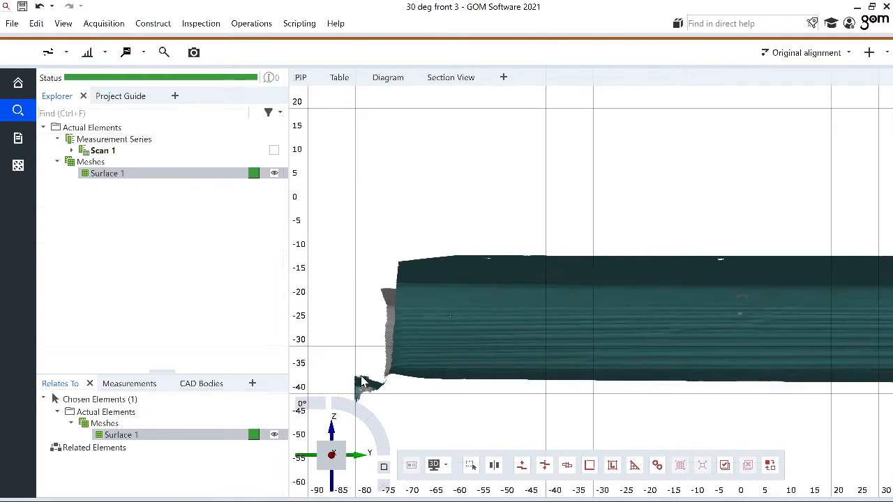
scroll(371, 388, "up", 2)
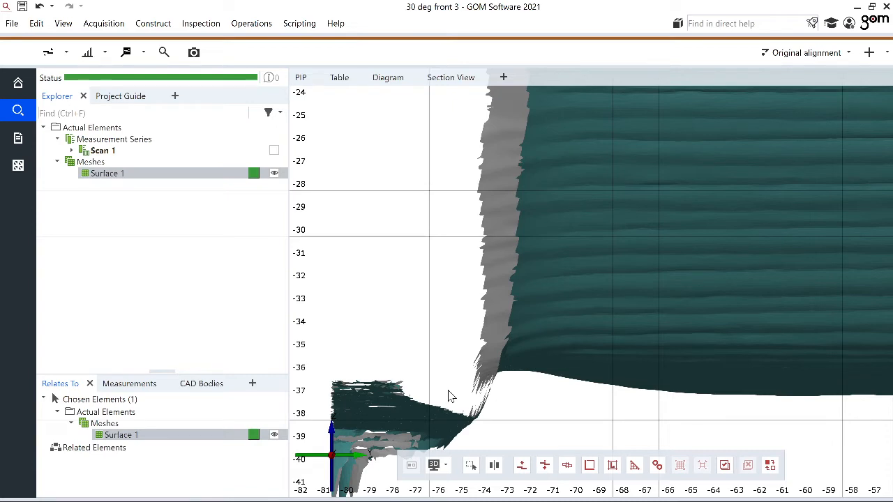
Step: Start a Select Above Plane selection with Plane Y as the reference plane
scroll(450, 395, "down", 4)
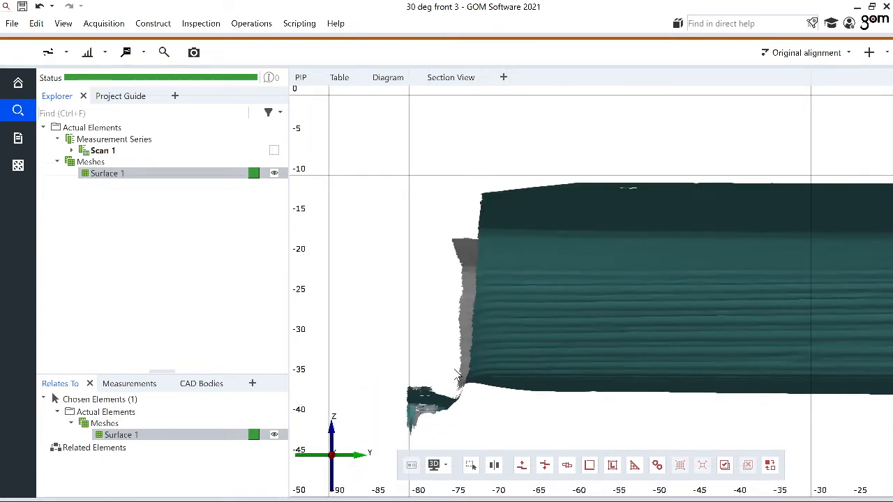
mouse_move(311, 451)
scroll(449, 392, "down", 3)
scroll(466, 424, "up", 1)
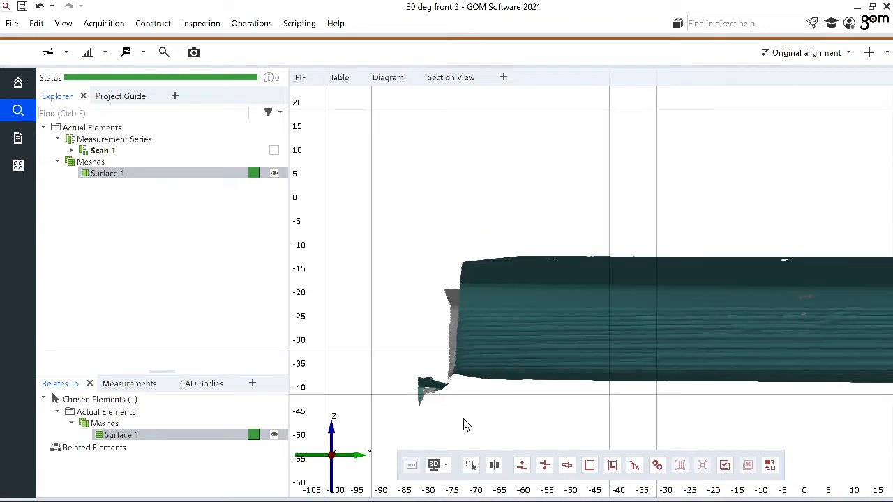
left_click(42, 23)
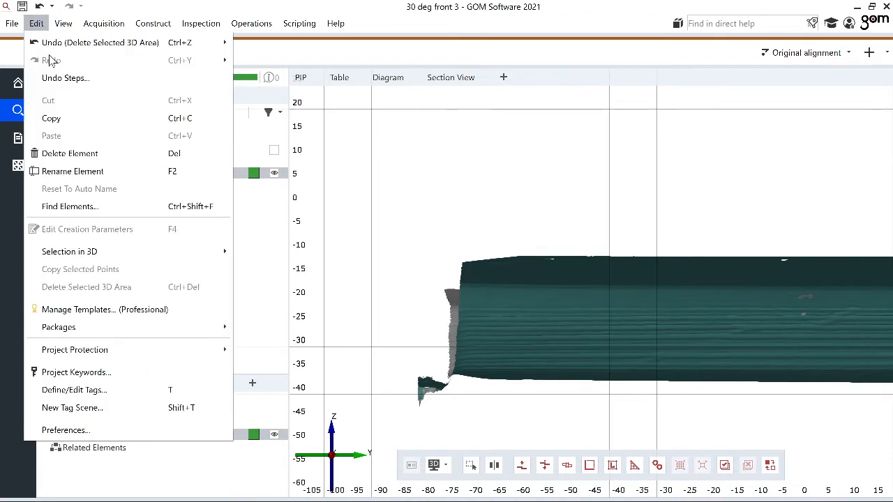
mouse_move(90, 253)
mouse_move(317, 272)
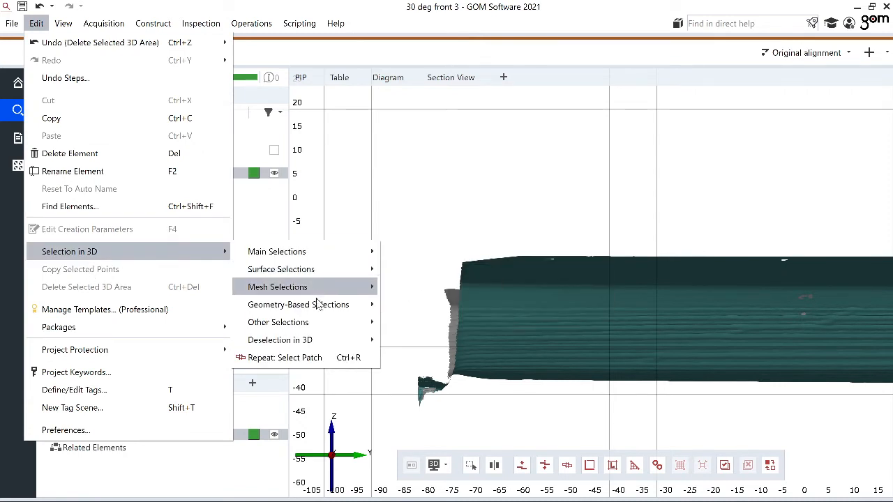
mouse_move(319, 307)
mouse_move(359, 322)
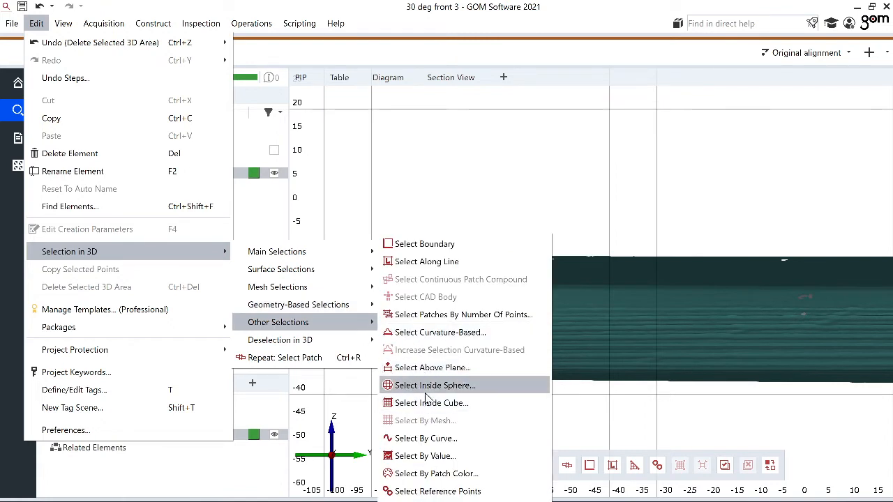
left_click(432, 368)
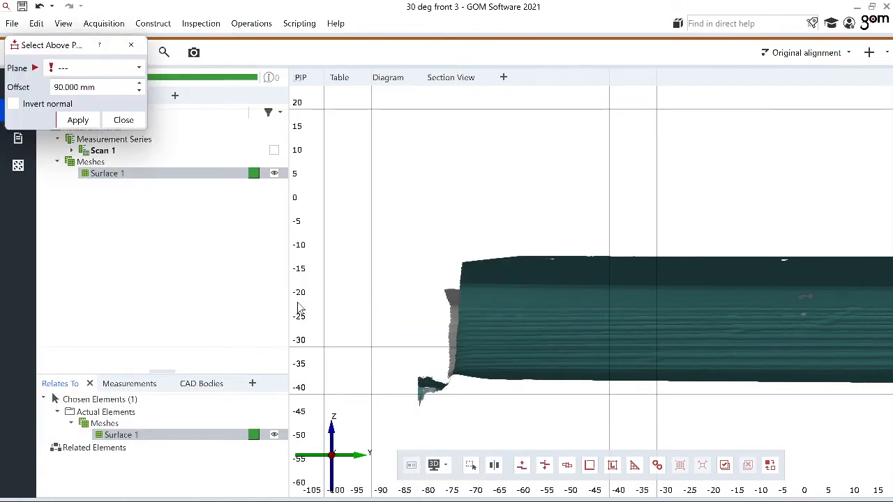
left_click(72, 70)
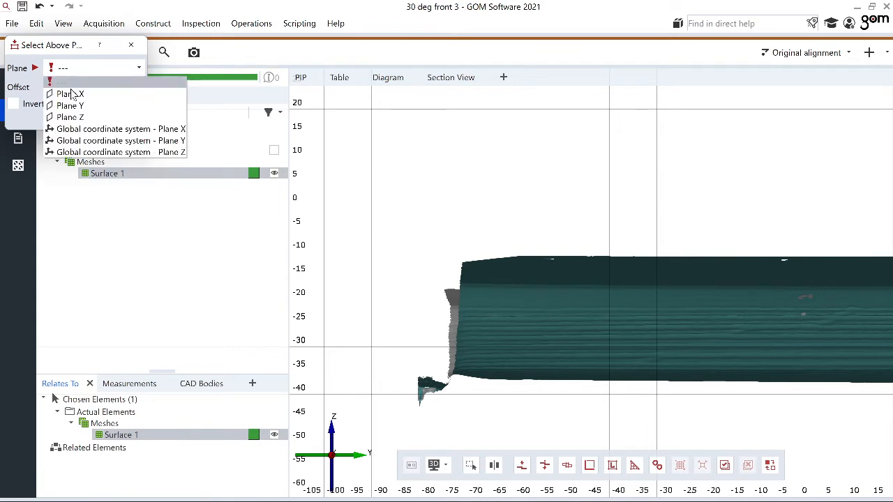
left_click(70, 104)
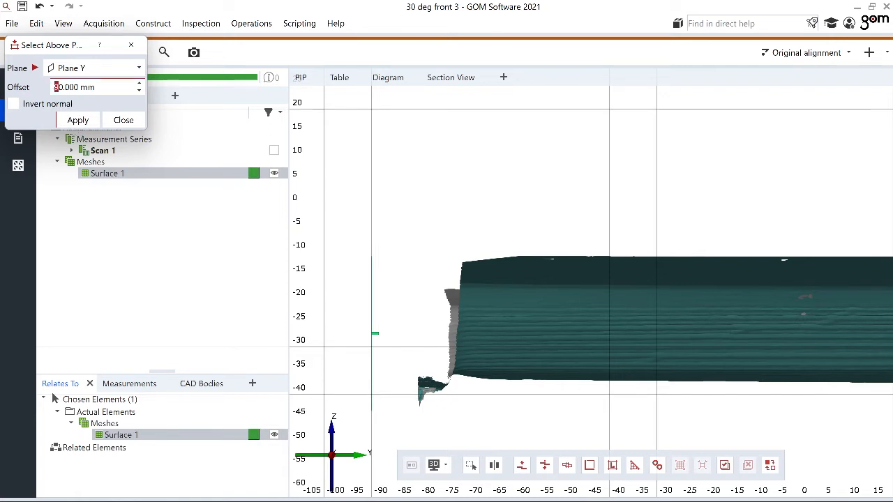
Step: Try plane offsets of 73, 75 and 74 mm, and set the offset to 74.5 mm
left_click_drag(58, 87, 63, 87)
type("73")
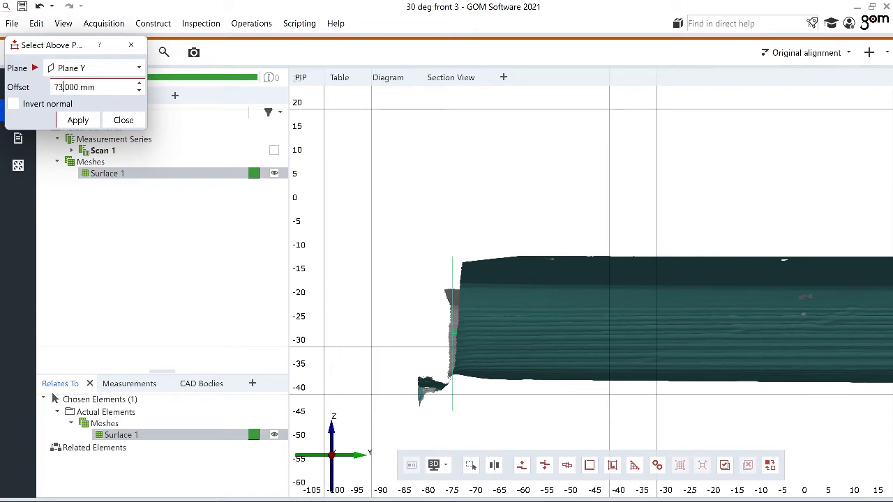
key("BackSpace")
type("5")
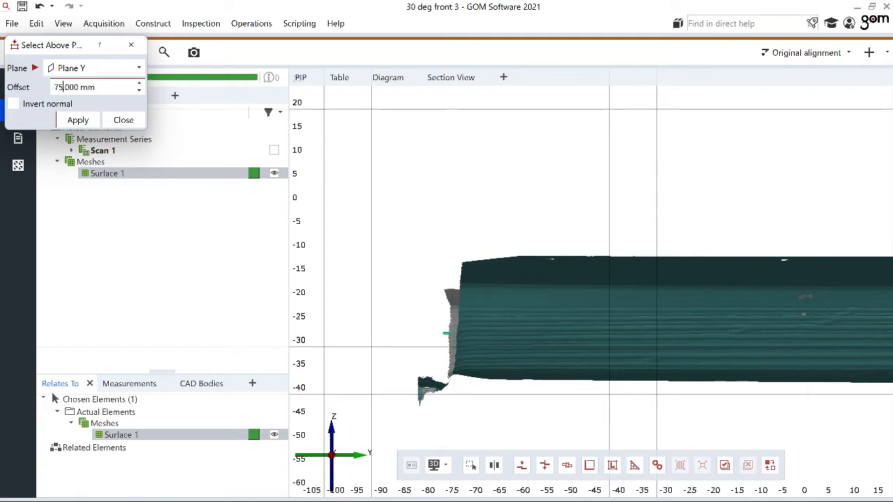
key("BackSpace")
type("4")
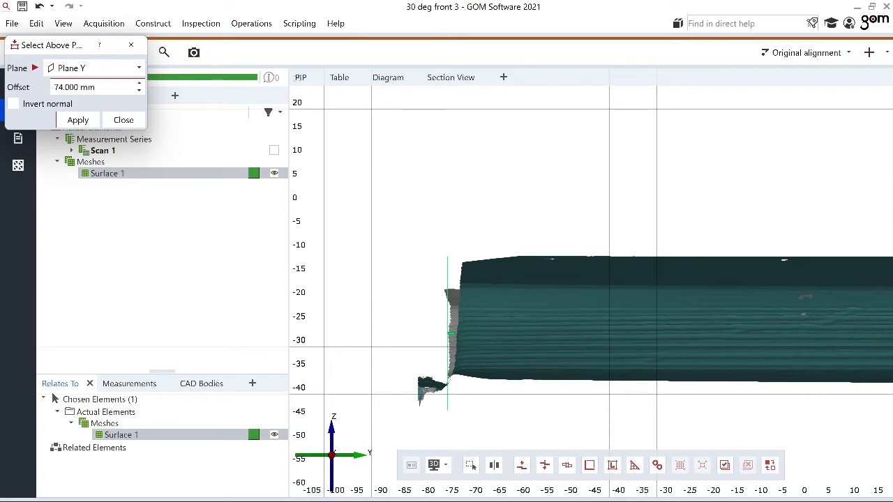
key("Delete")
type("5")
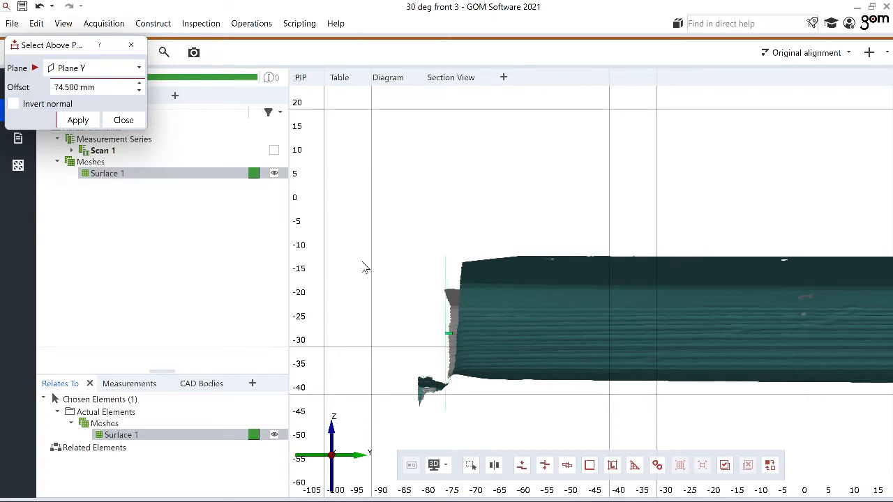
Step: Check the plane against the outermost corner of the grey side wall and set its offset to 74.8 mm
scroll(439, 306, "up", 3)
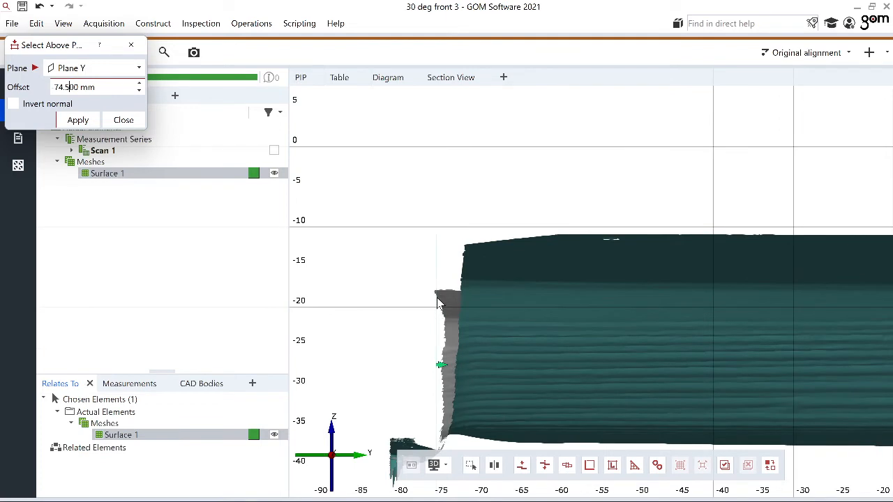
scroll(437, 301, "up", 2)
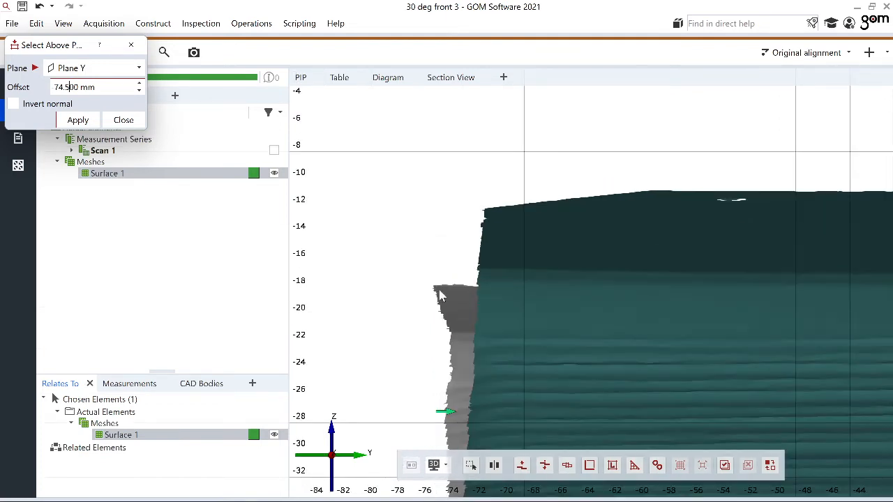
scroll(438, 296, "up", 3)
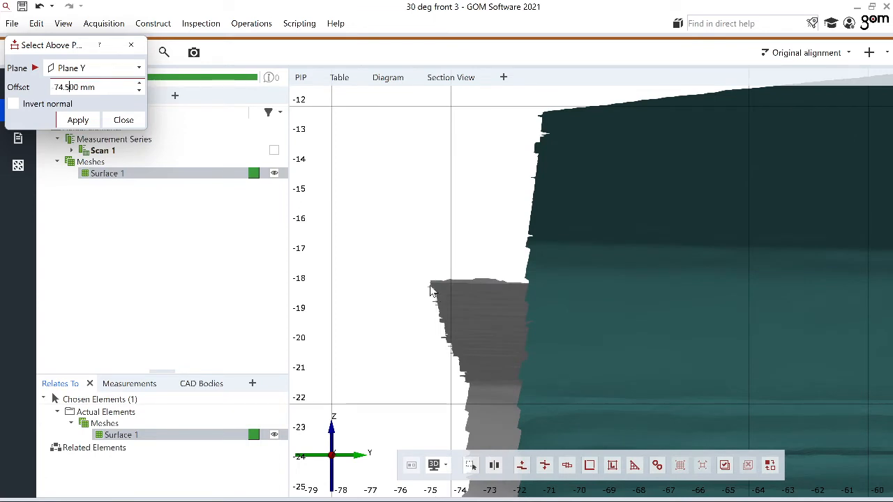
scroll(430, 291, "down", 4)
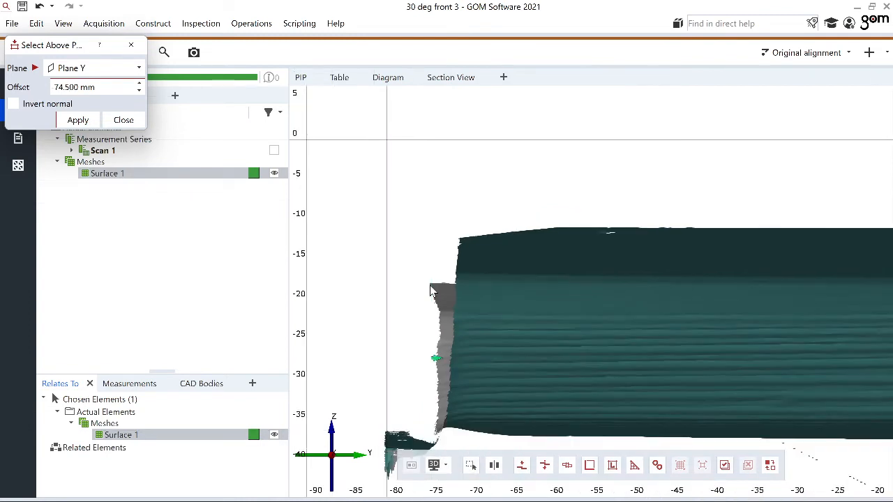
scroll(430, 292, "up", 2)
scroll(430, 292, "down", 3)
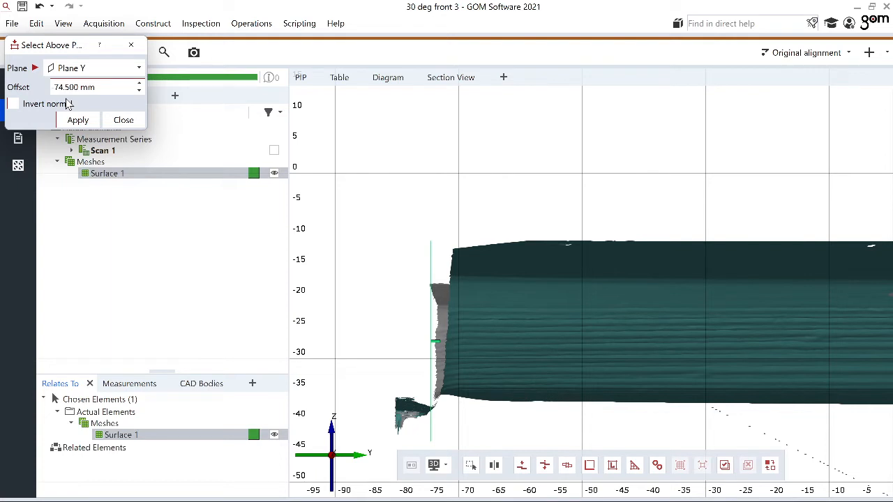
key("BackSpace")
type("8")
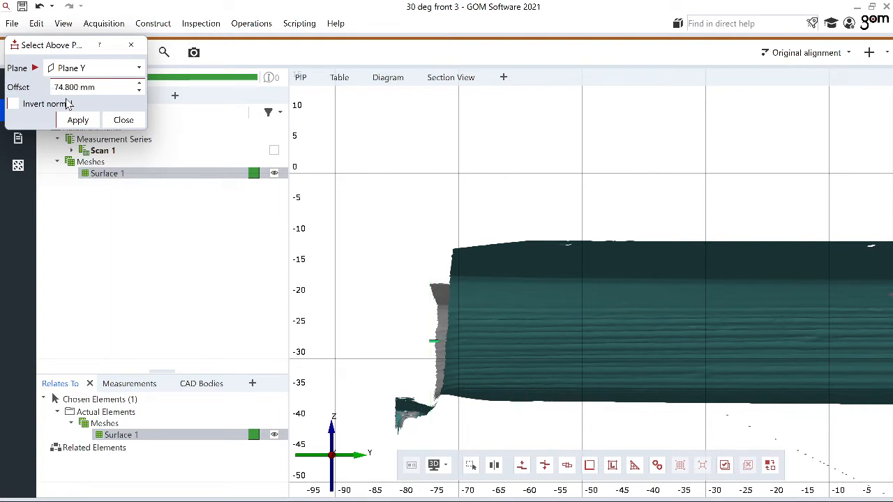
scroll(422, 282, "up", 3)
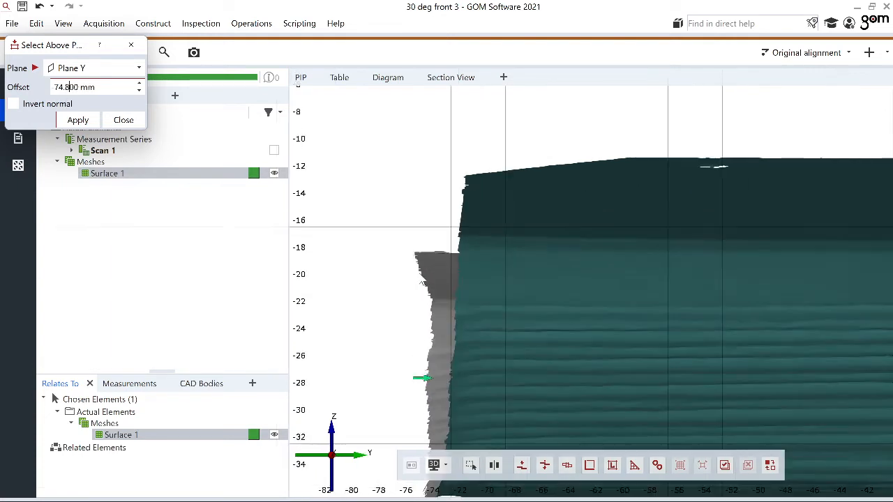
scroll(408, 216, "up", 4)
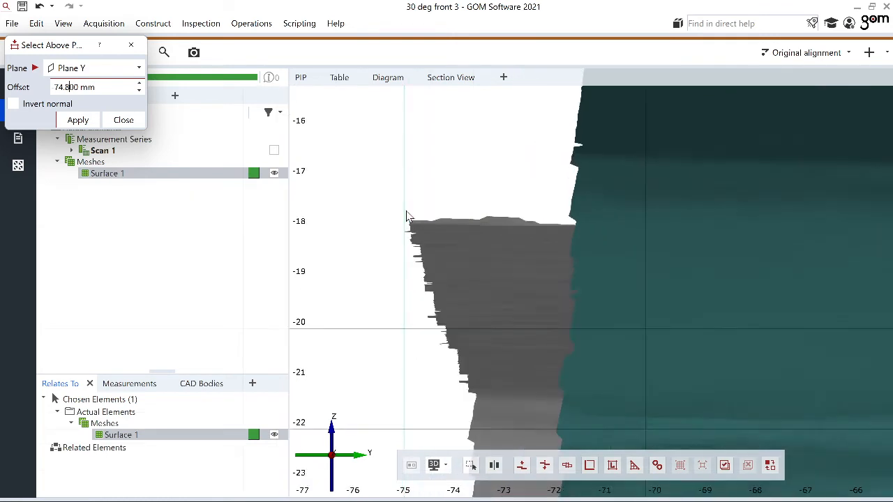
scroll(408, 216, "up", 2)
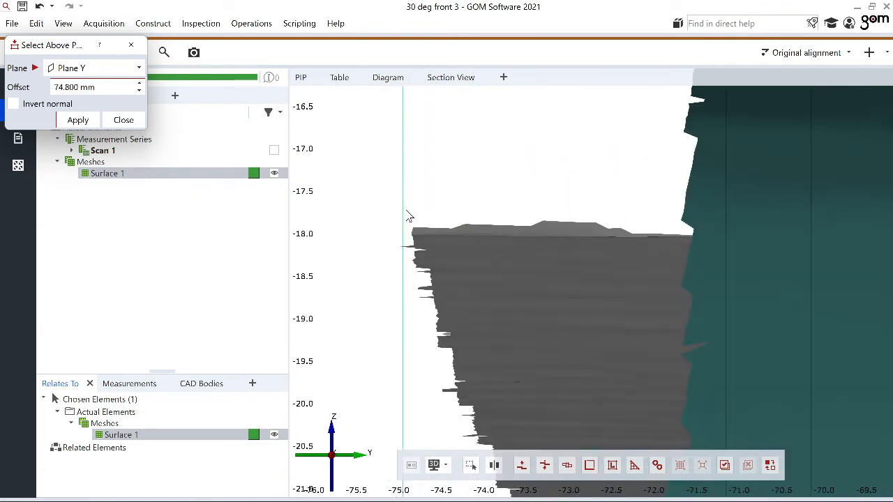
scroll(408, 216, "down", 8)
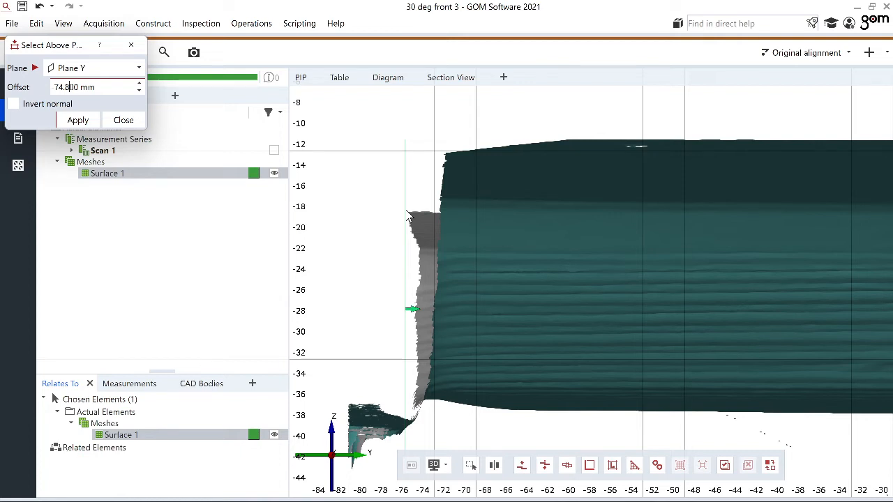
Step: Apply the above-plane selection, invert it and delete the stray mesh fragments beyond the plane at the negative Y end
left_click(75, 122)
left_click(123, 121)
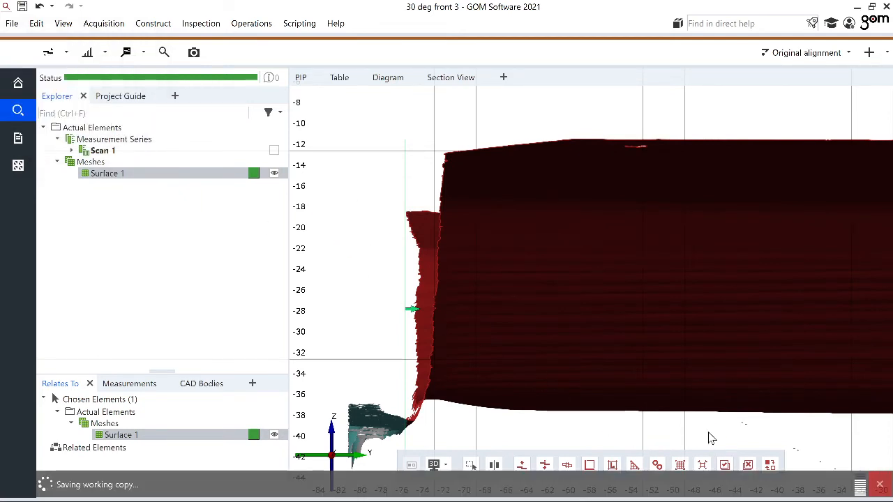
left_click(770, 466)
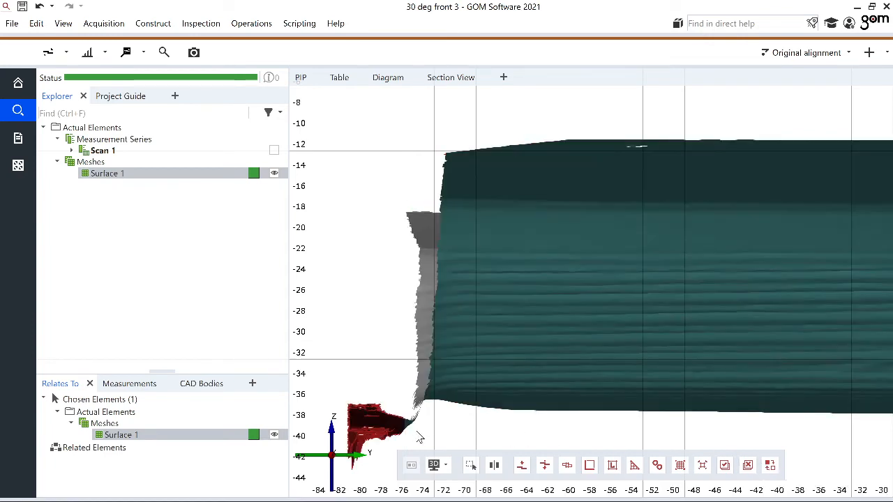
scroll(406, 426, "down", 3)
scroll(405, 425, "up", 3)
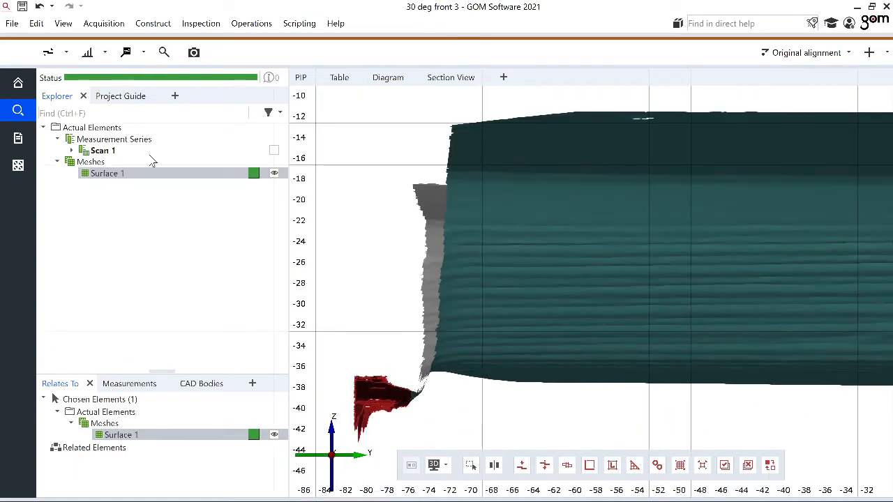
left_click(39, 25)
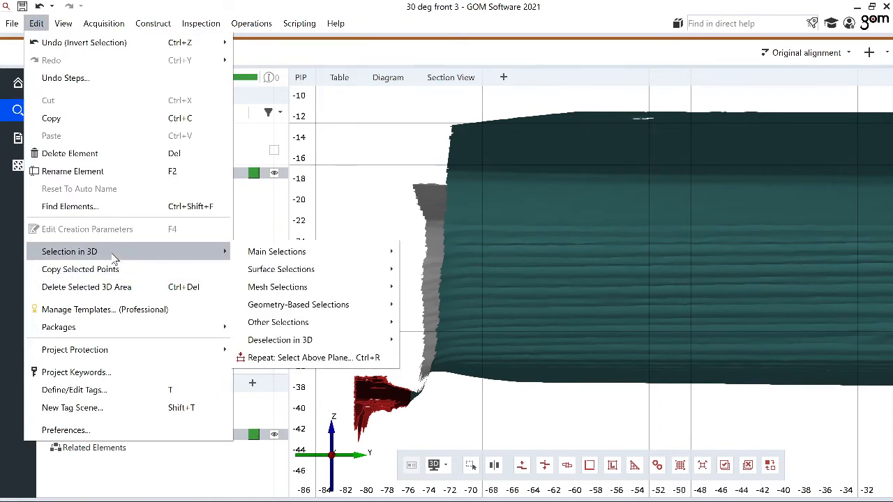
left_click(111, 287)
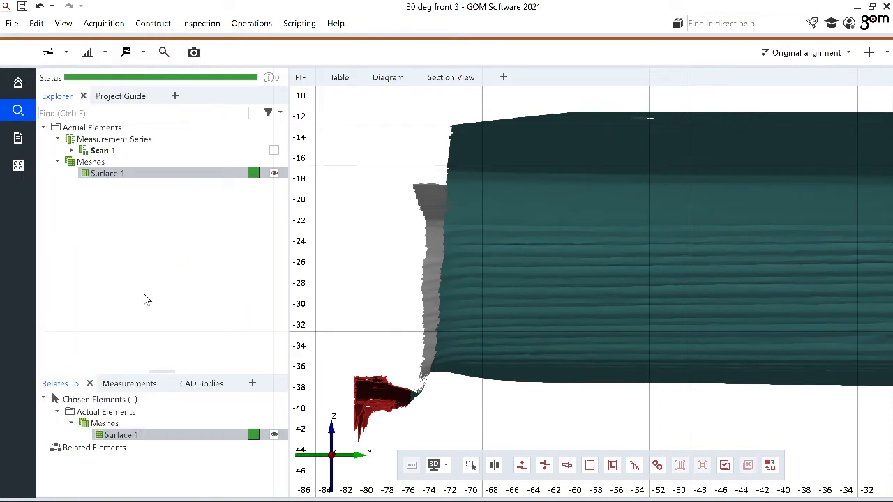
Step: Try to isolate the leftover triangular fragment below the side wall with Select Patch, deselect the patch and examine the fragment's connection
scroll(417, 400, "up", 4)
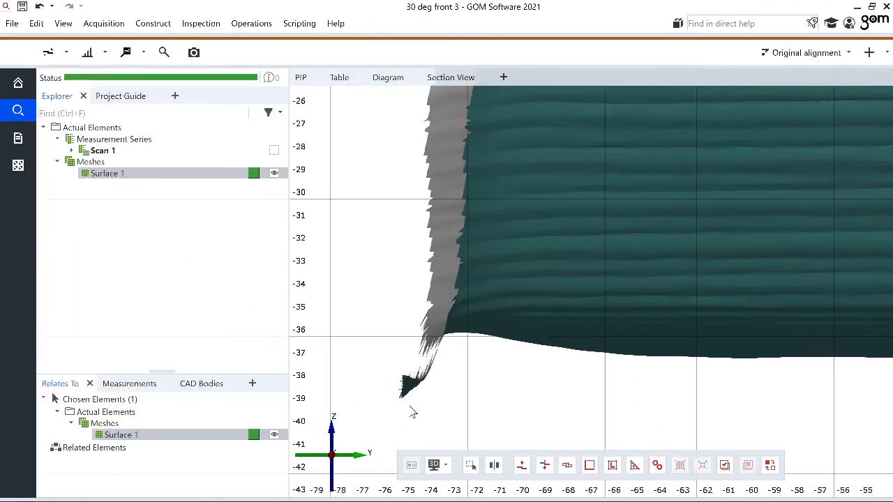
scroll(427, 384, "up", 2)
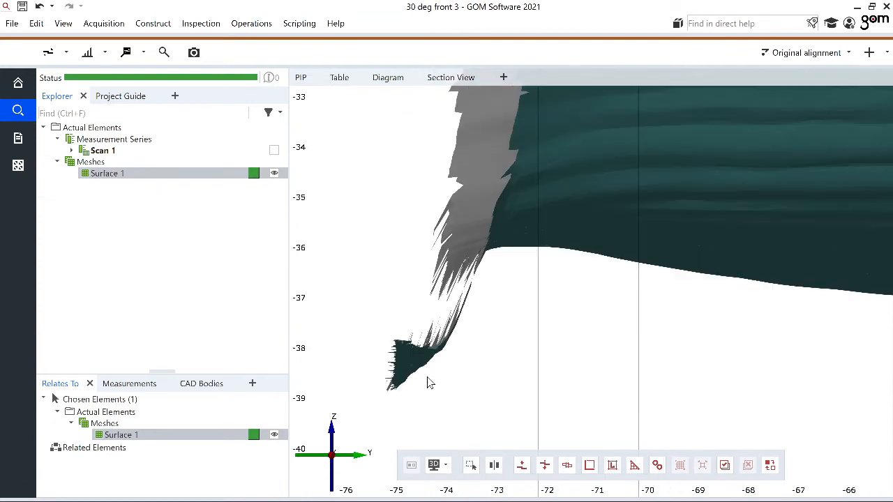
left_click(36, 23)
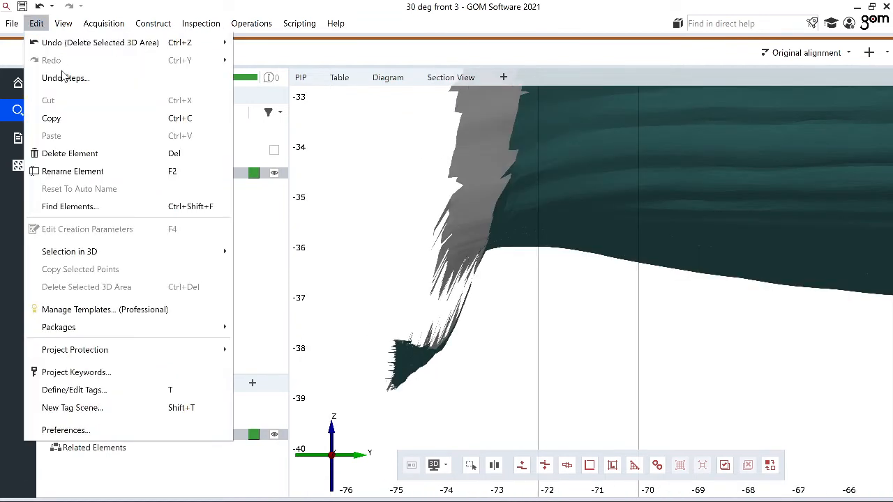
mouse_move(111, 252)
mouse_move(275, 259)
mouse_move(281, 276)
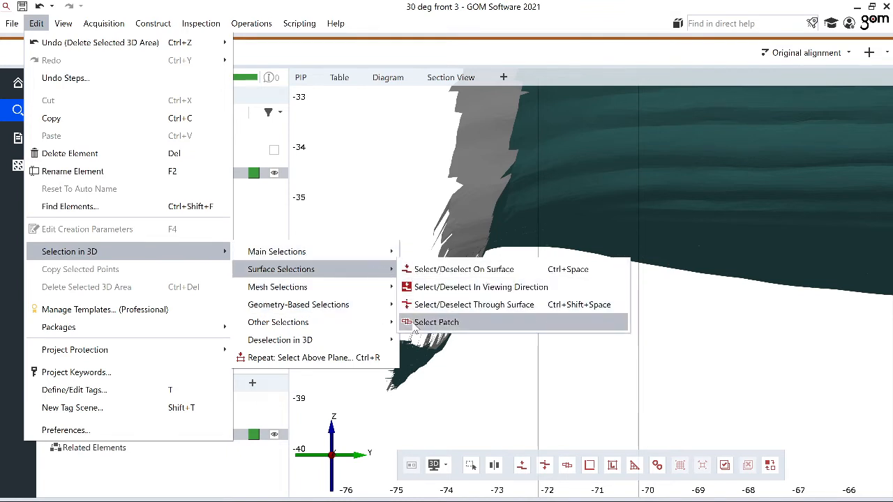
left_click(436, 323)
left_click(419, 355)
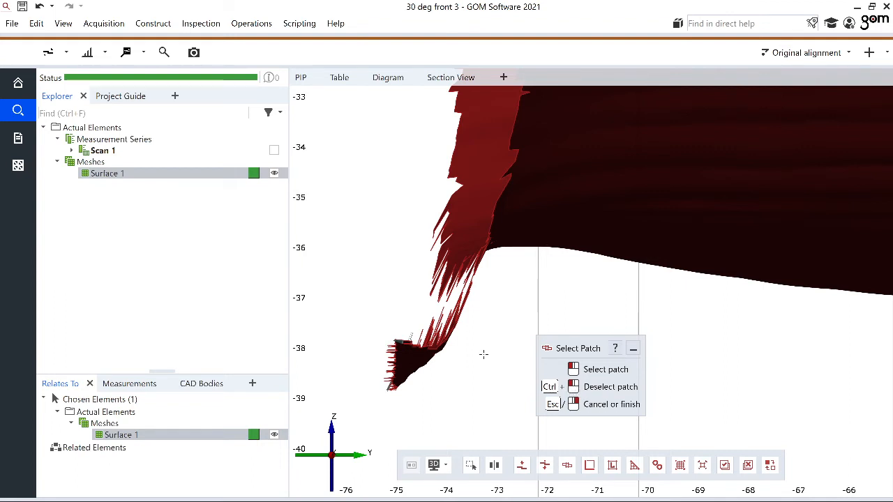
left_click(423, 354)
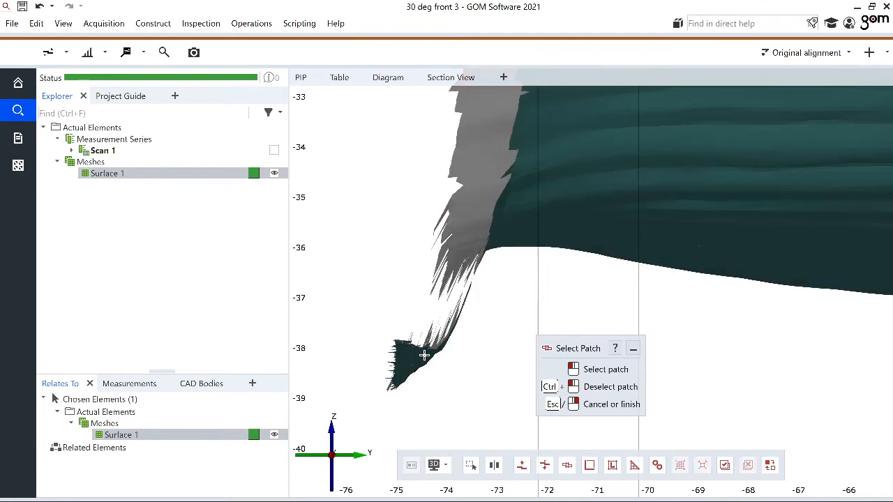
scroll(442, 336, "up", 2)
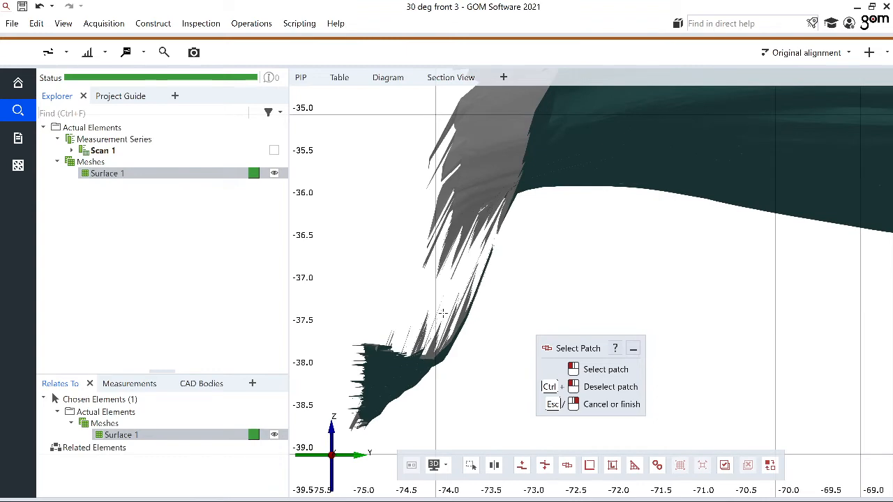
scroll(491, 277, "up", 3)
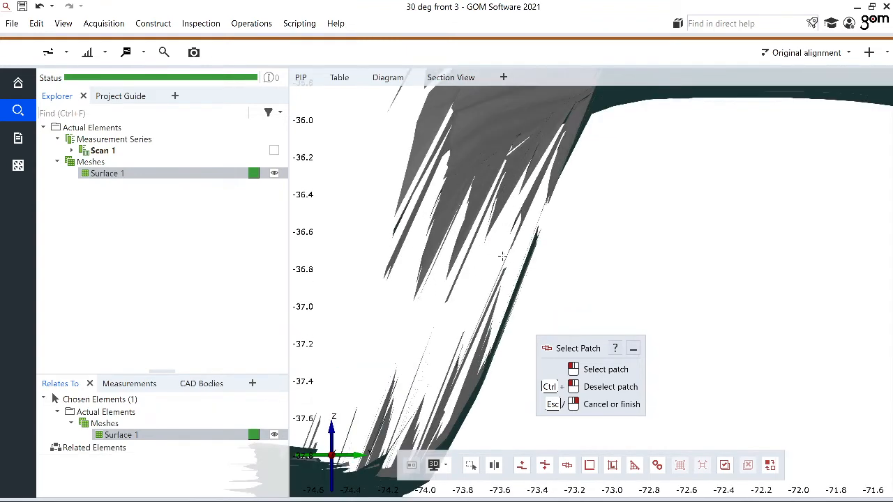
Step: Examine the leftover fragment and jagged strip at the lower end of the side wall, and end the patch selection
scroll(502, 256, "down", 3)
scroll(502, 256, "down", 3)
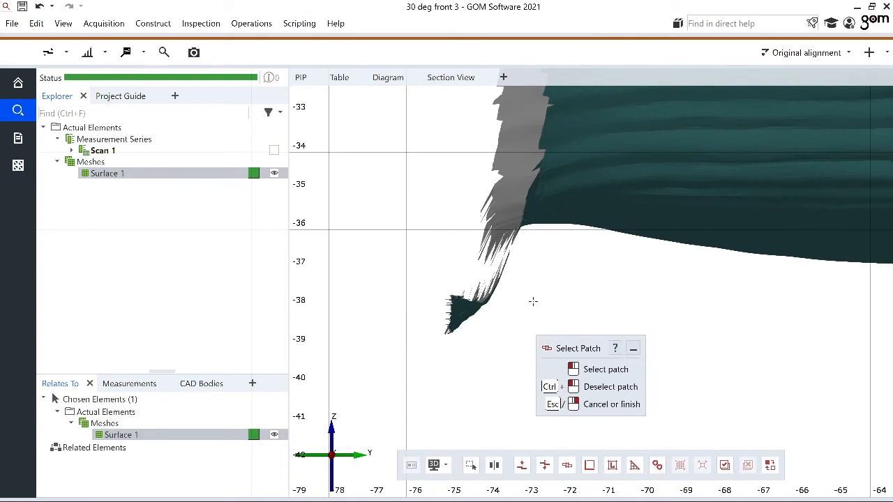
scroll(518, 296, "down", 1)
scroll(518, 296, "down", 2)
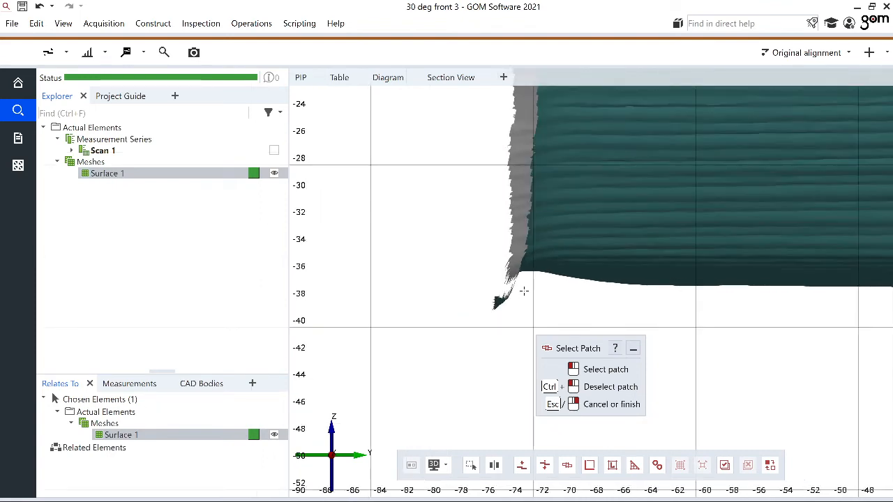
scroll(521, 291, "up", 4)
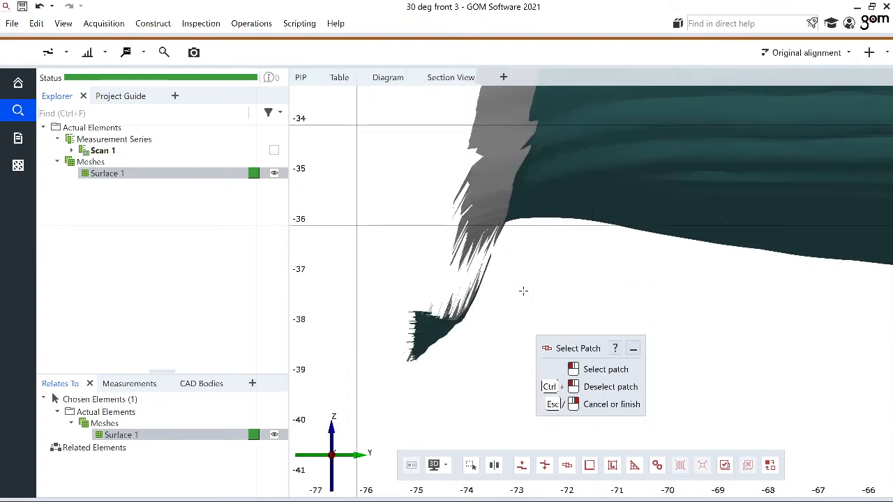
scroll(523, 291, "down", 2)
scroll(516, 292, "down", 5)
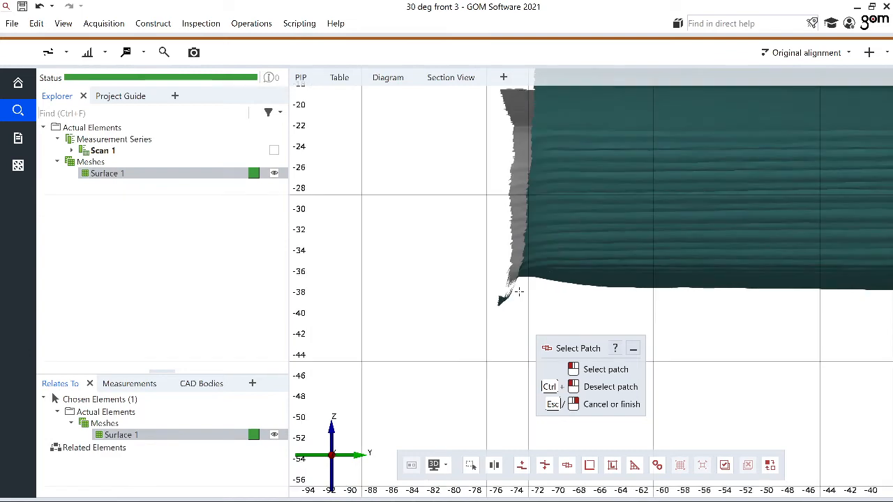
scroll(530, 293, "up", 2)
scroll(511, 294, "up", 3)
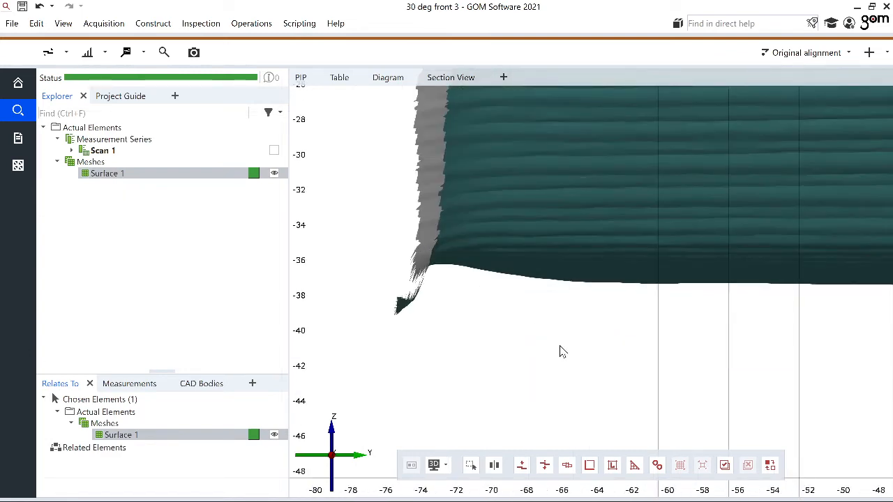
Step: Examine the whole mesh from above, including the jagged edge at negative Y and the stray strip with the hole at positive Y
left_click_drag(560, 351, 546, 192)
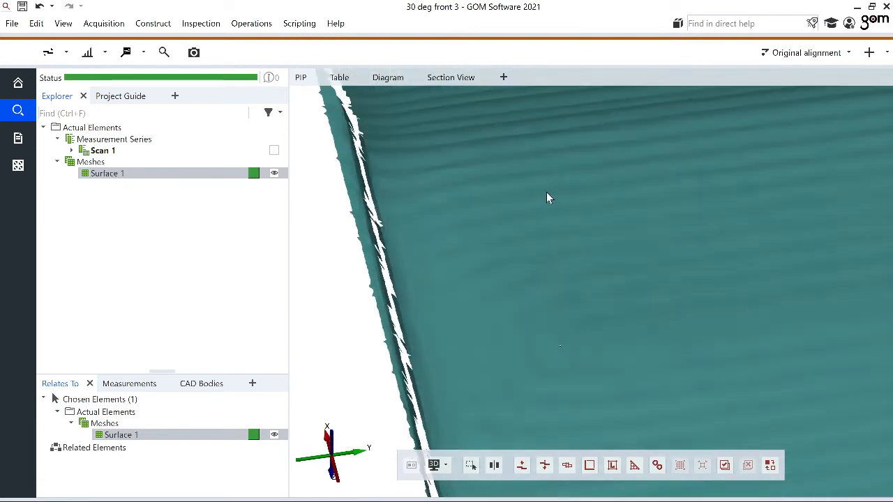
scroll(487, 229, "down", 2)
scroll(518, 237, "up", 2)
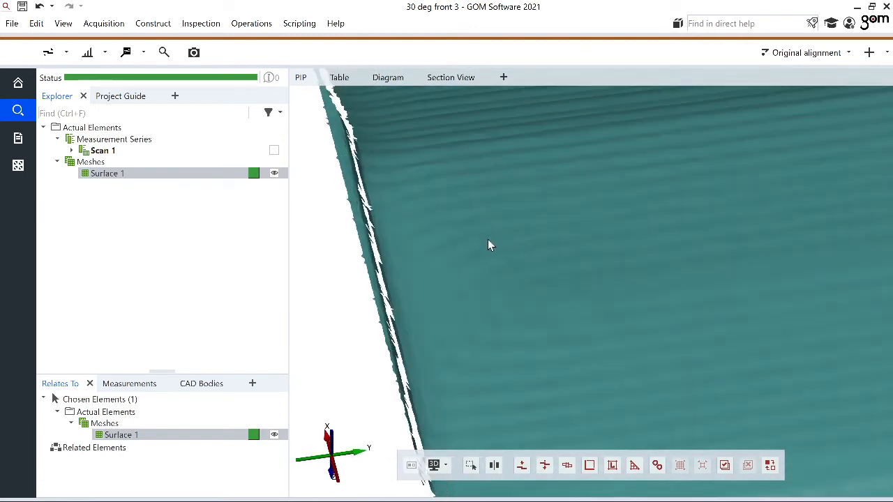
scroll(486, 239, "down", 3)
right_click_drag(486, 240, 419, 235)
scroll(413, 238, "down", 5)
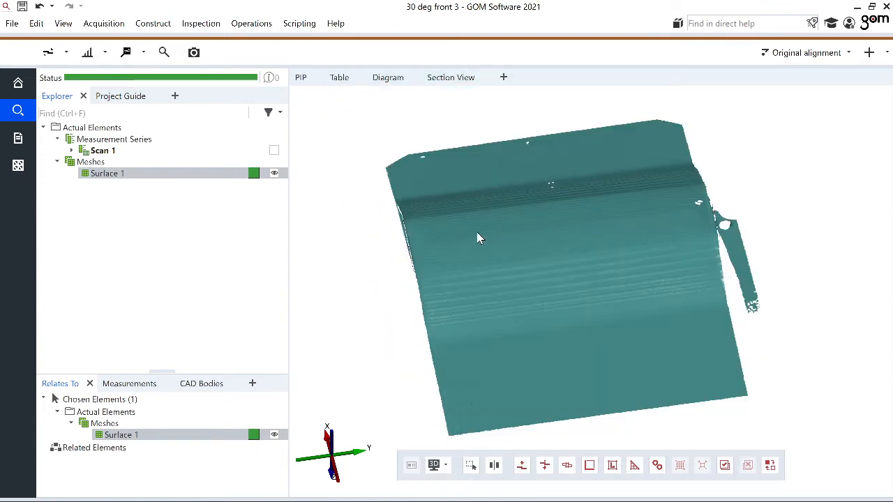
scroll(644, 249, "up", 4)
scroll(644, 245, "down", 3)
scroll(729, 257, "up", 5)
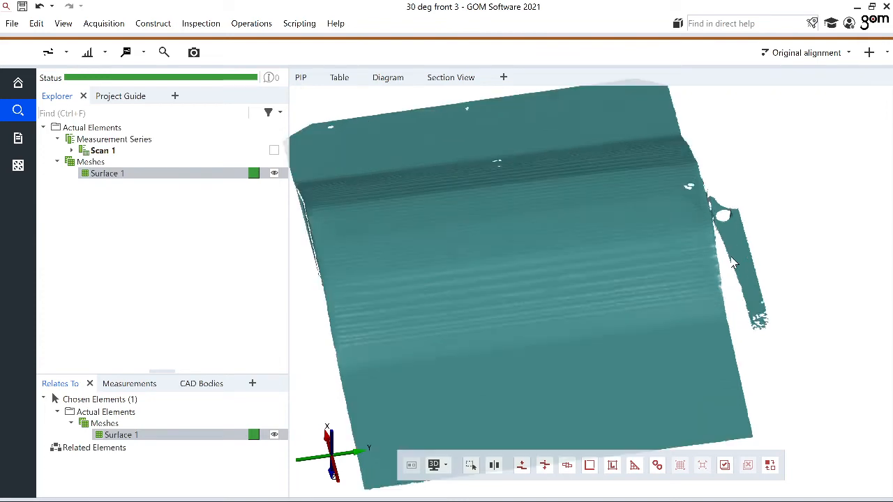
scroll(729, 254, "down", 2)
scroll(703, 150, "up", 4)
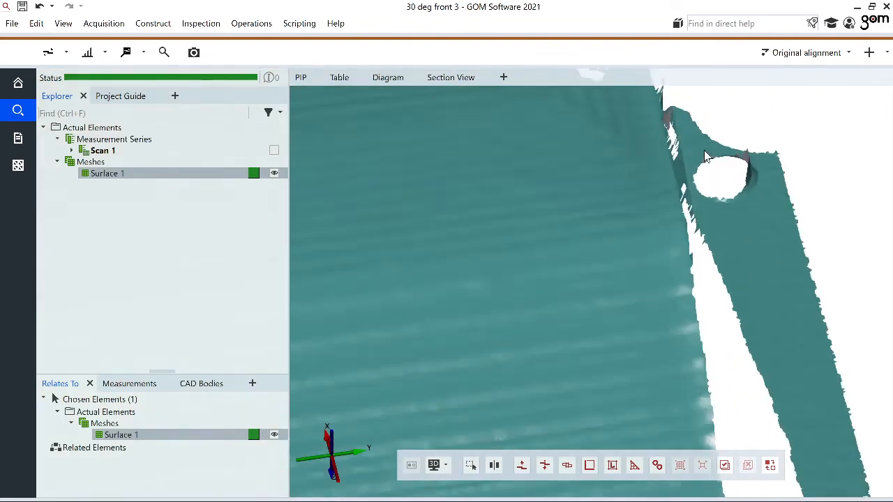
scroll(704, 150, "down", 4)
scroll(704, 150, "down", 3)
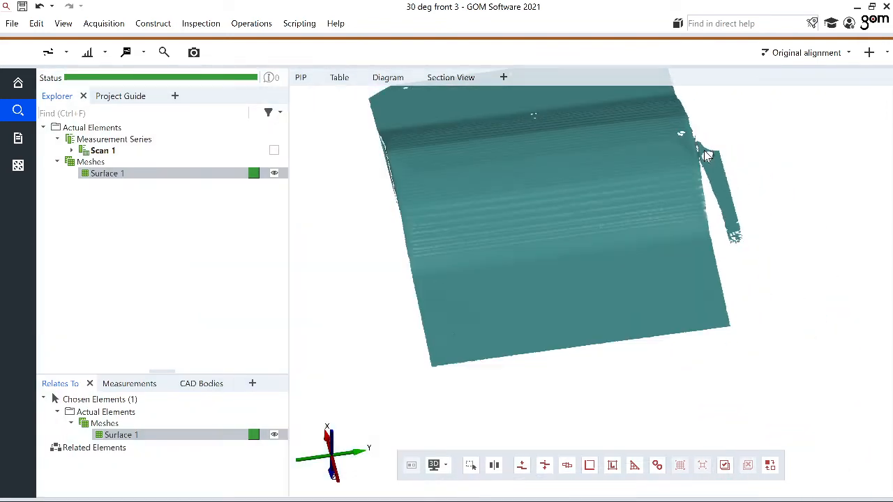
scroll(704, 152, "up", 1)
scroll(705, 155, "down", 1)
scroll(706, 155, "up", 1)
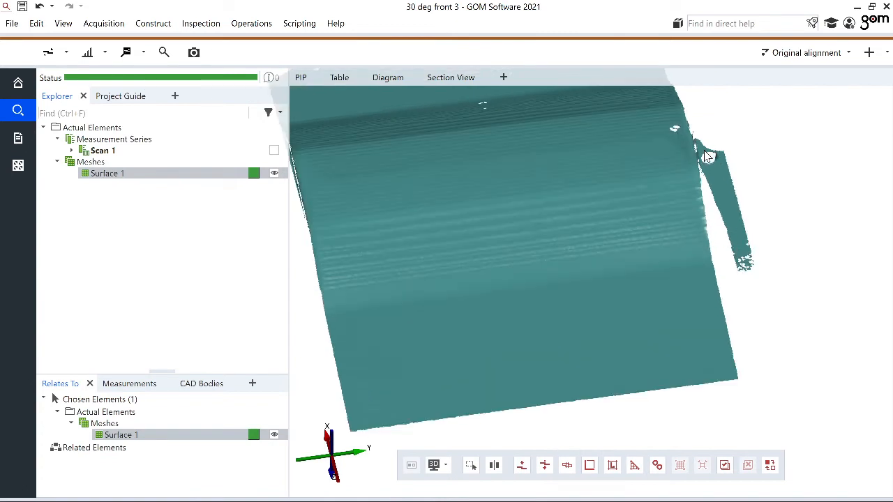
scroll(706, 155, "down", 1)
Step: Set the standard view along the Z axis and check how the mesh's long edges lie relative to the grid
left_click(63, 23)
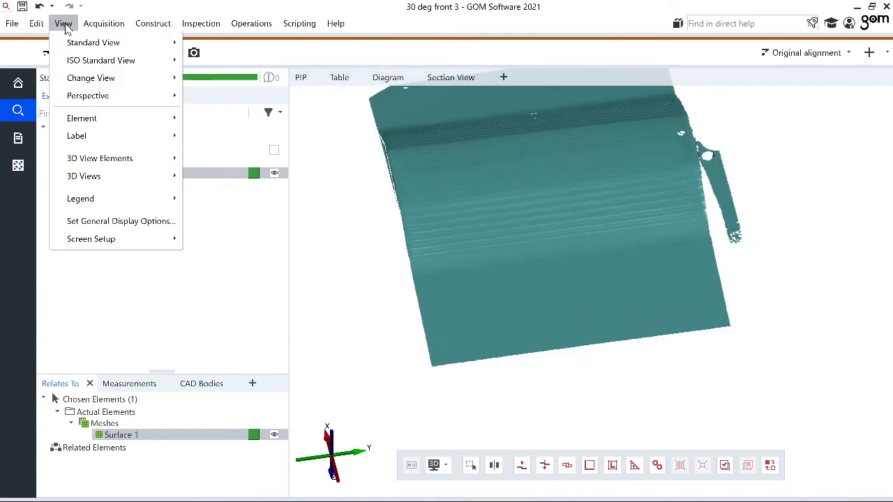
mouse_move(76, 41)
left_click(206, 113)
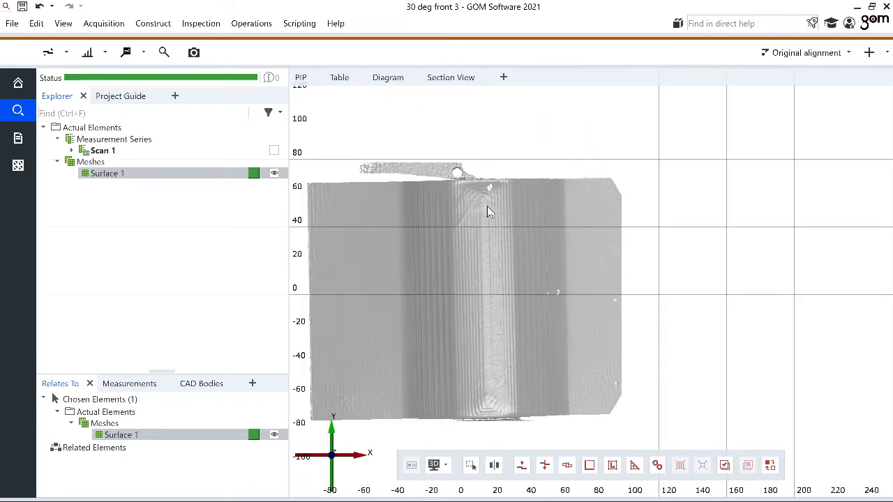
scroll(486, 206, "down", 3)
scroll(516, 285, "up", 2)
scroll(665, 322, "up", 2)
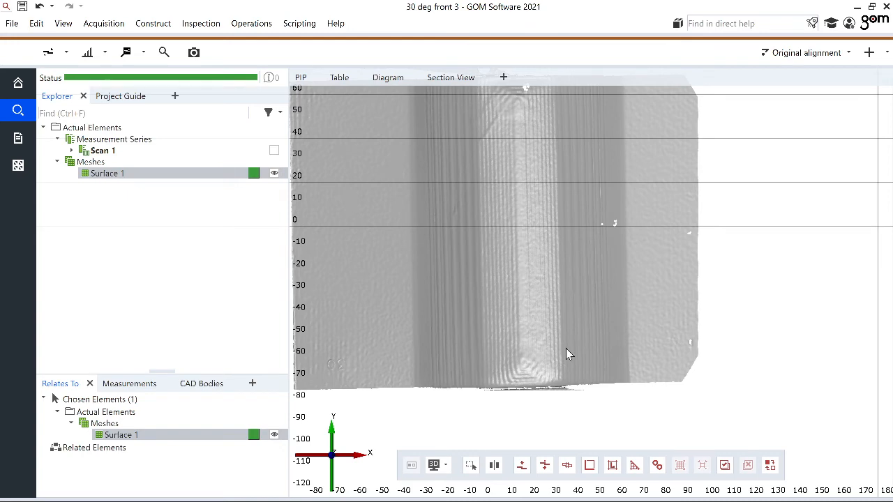
scroll(544, 356, "down", 2)
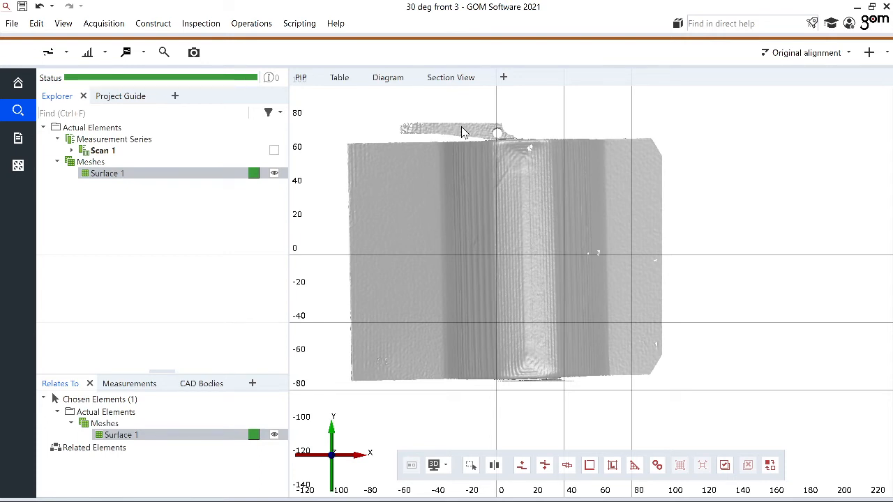
Step: Create a manual Set Matrix alignment in the global coordinate system, rotating the mesh 1° about the Z axis
left_click(259, 26)
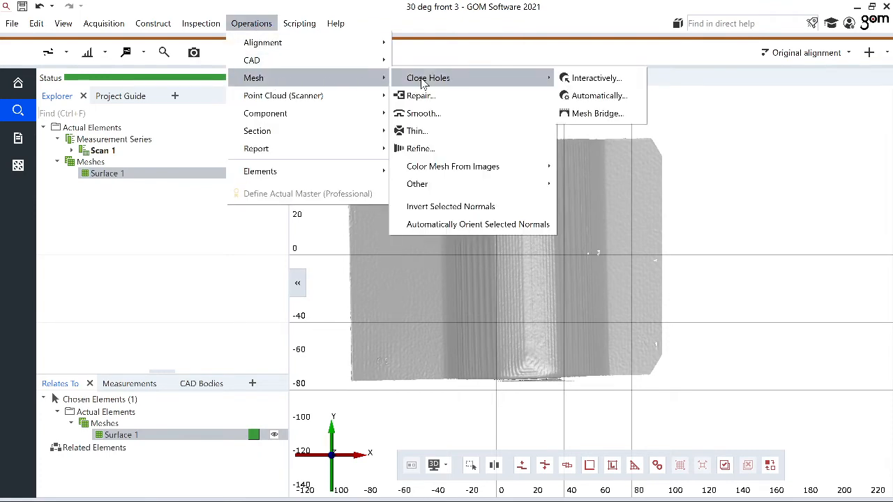
mouse_move(326, 101)
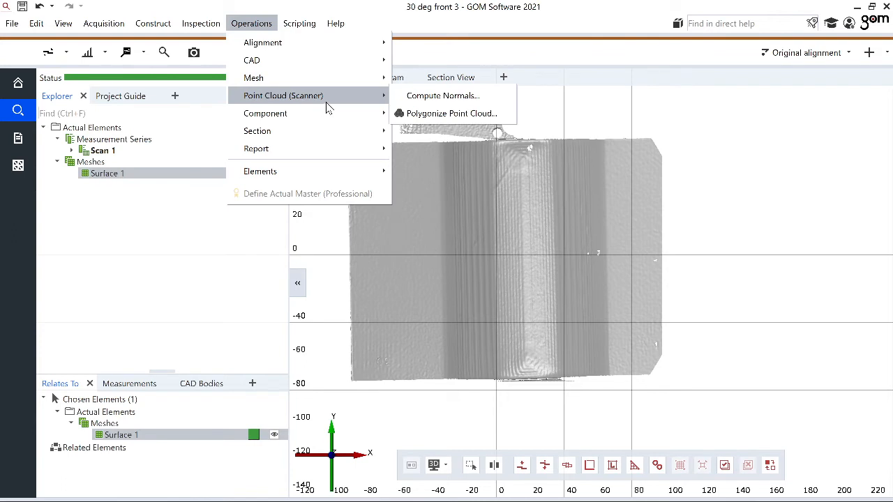
mouse_move(333, 79)
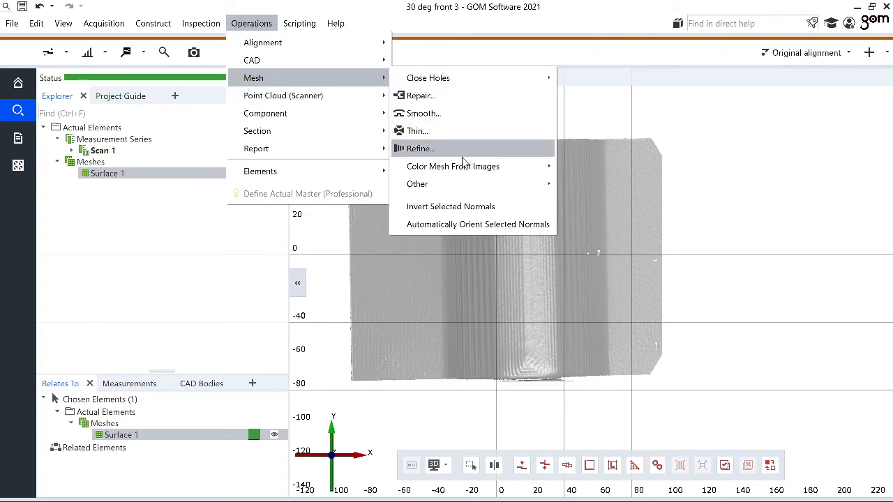
mouse_move(457, 184)
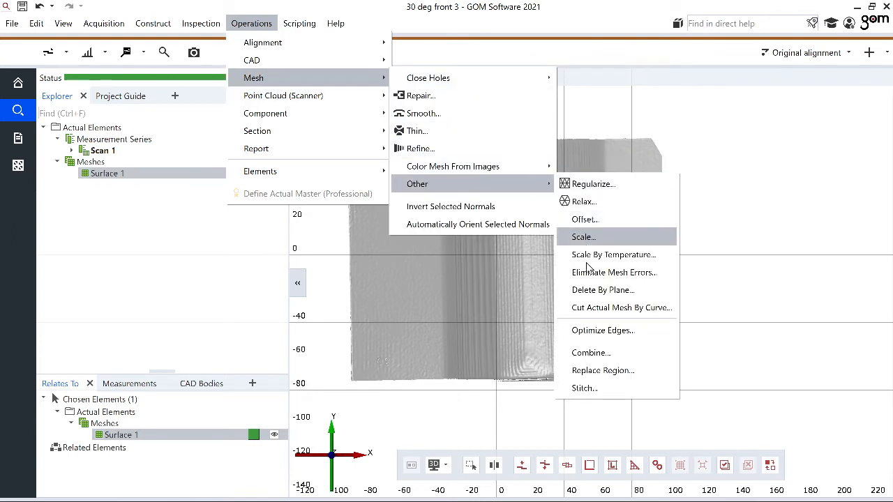
mouse_move(344, 114)
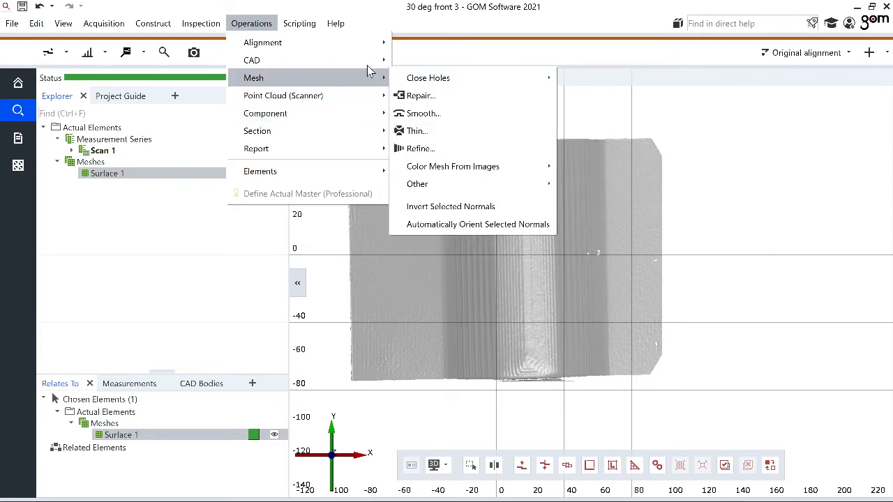
mouse_move(374, 44)
mouse_move(447, 78)
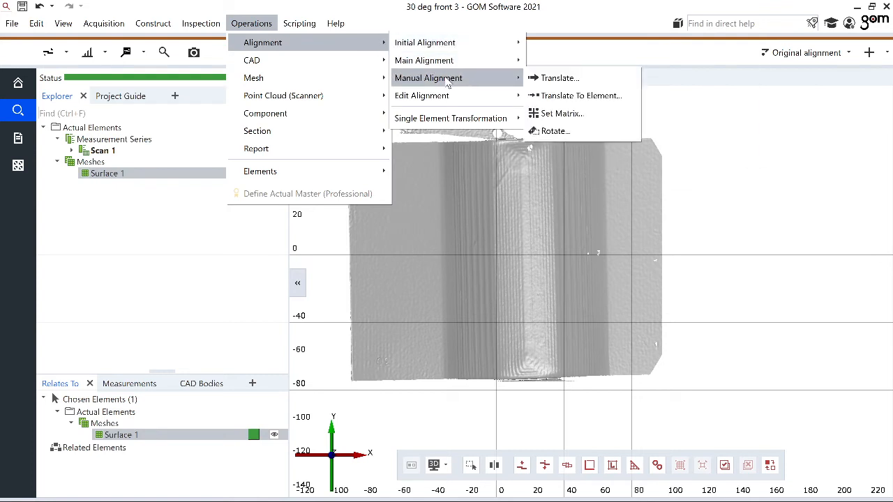
left_click(558, 114)
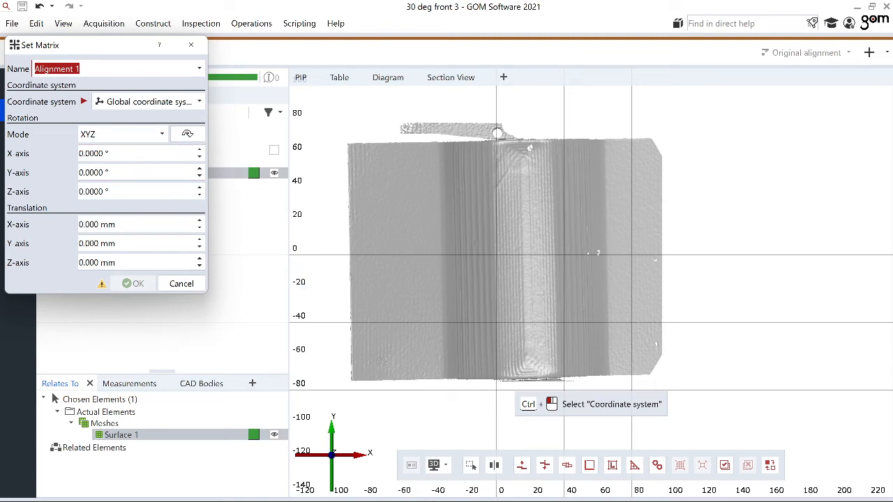
left_click(199, 189)
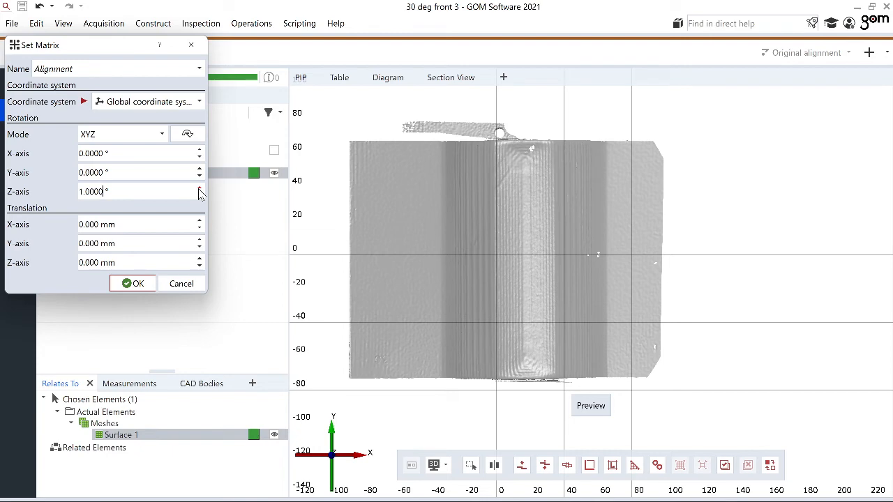
left_click(135, 283)
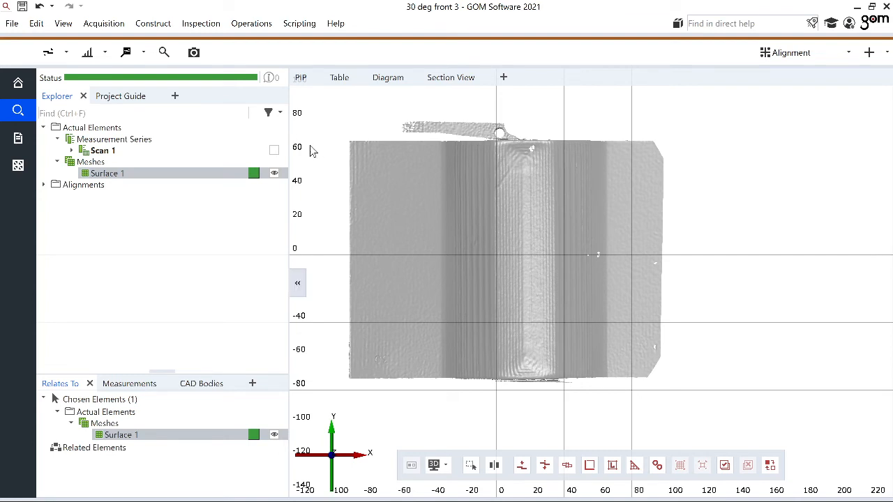
Step: Start a Select Above Plane selection with Plane Y as the reference plane
left_click(34, 26)
mouse_move(70, 251)
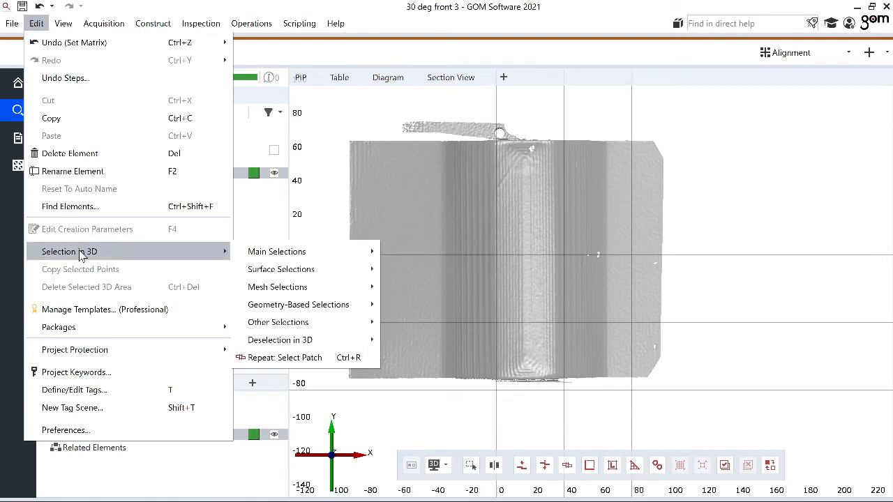
mouse_move(279, 271)
mouse_move(278, 286)
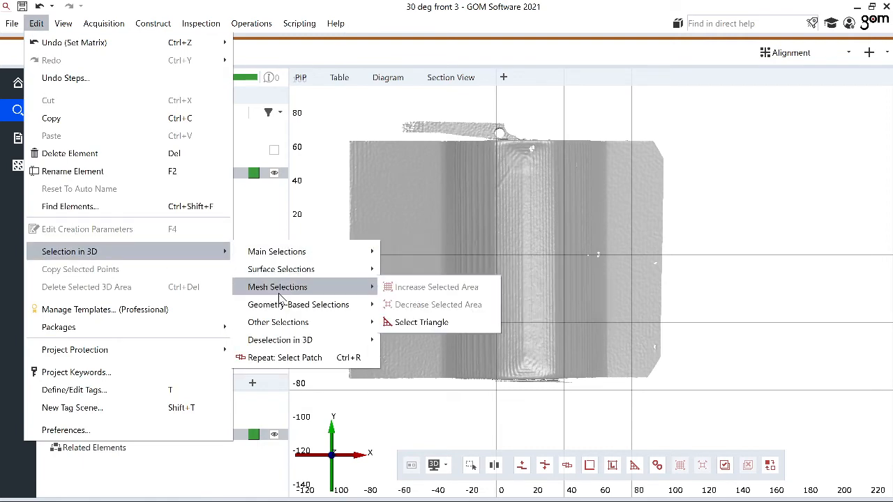
mouse_move(337, 327)
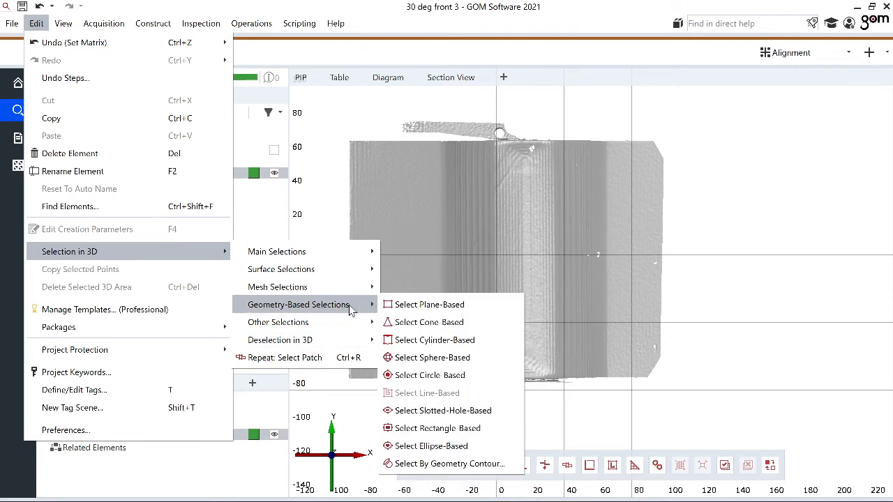
mouse_move(349, 297)
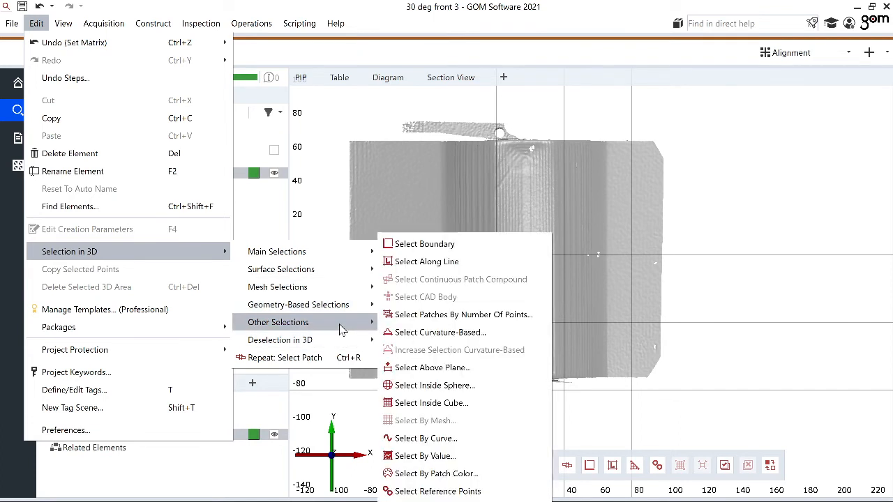
left_click(427, 368)
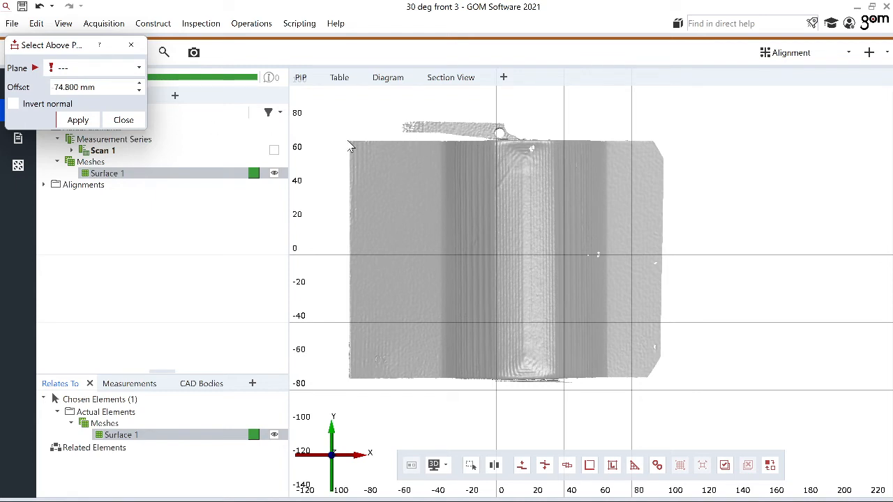
left_click(68, 75)
left_click(78, 102)
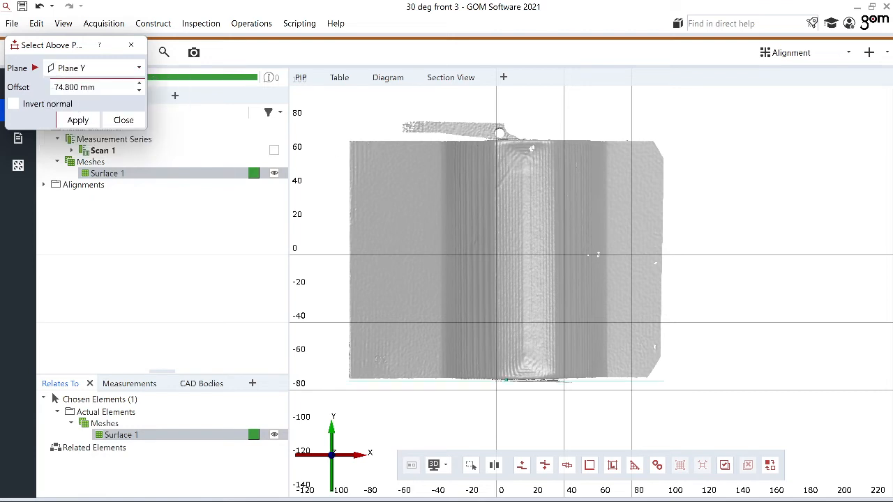
Step: Try plane offsets of 65 and 67.5 mm against the mesh's positive Y edge, and set the offset to 67.8 mm
double_click(70, 87)
type("65")
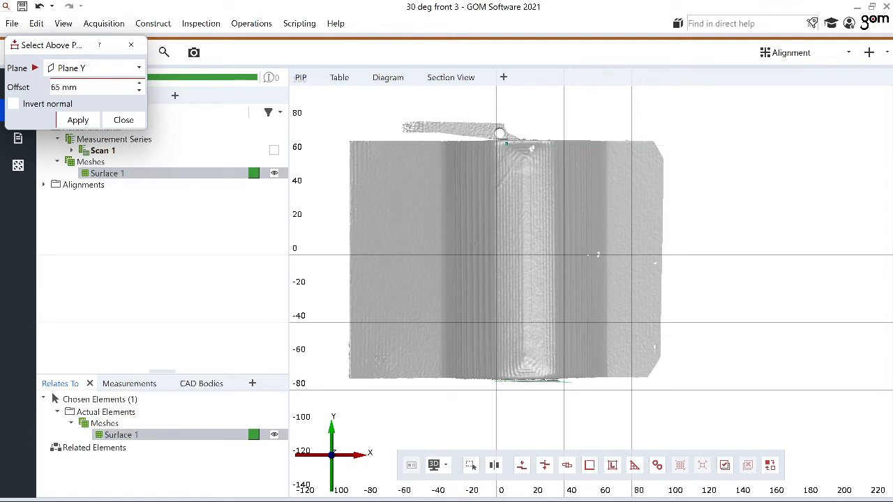
key("BackSpace")
key("BackSpace")
type("67.5")
scroll(372, 127, "up", 4)
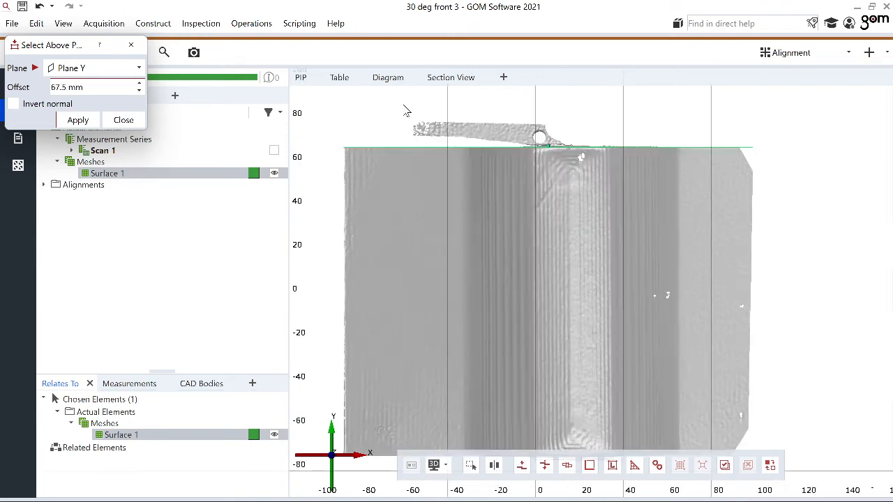
scroll(450, 126, "up", 1)
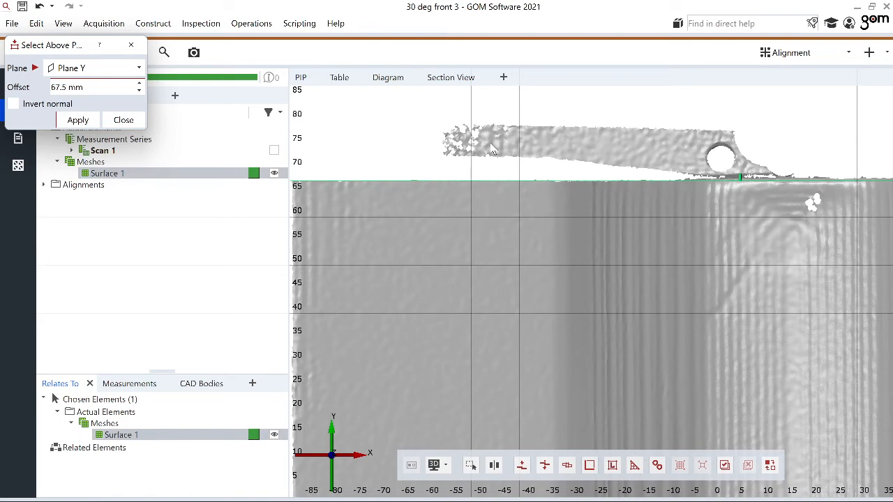
key("BackSpace")
type("8")
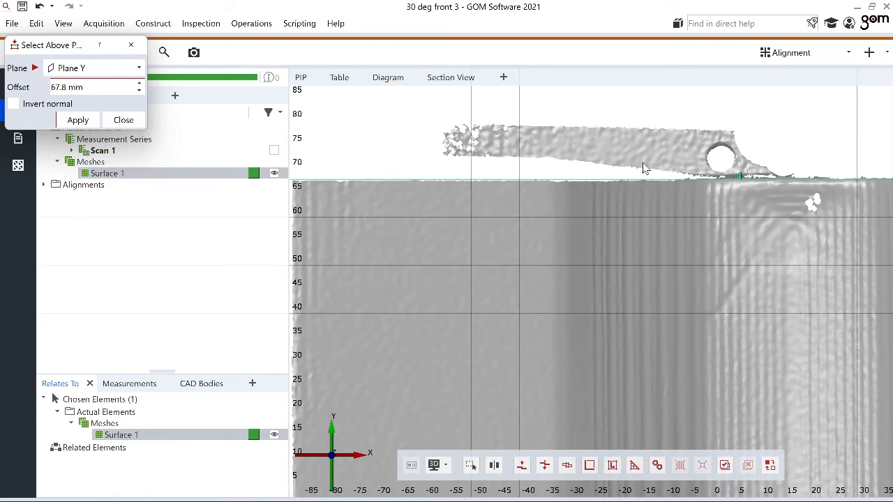
Step: Try a plane offset of 67.9 mm against the mesh's positive Y edge, and set the offset to 68.1 mm
scroll(778, 133, "up", 3)
scroll(689, 218, "up", 2)
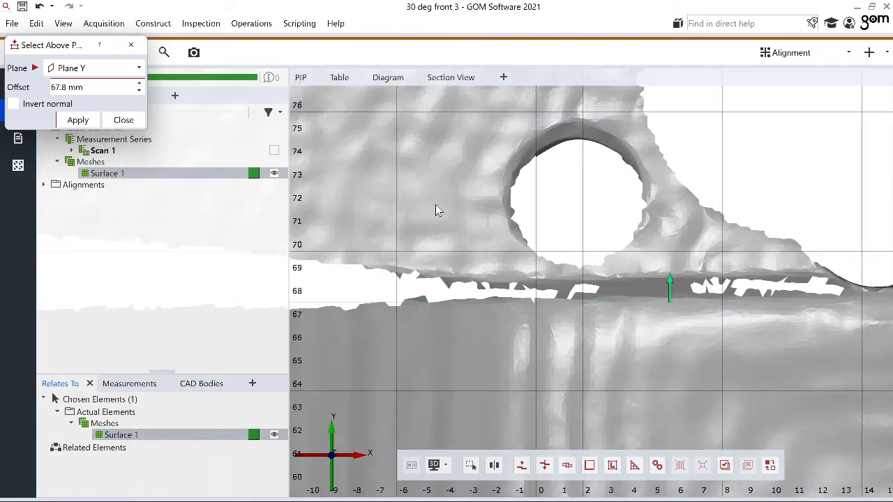
key("BackSpace")
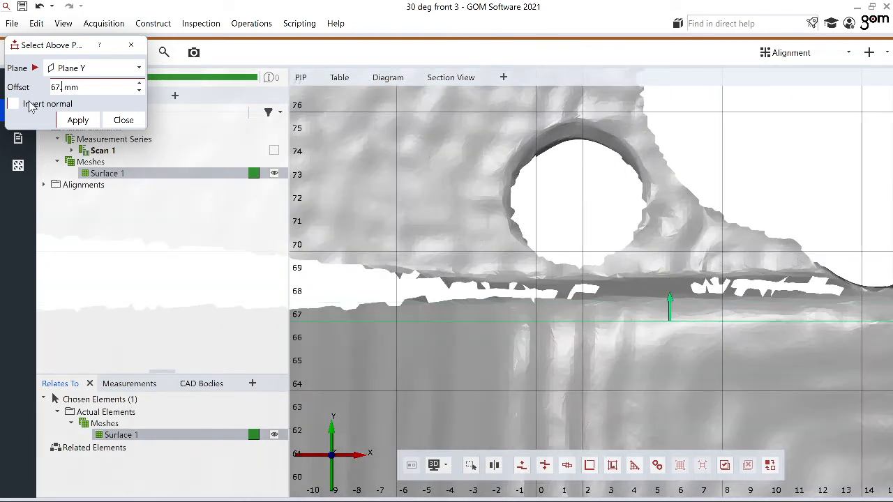
type("9")
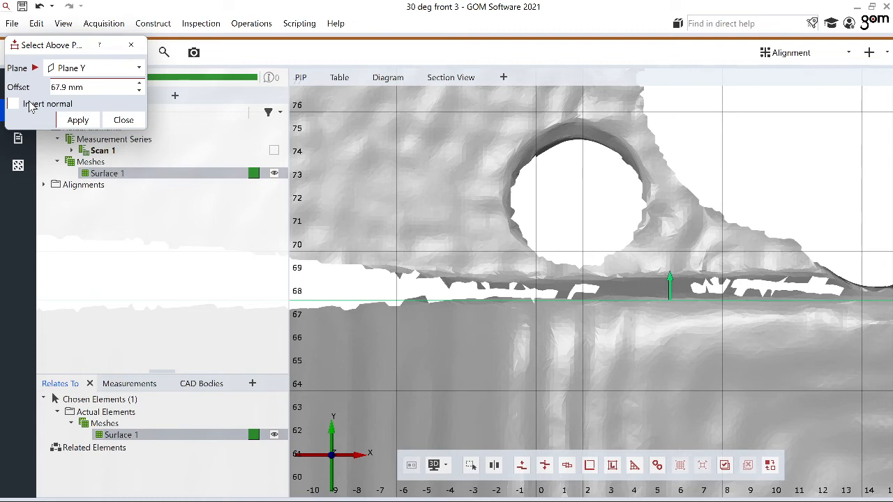
key("BackSpace")
key("BackSpace")
key("BackSpace")
type("8.1")
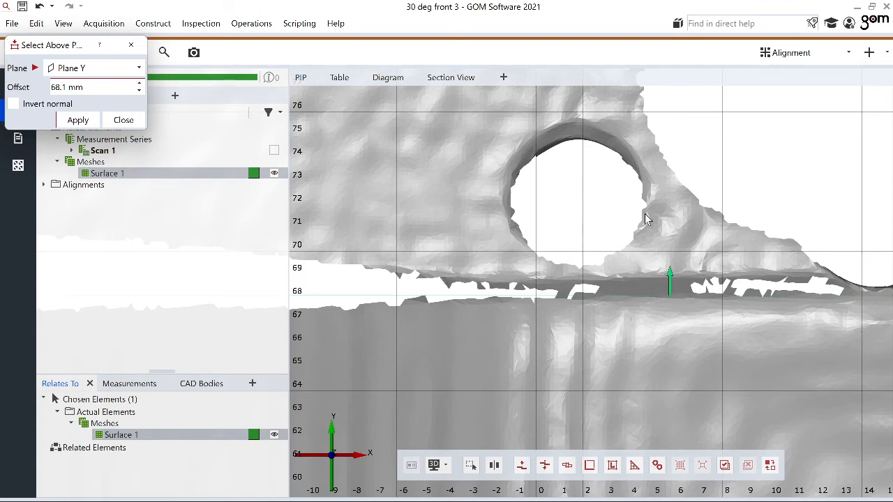
Step: Check the plane along the positive Y edge, apply the above-plane selection, and delete the selected 3D area
scroll(647, 219, "down", 3)
scroll(648, 219, "down", 5)
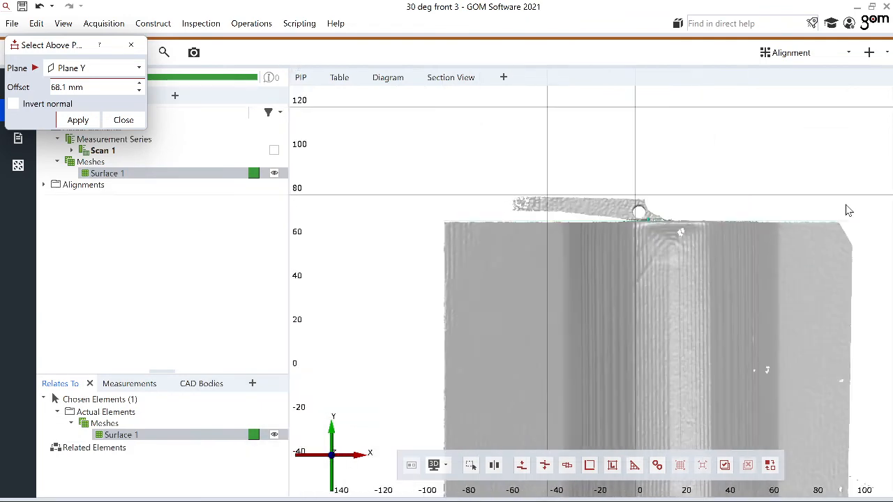
scroll(823, 213, "up", 4)
scroll(772, 221, "down", 4)
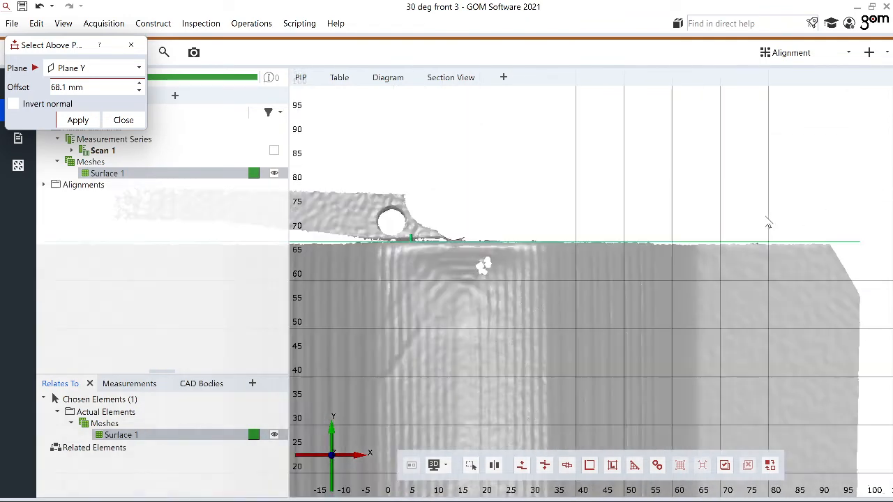
scroll(517, 214, "down", 3)
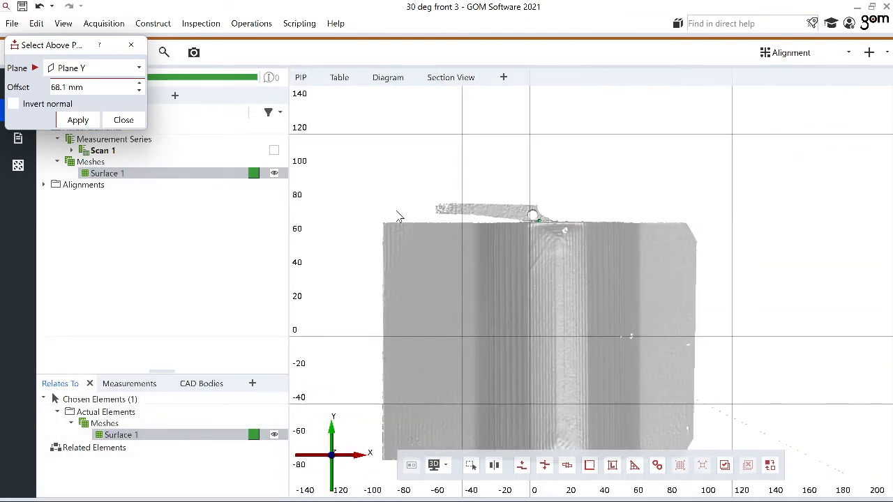
left_click(78, 121)
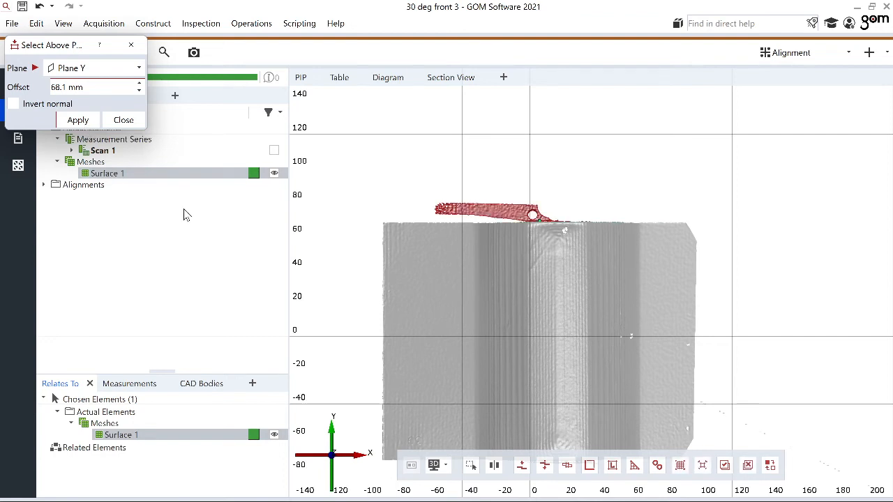
left_click(115, 124)
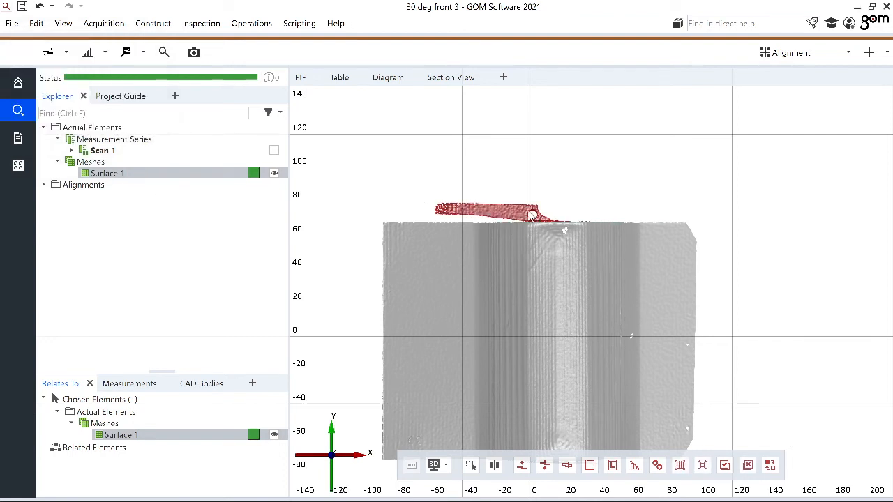
left_click(36, 24)
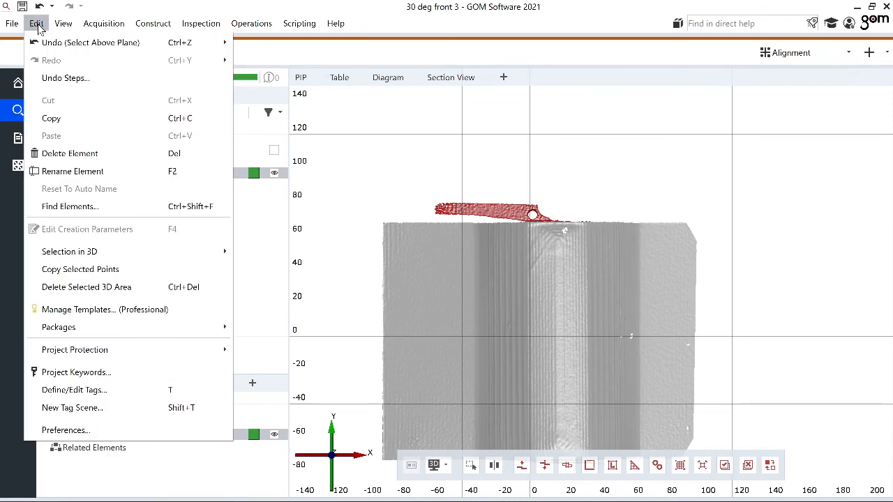
left_click(78, 293)
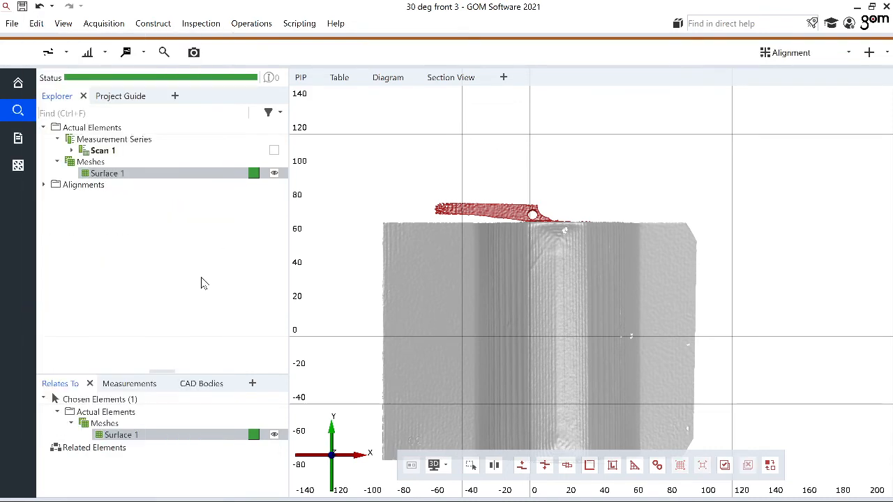
Step: Start a new Select Above Plane selection for the mesh's negative Y edge with Plane Y as the reference plane
scroll(551, 321, "down", 5)
scroll(551, 317, "up", 5)
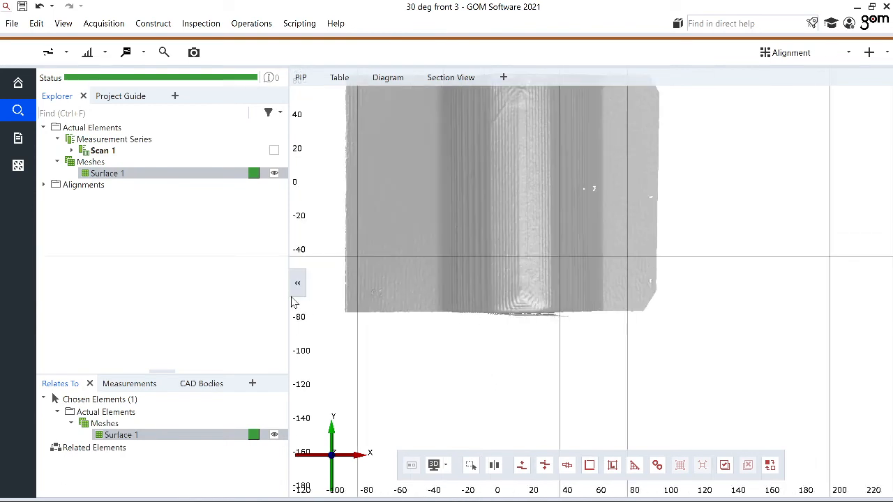
left_click(36, 24)
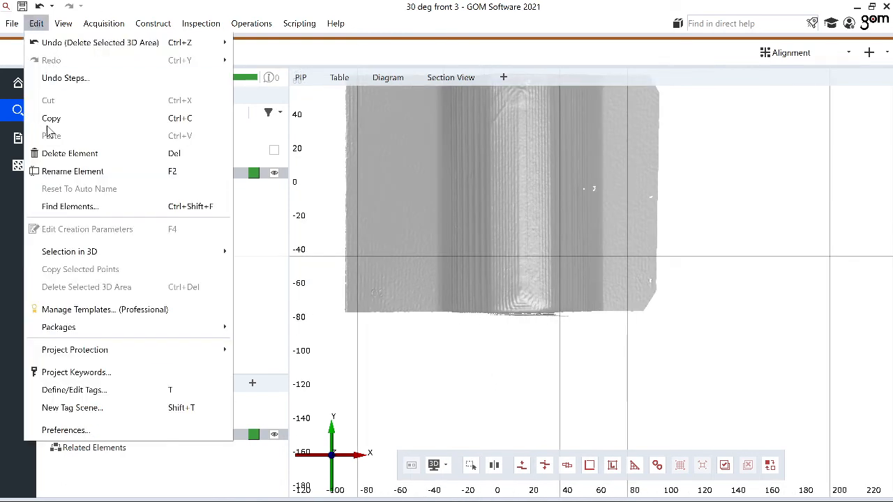
mouse_move(63, 253)
mouse_move(300, 255)
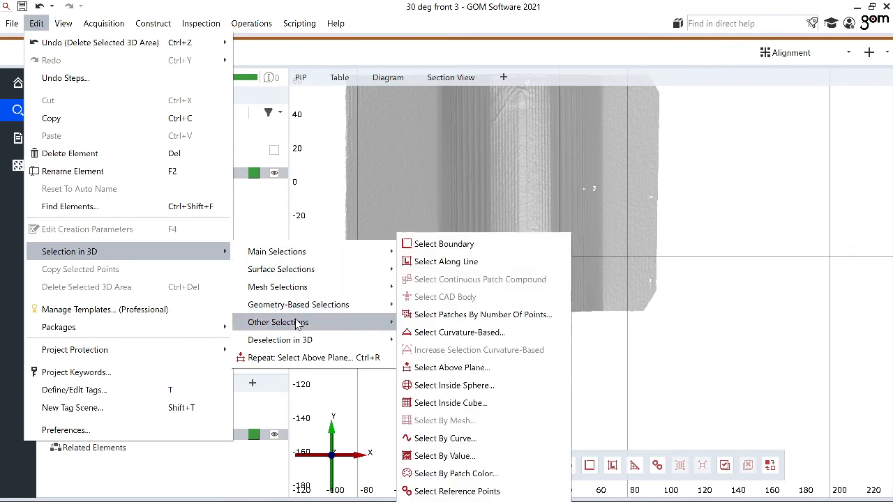
mouse_move(310, 308)
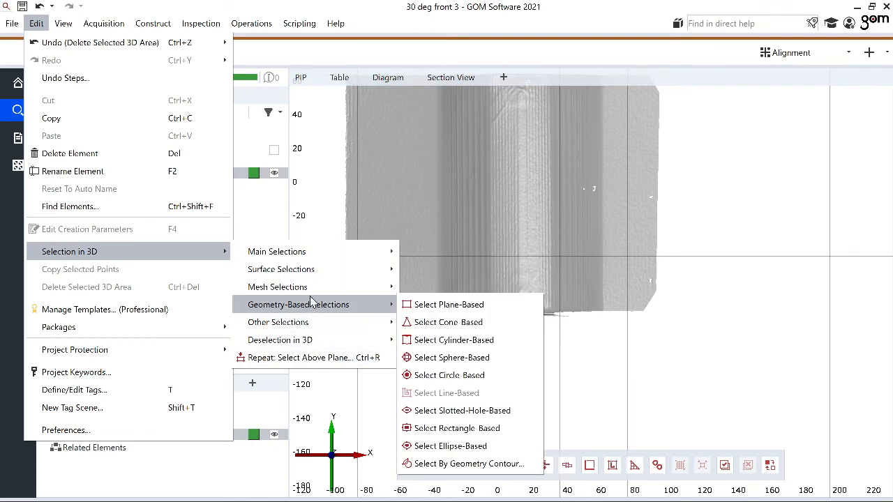
mouse_move(330, 278)
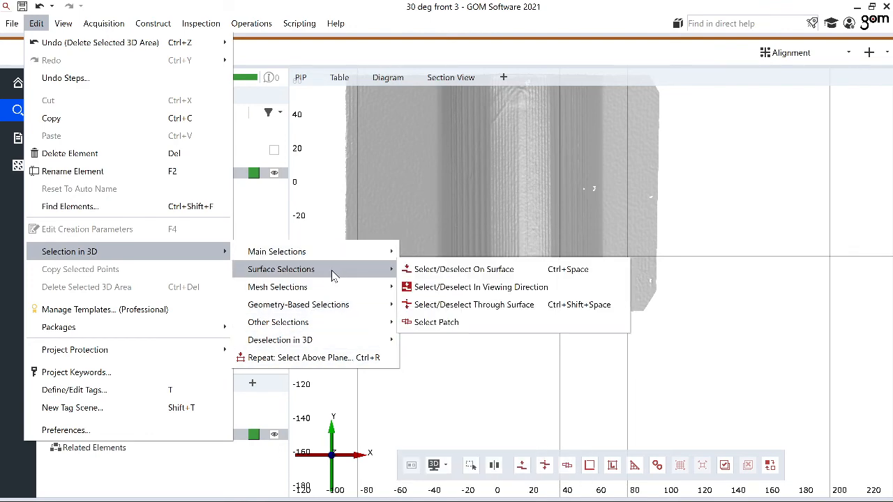
mouse_move(330, 328)
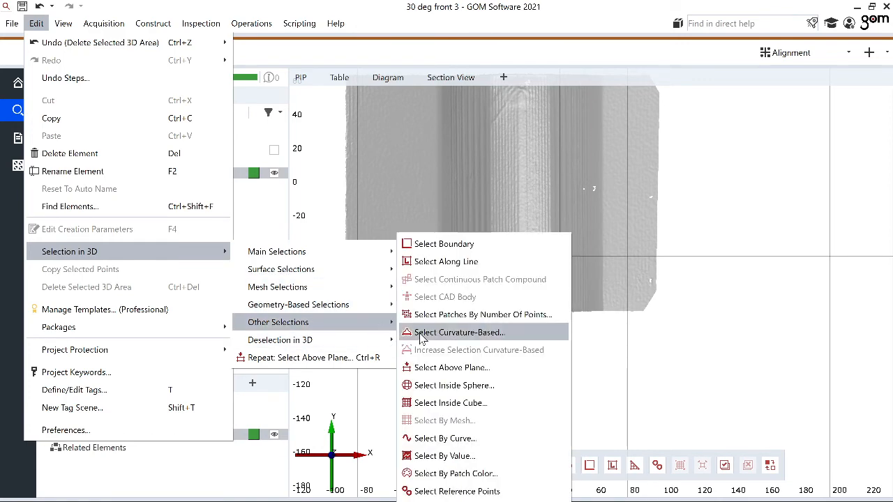
left_click(443, 370)
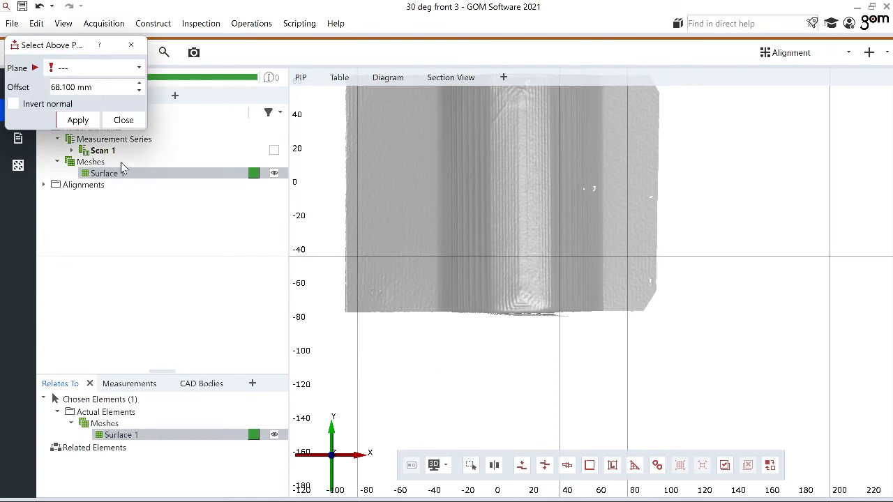
left_click(94, 68)
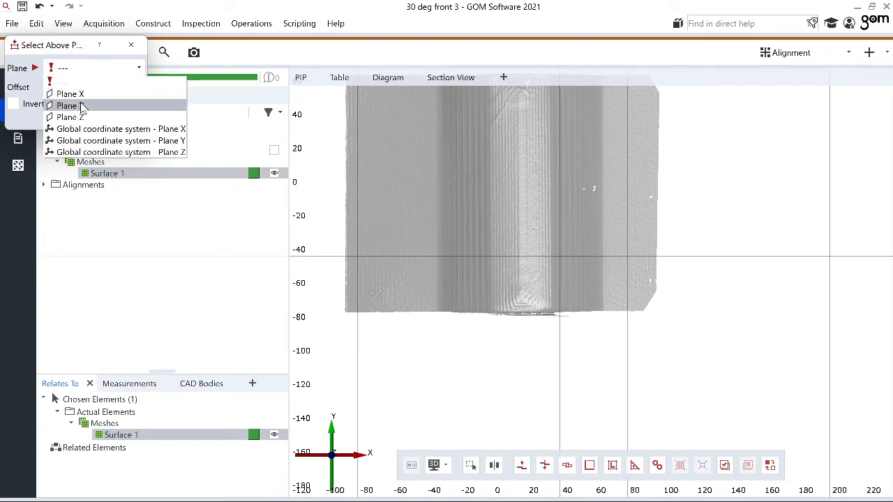
left_click(81, 106)
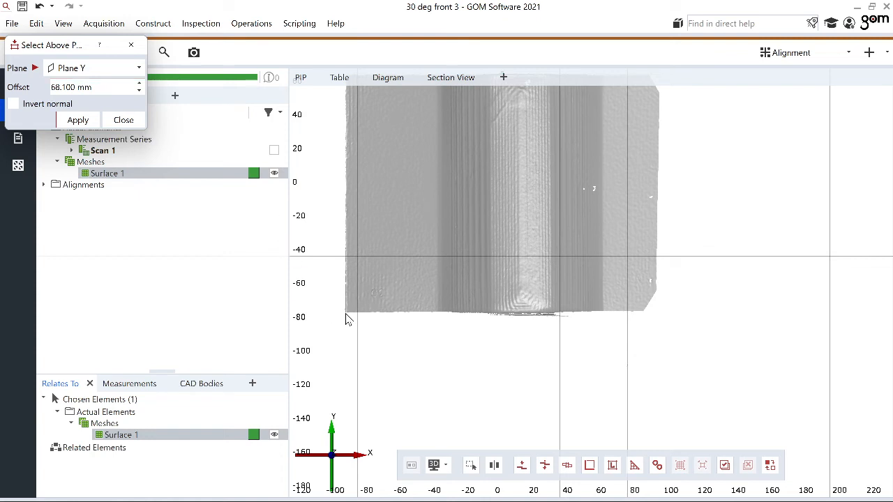
Step: Try a plane offset of -75 mm against the mesh's negative Y edge, and set the offset to -74.7 mm
triple_click(53, 87)
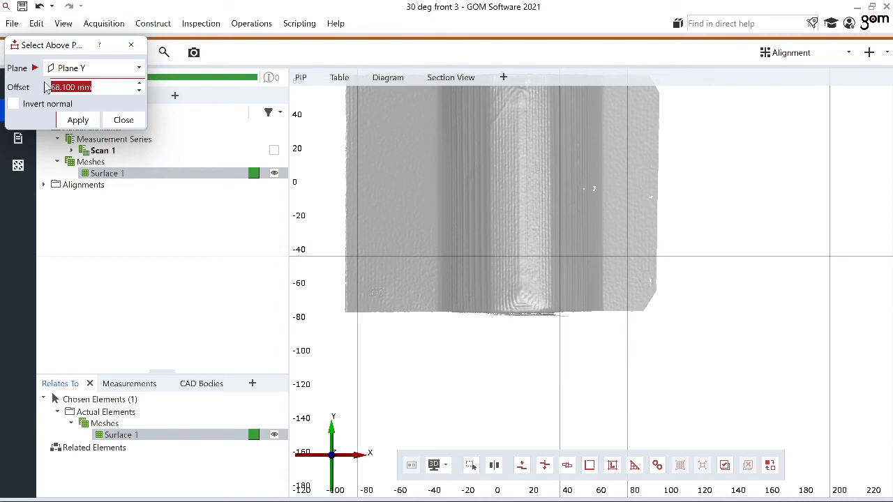
type("75")
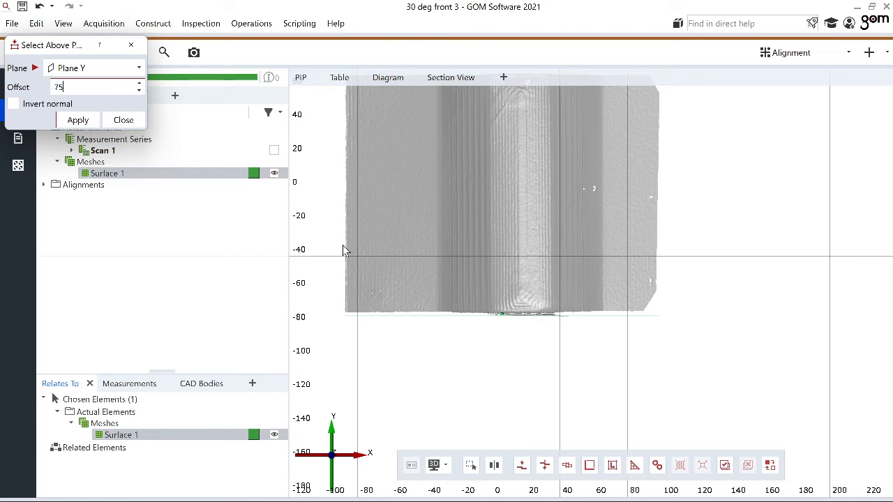
scroll(492, 302, "up", 8)
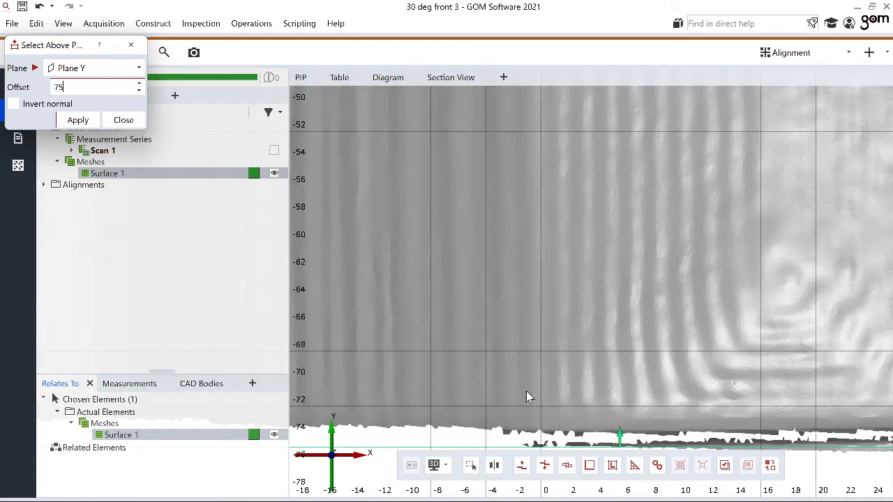
scroll(527, 394, "down", 3)
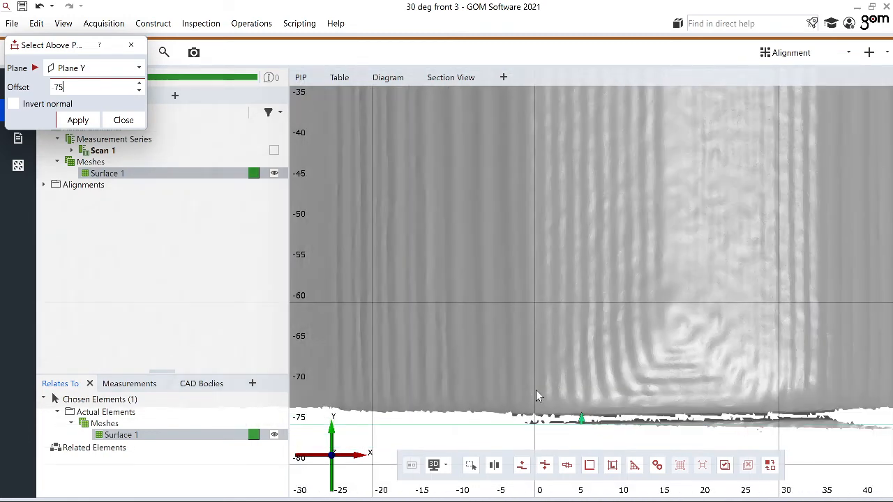
key("BackSpace")
type("4.7")
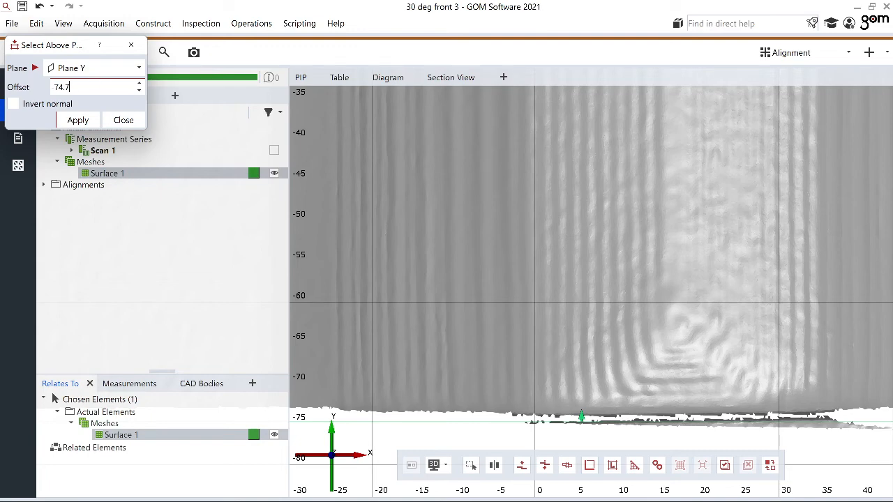
Step: Keep Plane Y as the reference, try an offset of -74.2 mm, set it to -74.1 mm, and check the plane against the negative Y edge
left_click(101, 69)
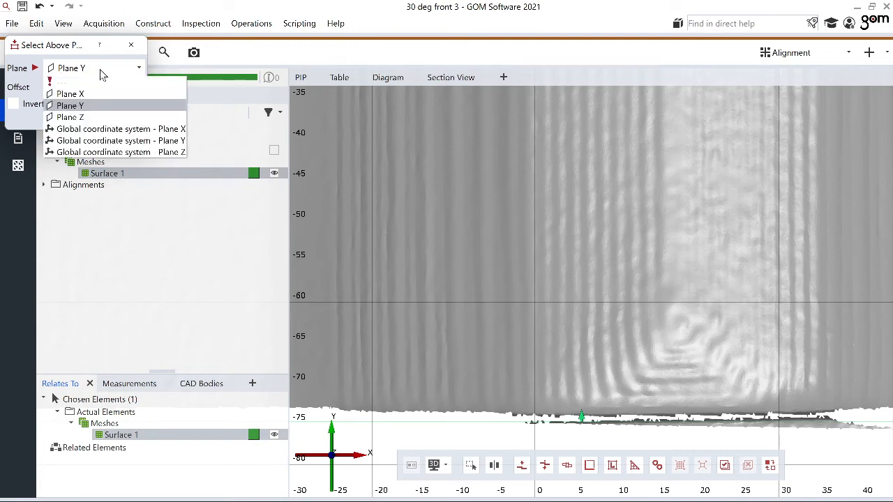
left_click(84, 105)
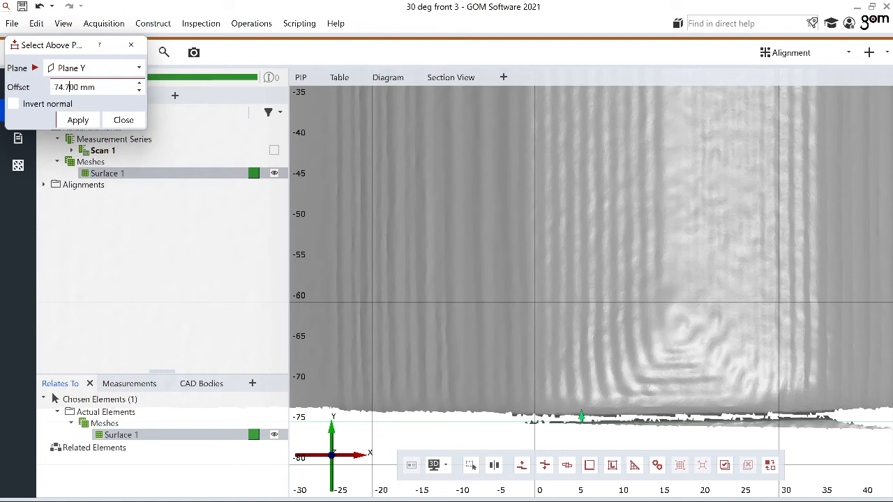
key("BackSpace")
type("2")
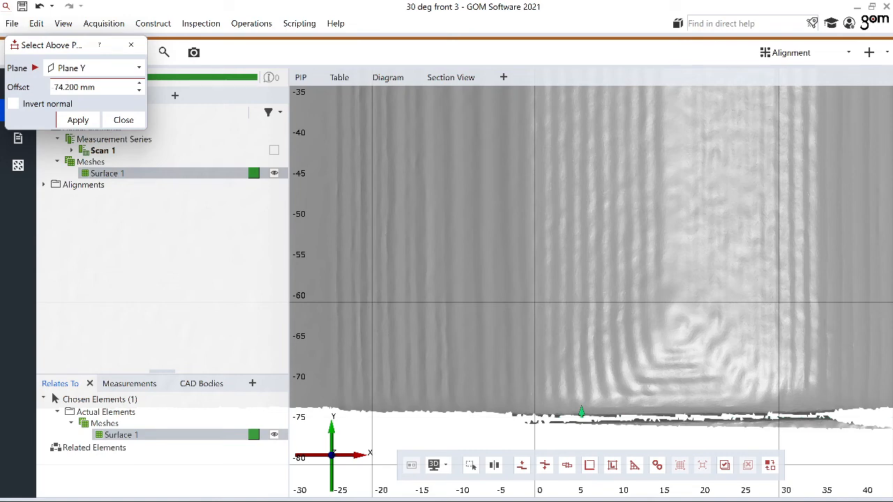
key("BackSpace")
type("1")
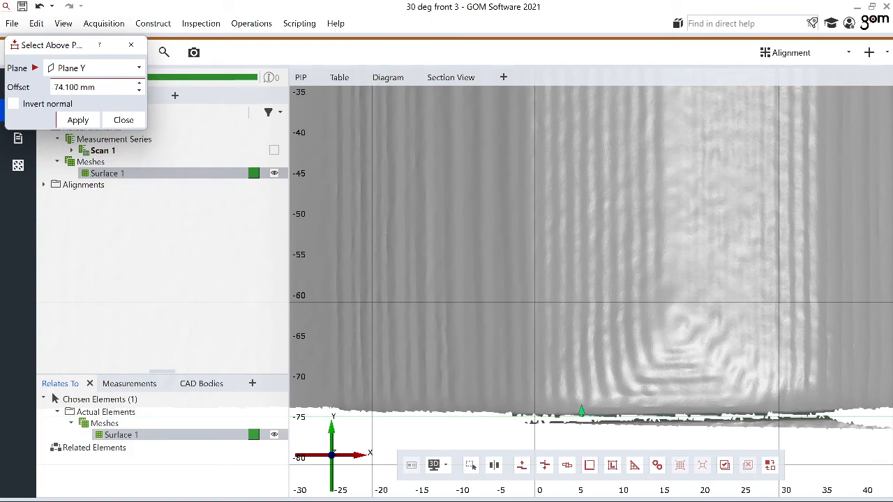
scroll(604, 393, "up", 3)
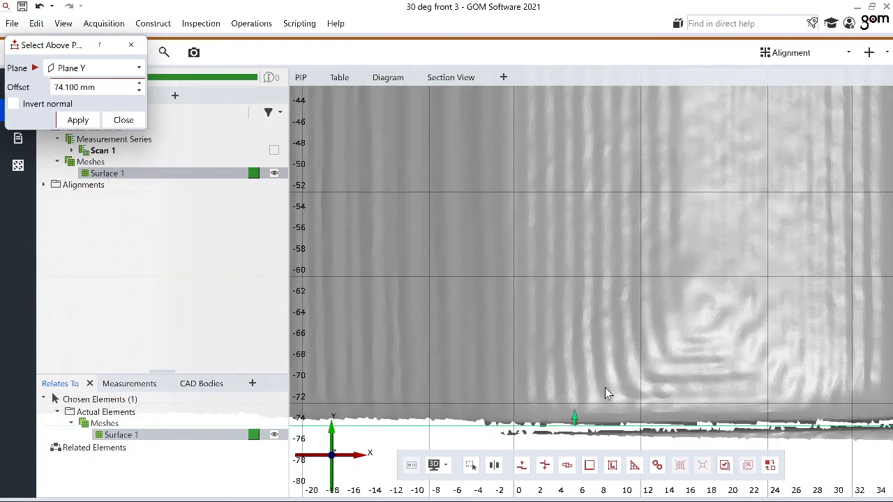
scroll(605, 393, "down", 5)
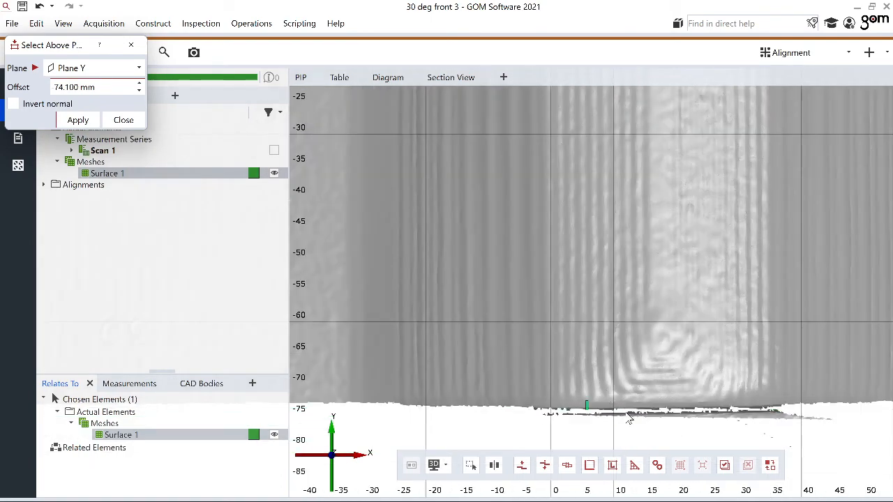
scroll(630, 422, "up", 3)
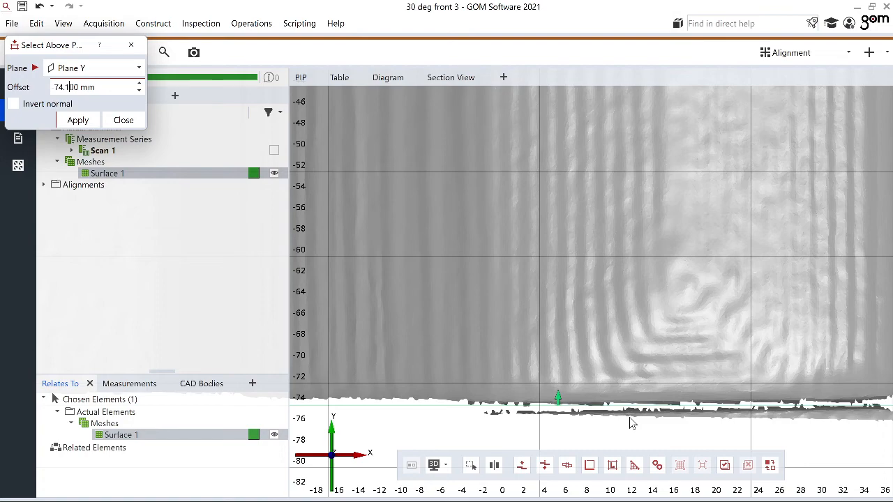
scroll(630, 422, "down", 4)
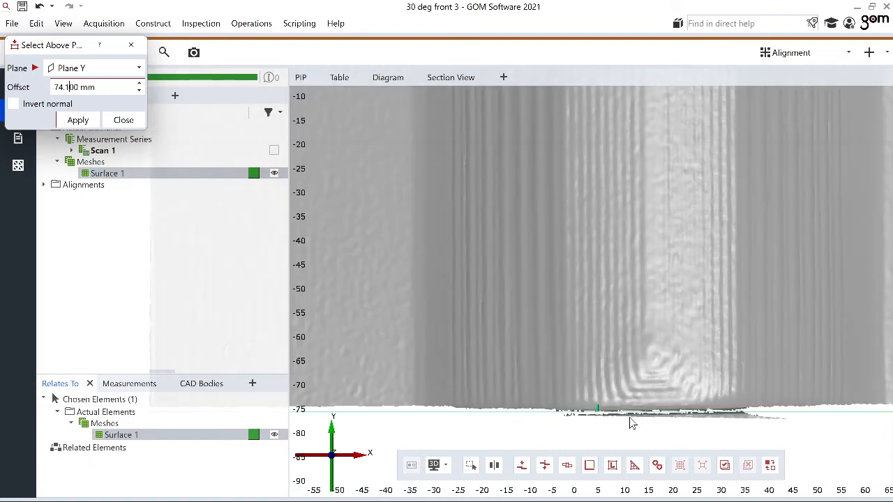
scroll(630, 422, "down", 4)
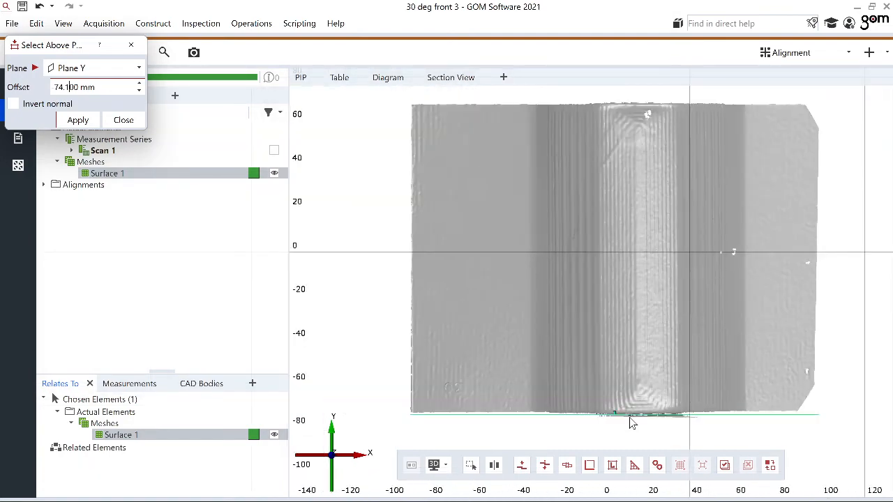
scroll(630, 422, "up", 5)
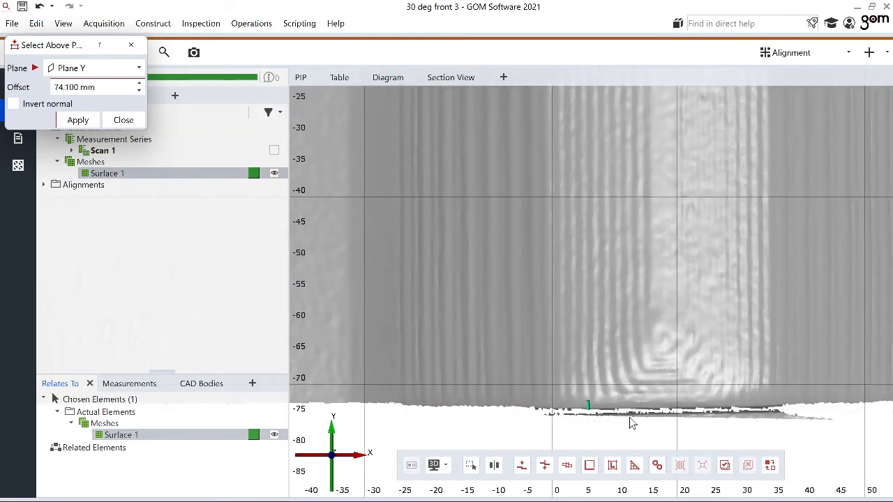
Step: Set the Plane Y offset to -74 mm, apply the above-plane selection to the mesh, and close the selection dialog
scroll(630, 422, "up", 3)
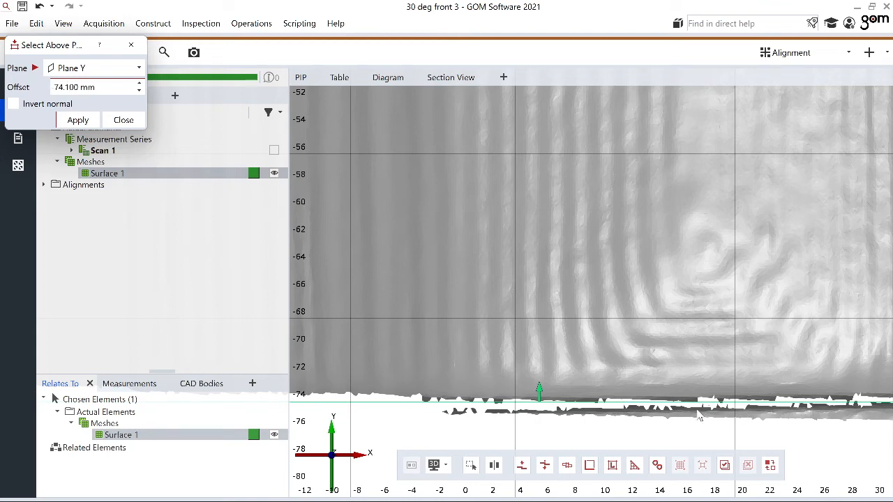
key("BackSpace")
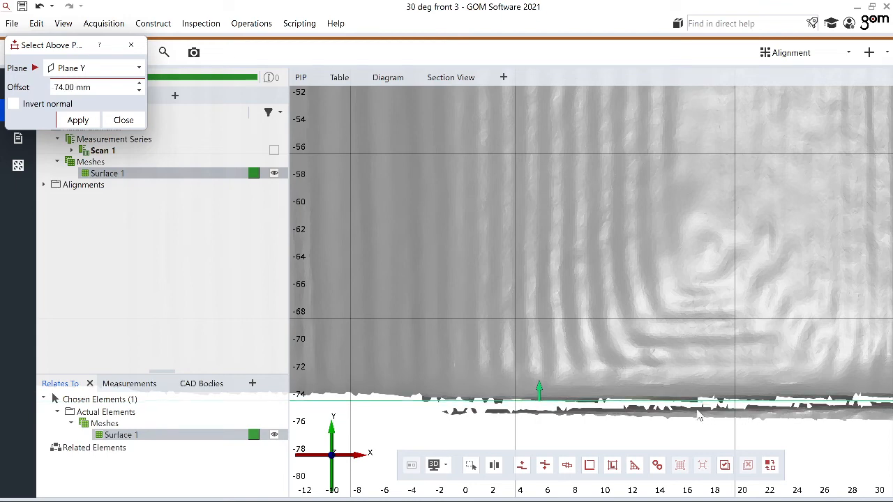
type("0")
left_click(74, 123)
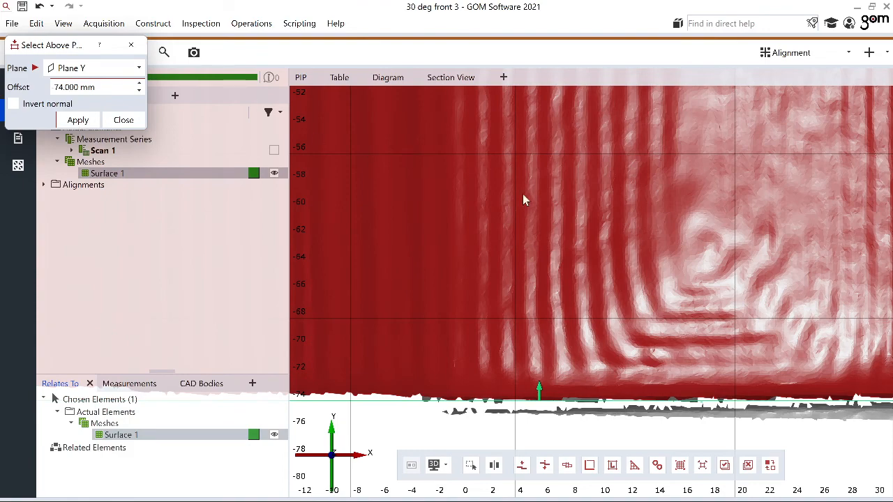
scroll(609, 244, "down", 6)
scroll(608, 242, "down", 1)
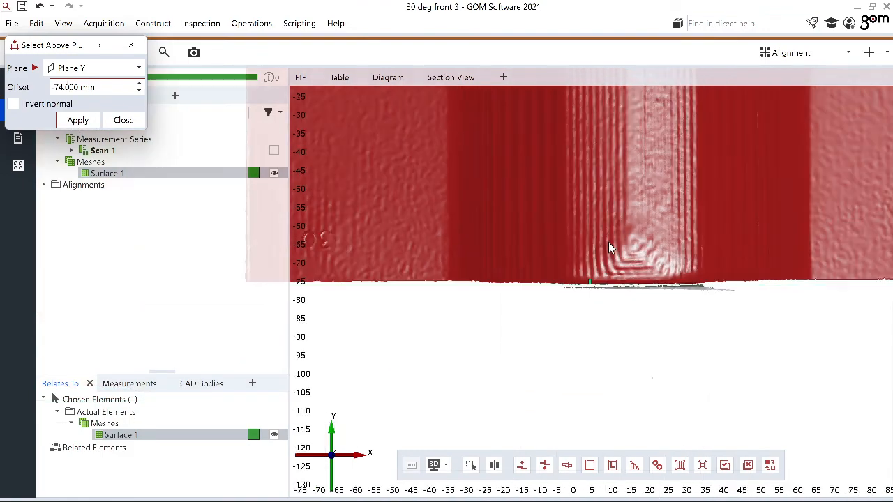
scroll(608, 242, "up", 2)
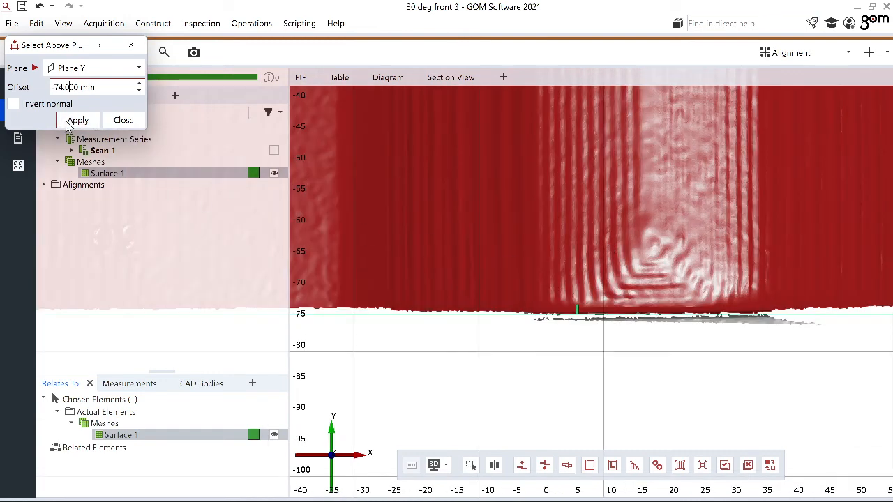
left_click(119, 121)
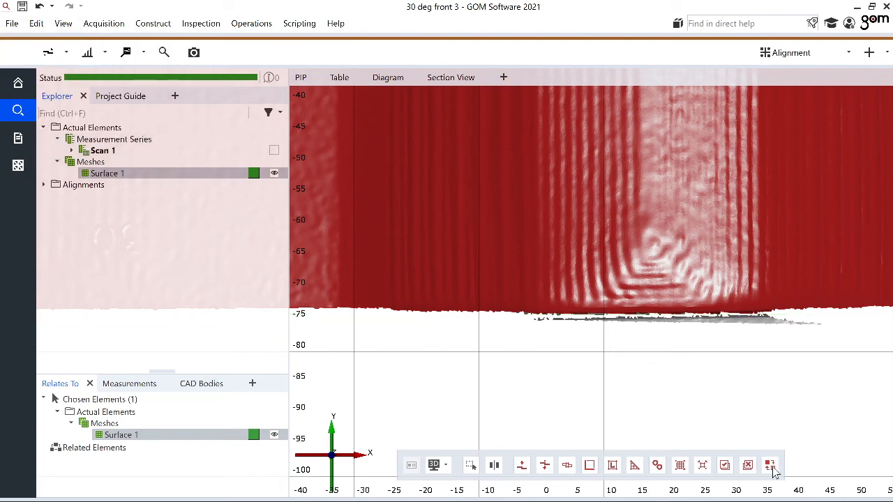
Step: Invert the selection so only the stray strip beyond the negative Y edge is selected, and delete that 3D area
left_click(770, 467)
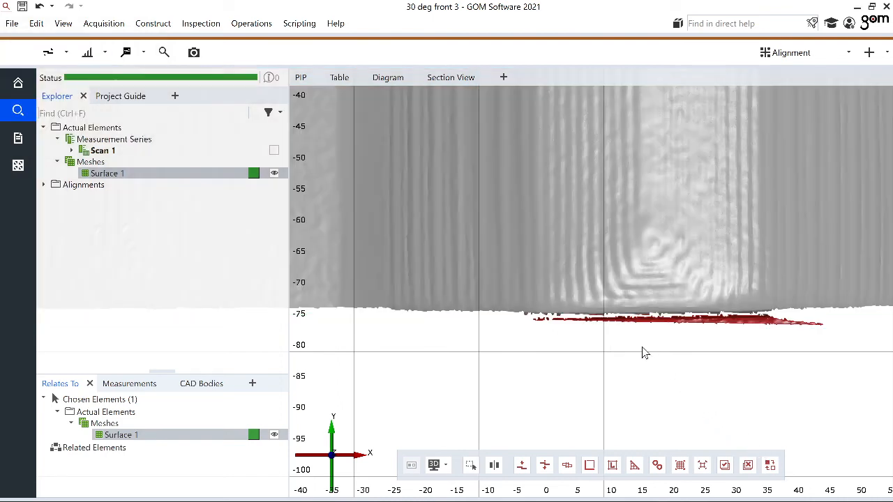
left_click(37, 26)
mouse_move(59, 256)
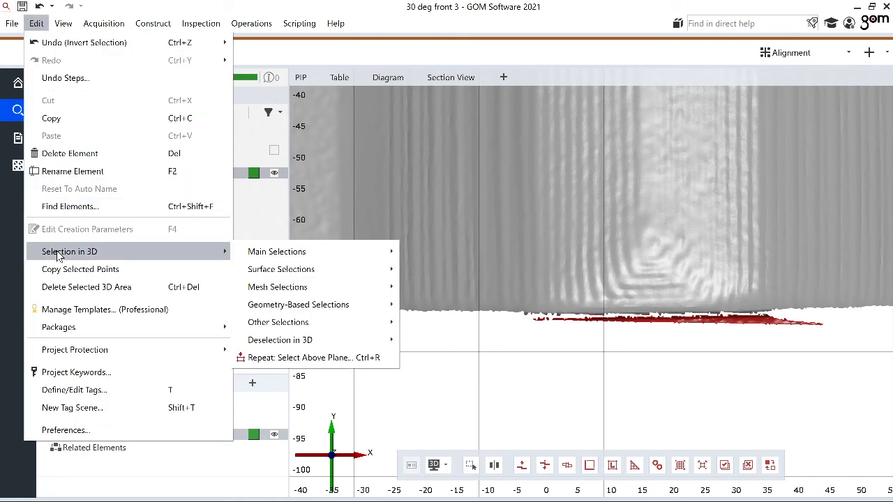
left_click(59, 286)
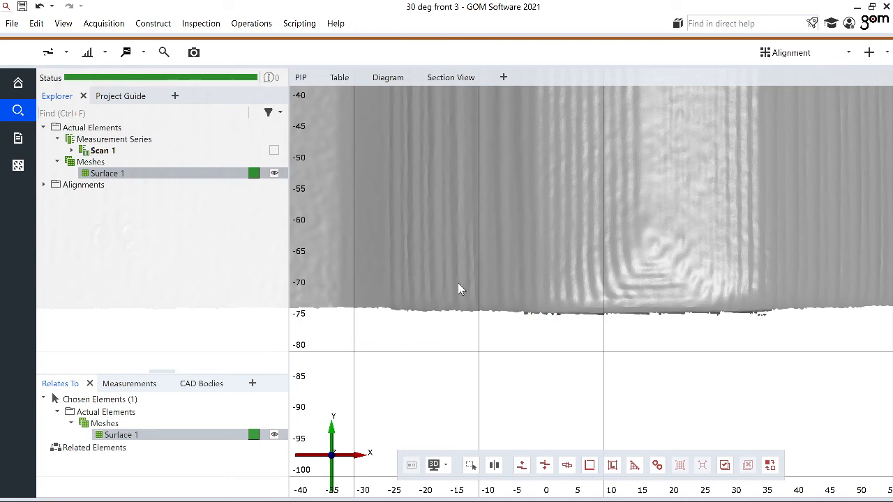
Step: Close holes automatically over the whole mesh, using Normal filling, a 10 mm maximum hole size and a maximum of 1000 edges
scroll(461, 289, "down", 3)
scroll(482, 276, "down", 3)
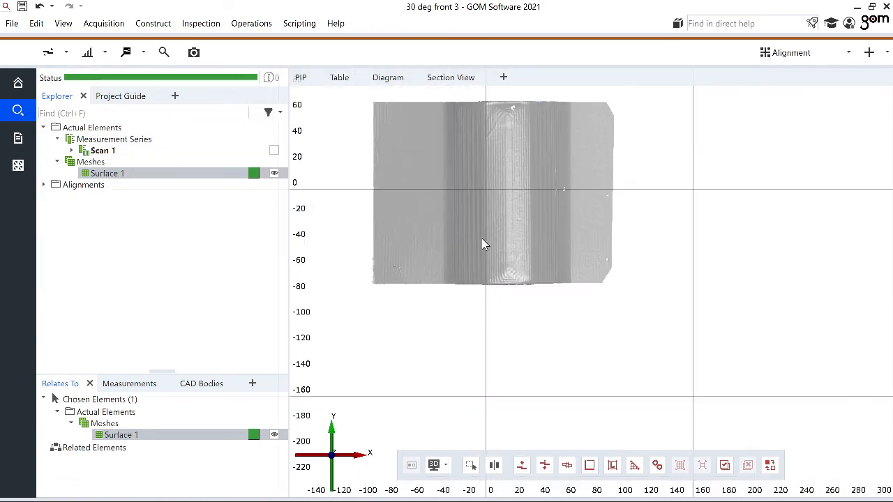
left_click_drag(481, 243, 486, 196)
scroll(492, 177, "down", 4)
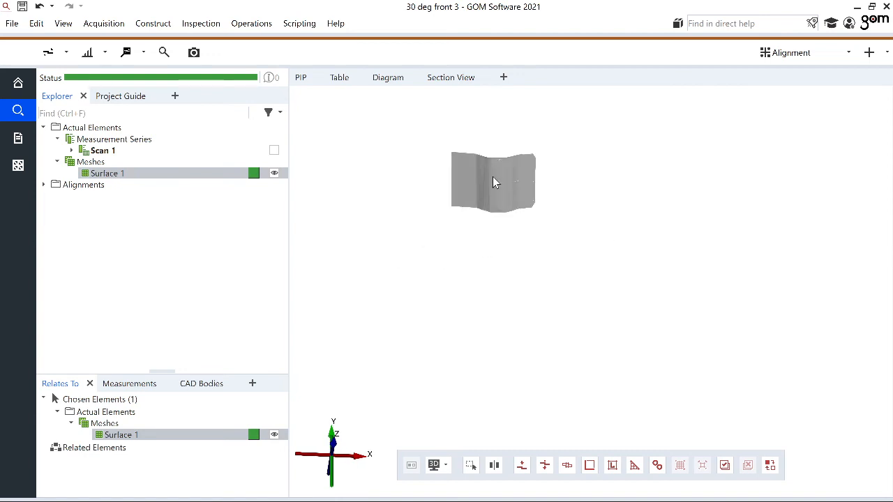
scroll(497, 143, "up", 1)
scroll(497, 149, "up", 5)
scroll(537, 208, "down", 2)
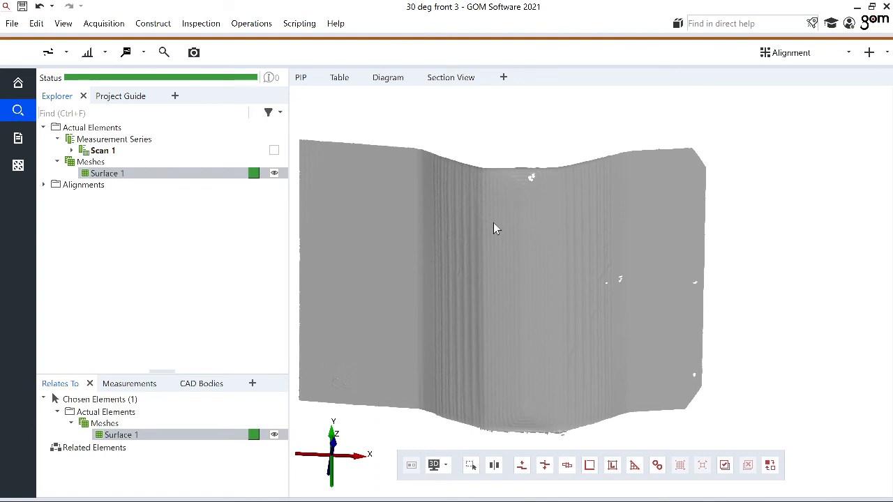
left_click(251, 23)
mouse_move(253, 80)
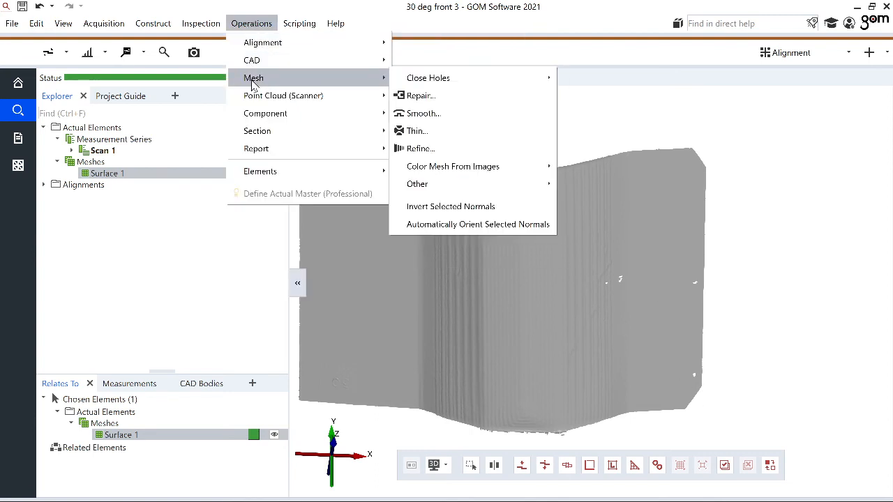
mouse_move(443, 80)
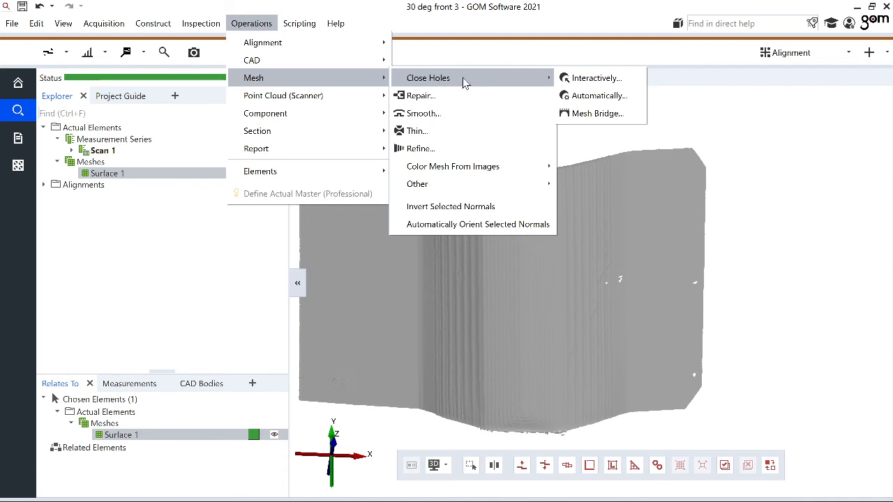
left_click(590, 96)
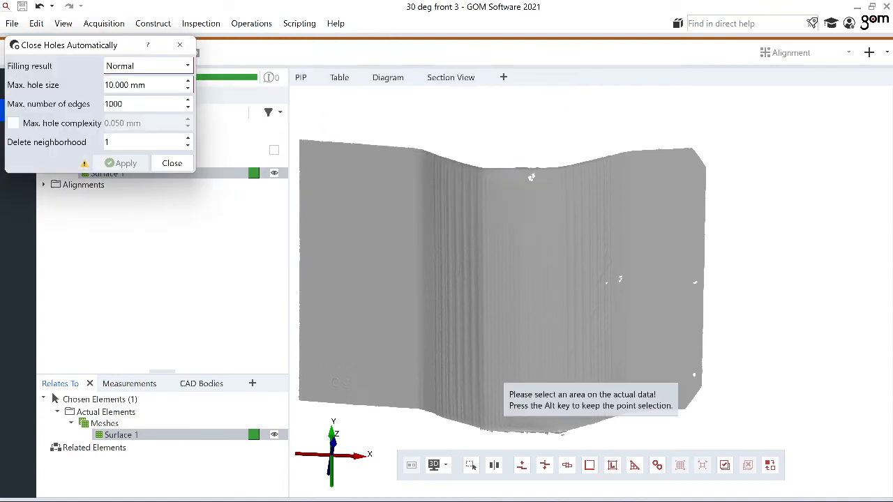
right_click(425, 239)
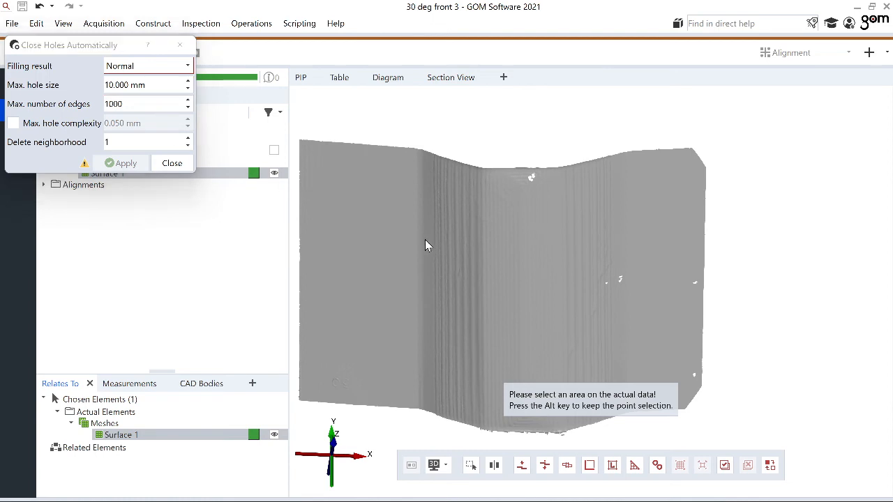
left_click(450, 245)
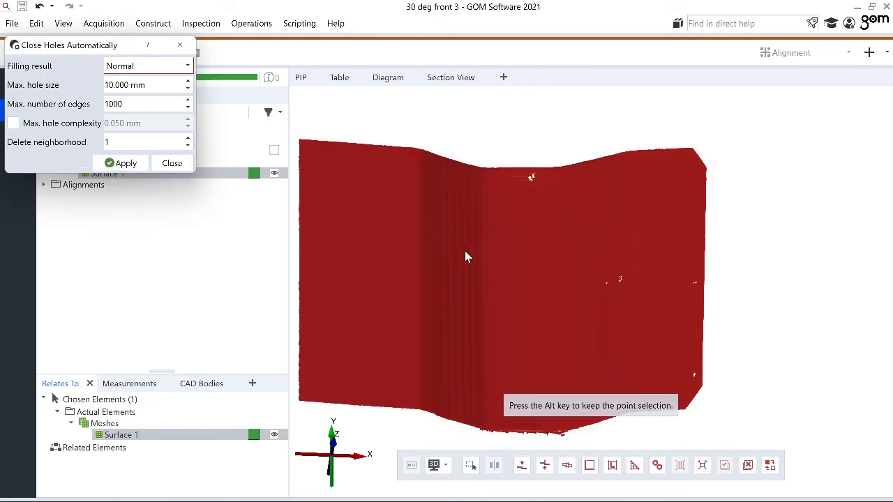
left_click(122, 164)
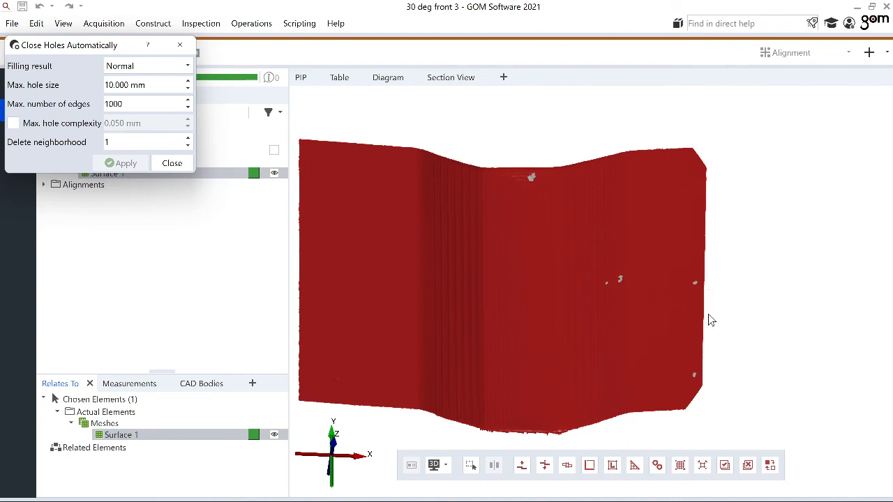
left_click(171, 163)
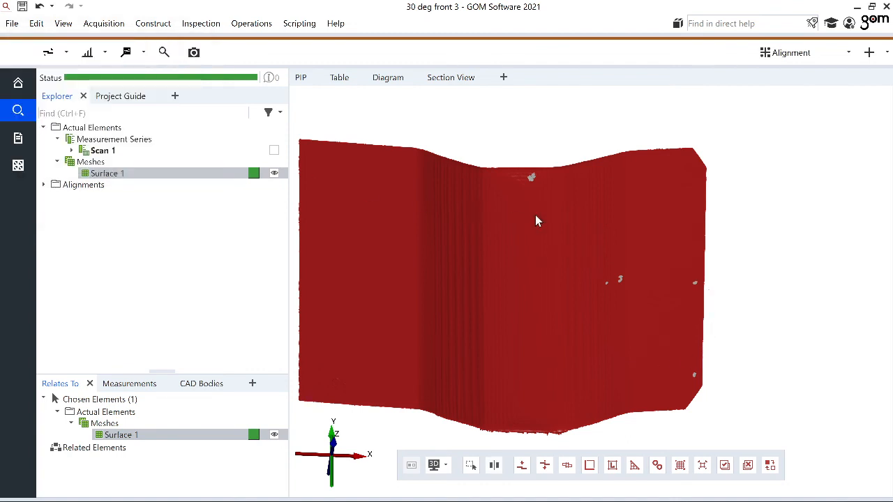
Step: Hide and reshow the mesh, and try Restore Point Selection on it
right_click(445, 207)
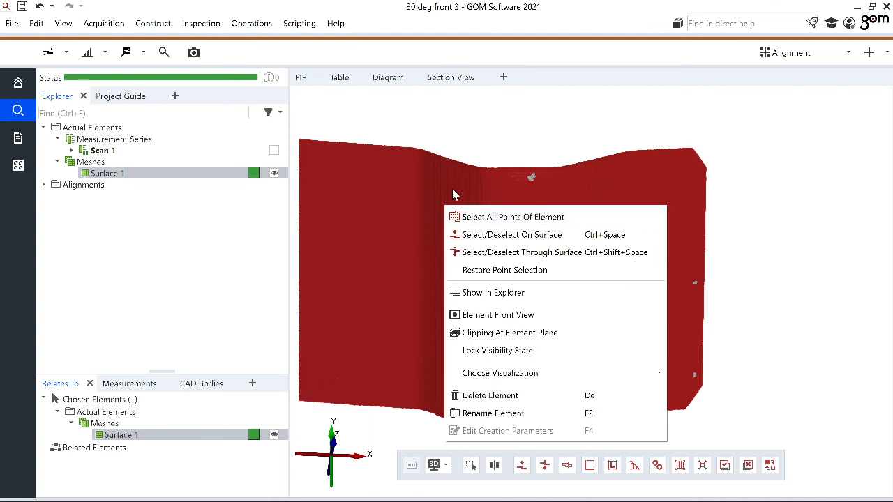
left_click(448, 183)
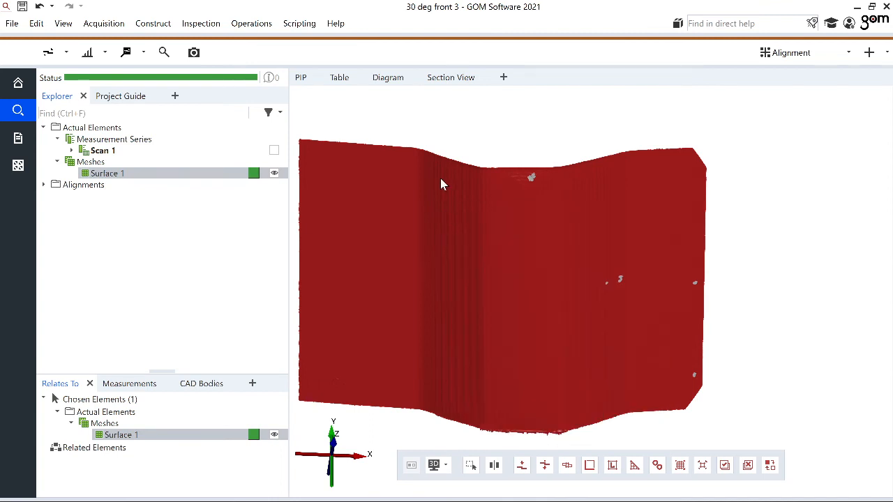
left_click(273, 174)
left_click(273, 174)
scroll(530, 238, "down", 2)
left_click_drag(522, 245, 444, 242)
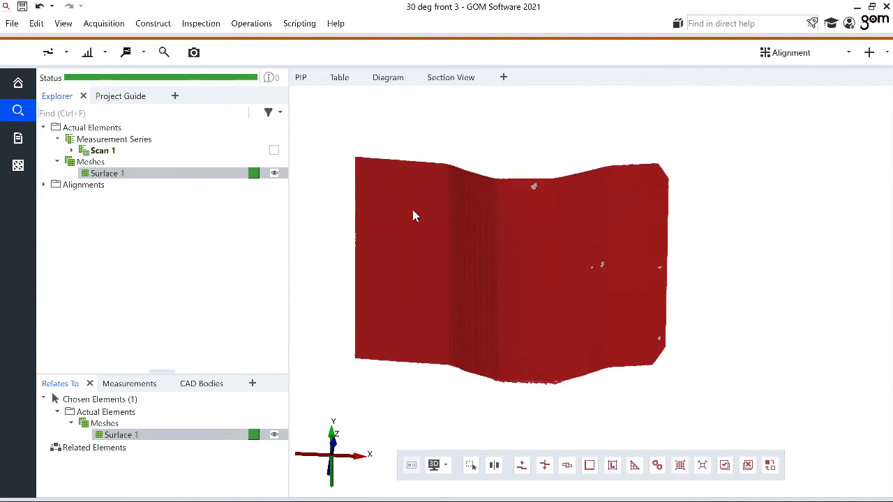
right_click(470, 225)
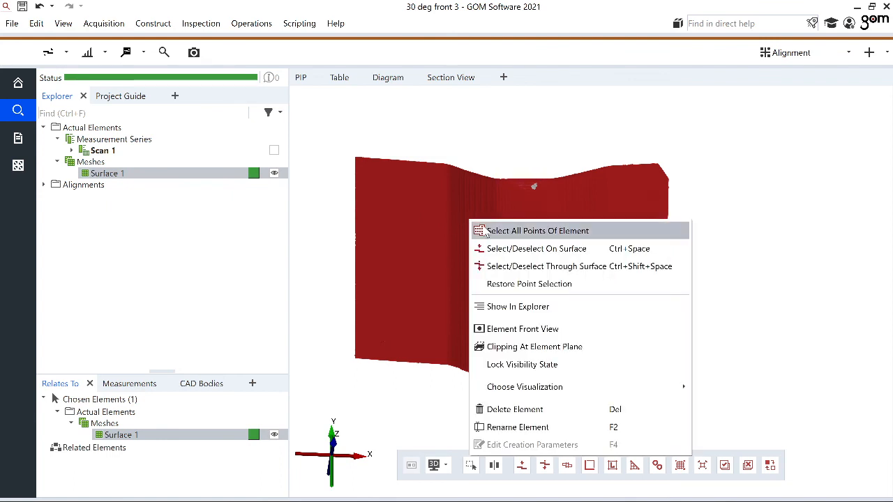
left_click(509, 286)
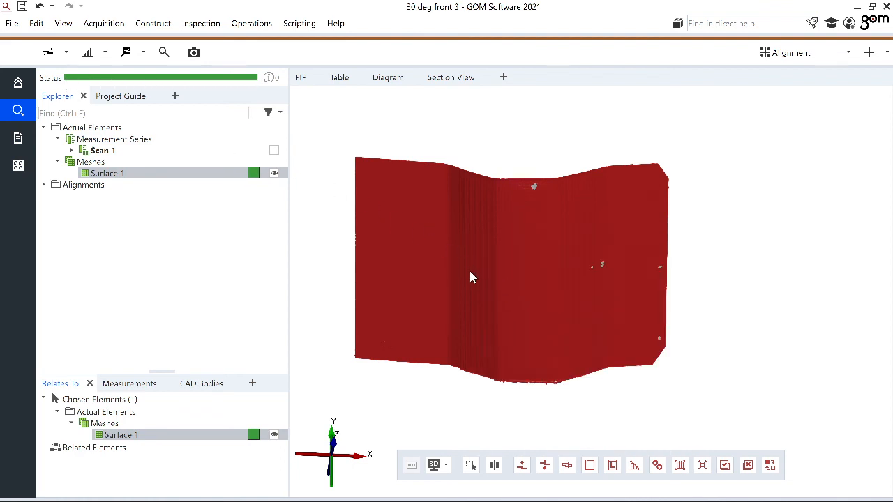
Step: Deselect all mesh points and inspect the surface with its closed holes
scroll(511, 380, "up", 3)
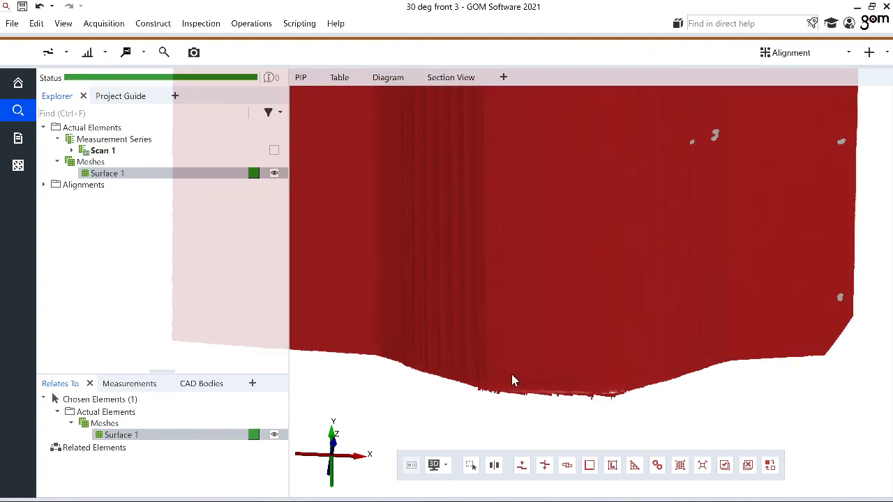
scroll(512, 376, "down", 3)
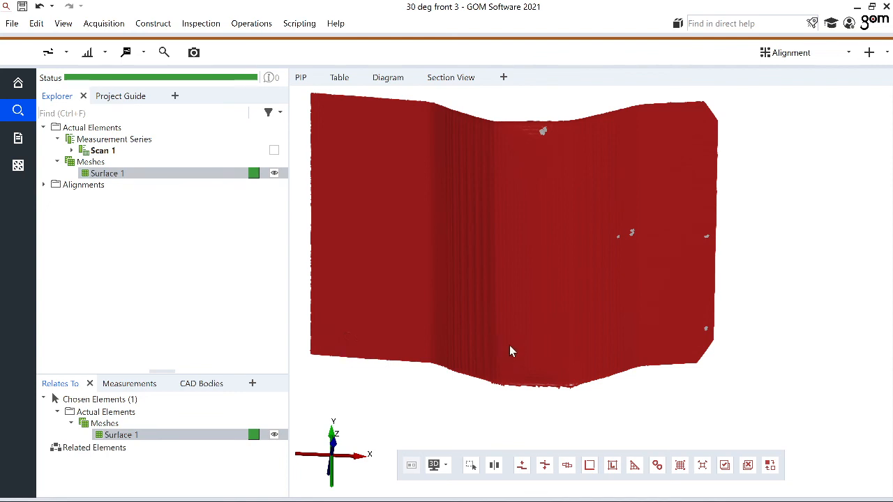
left_click(749, 467)
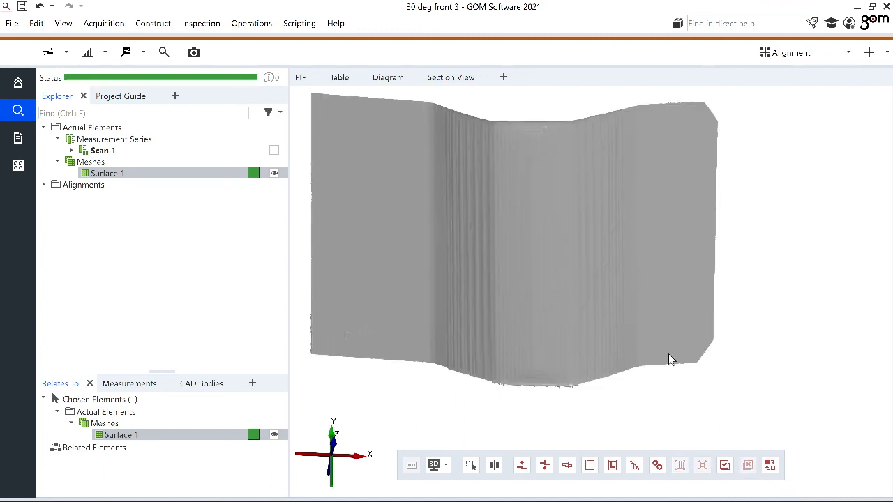
left_click_drag(526, 331, 517, 300)
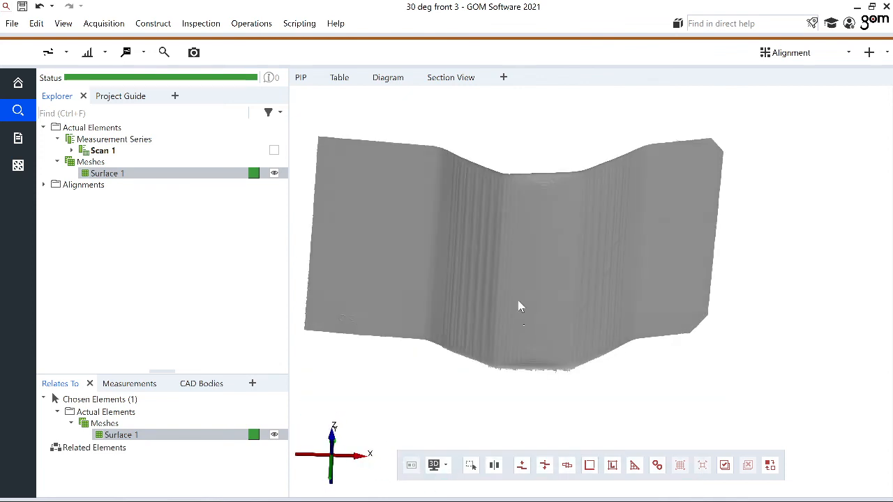
scroll(518, 302, "down", 3)
scroll(500, 282, "up", 5)
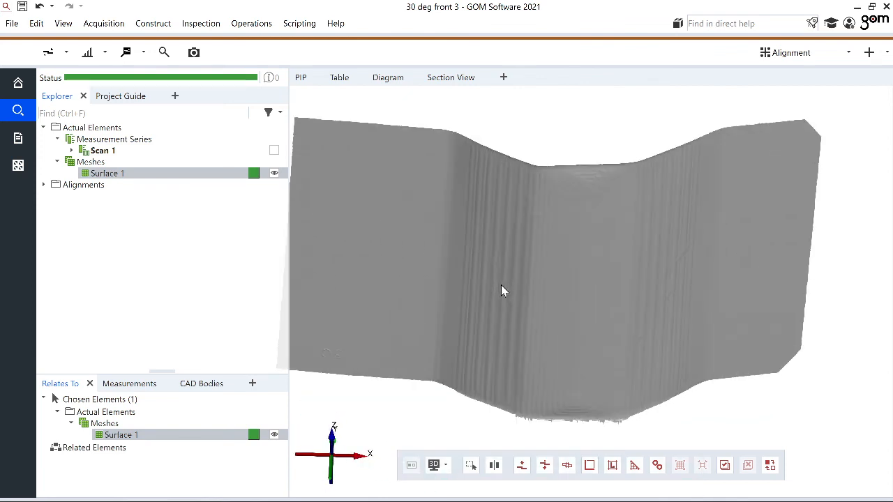
scroll(501, 284, "down", 2)
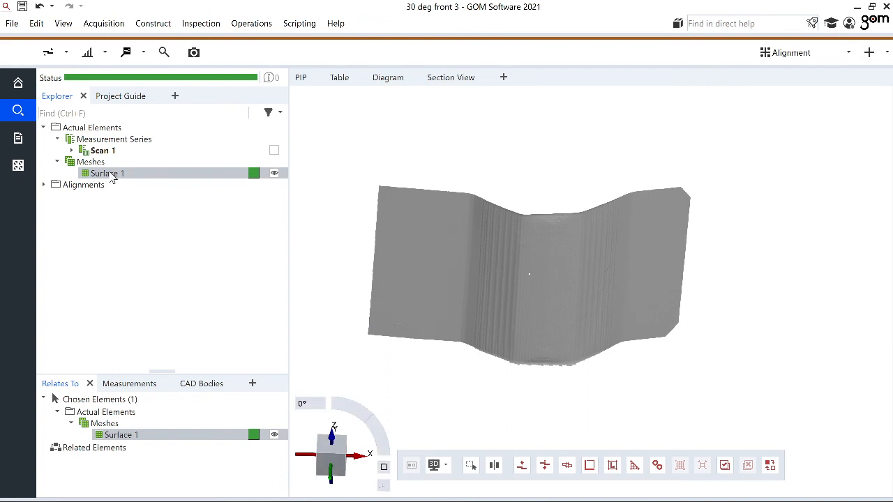
Step: Export the cleaned mesh as a single binary STL file in millimetres, named "30 degree front cleaned"
left_click(12, 25)
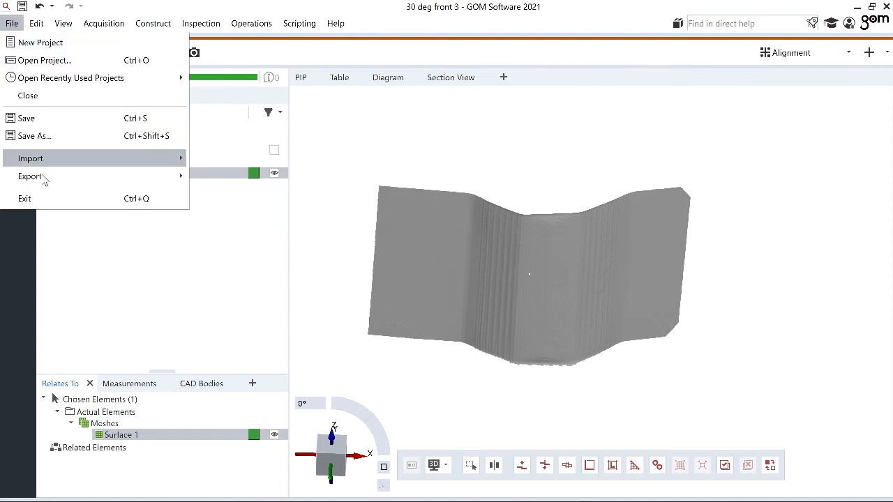
mouse_move(45, 180)
mouse_move(251, 175)
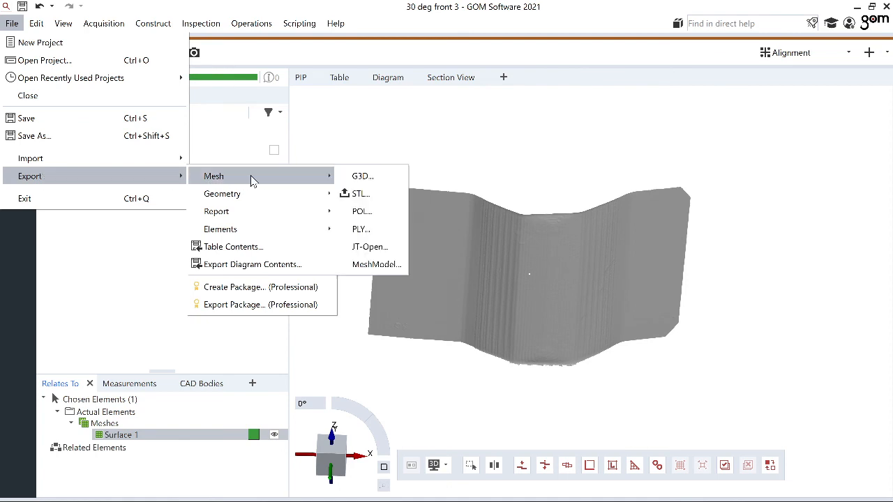
left_click(356, 193)
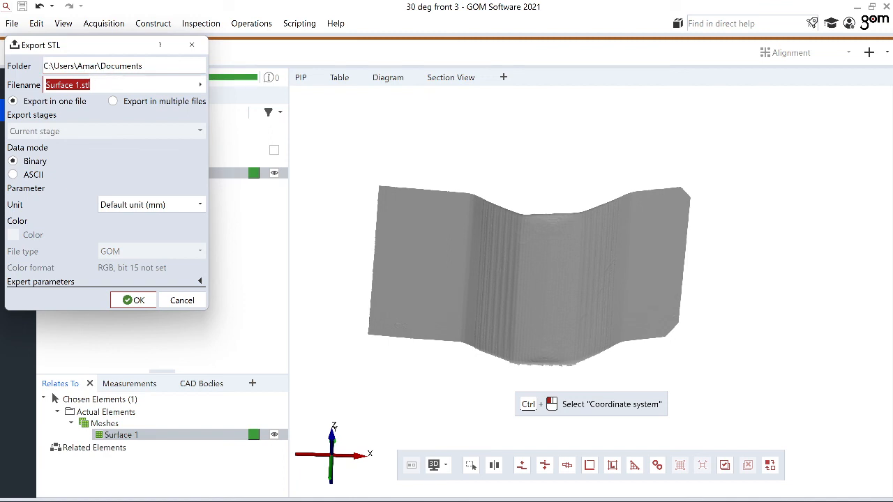
type("30 degr")
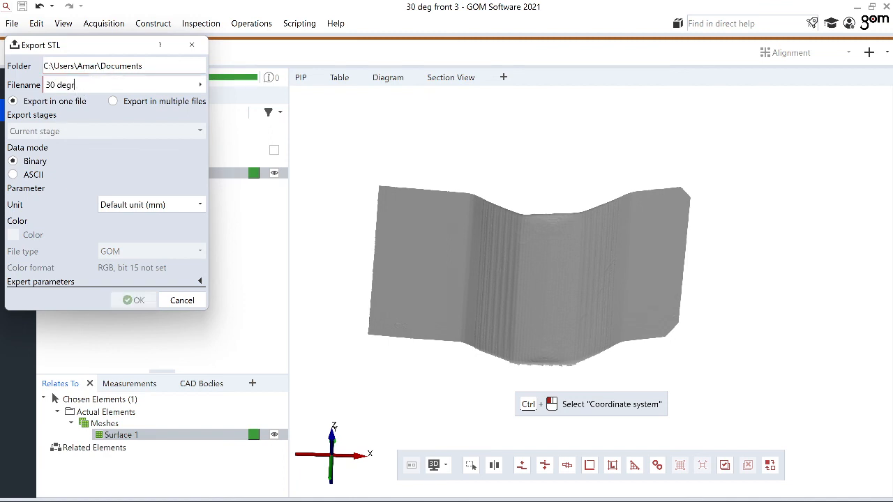
type("ee front")
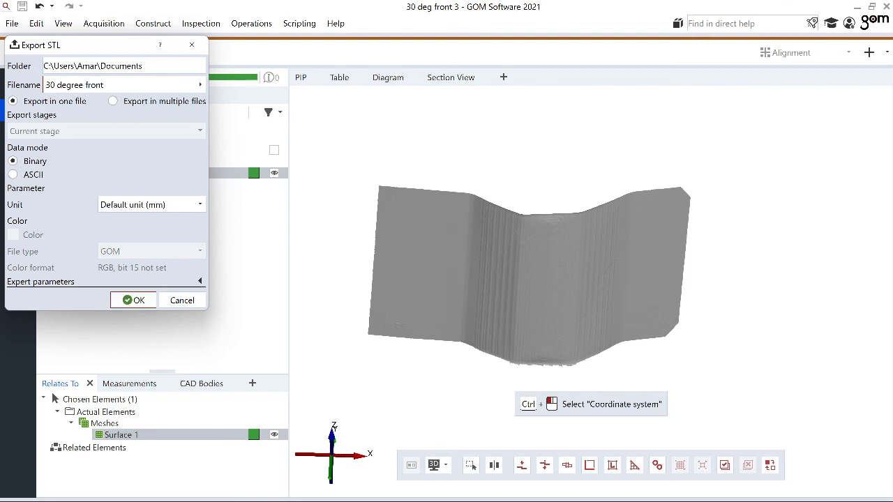
type(" cleand")
type("d")
left_click(136, 301)
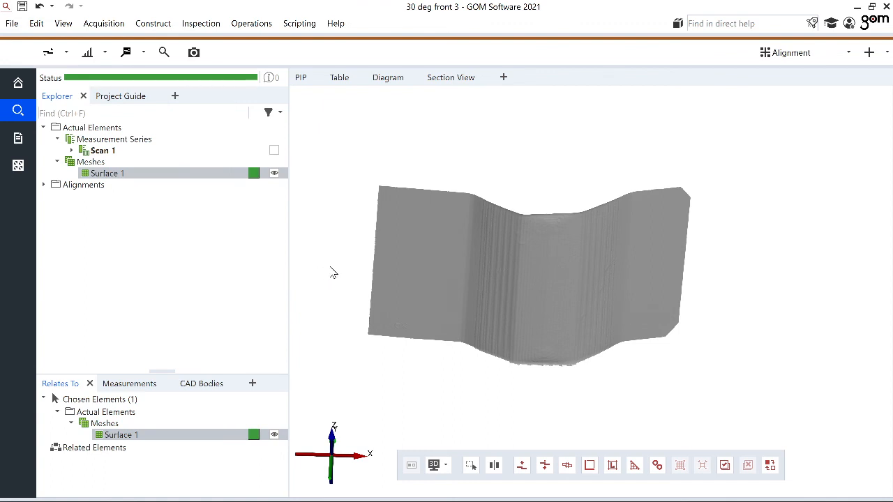
Step: Open the save-as dialog for the project and choose the "Processed measured" folder under Student projects 2022 as its location
left_click(13, 25)
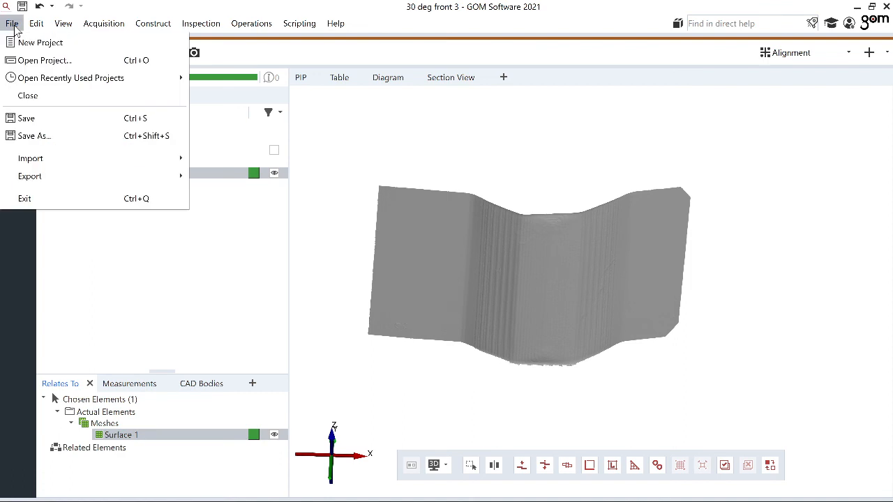
left_click(35, 137)
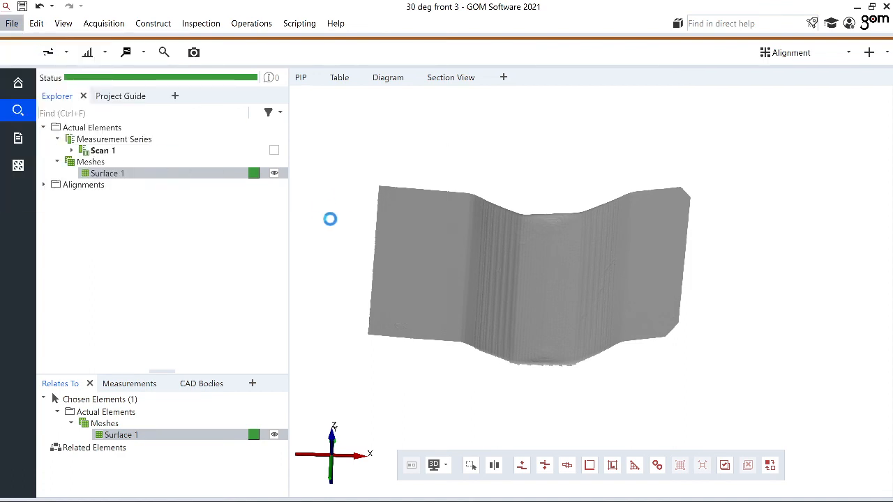
scroll(56, 132, "up", 3)
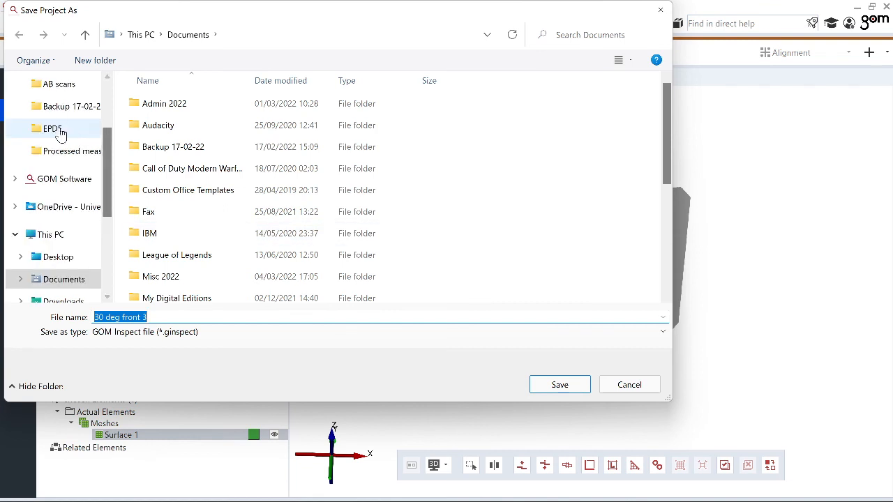
scroll(59, 112, "up", 1)
left_click(59, 128)
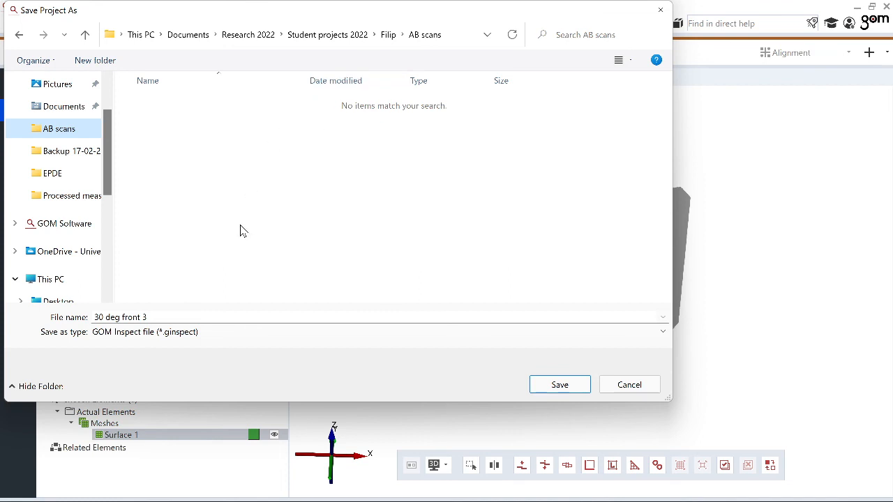
left_click(387, 34)
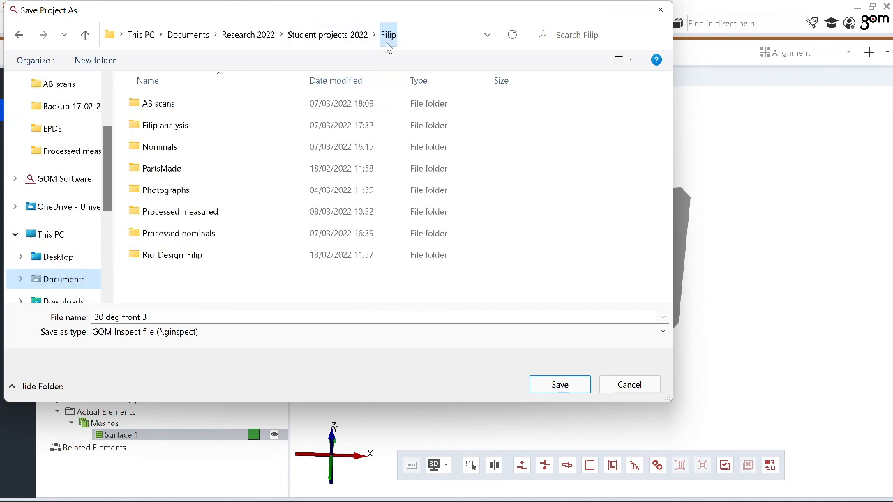
left_click(185, 218)
double_click(185, 219)
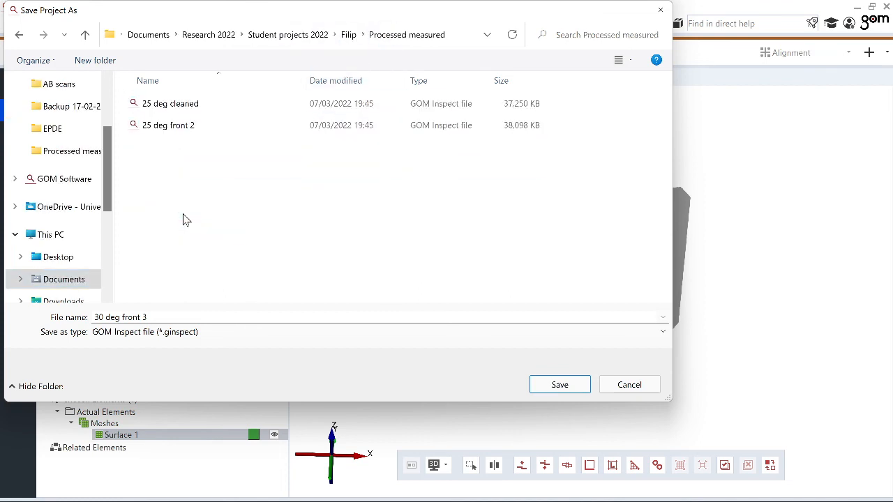
Step: Name the project file "30 deg cleaned" and save it as a GOM Inspect file
left_click(146, 317)
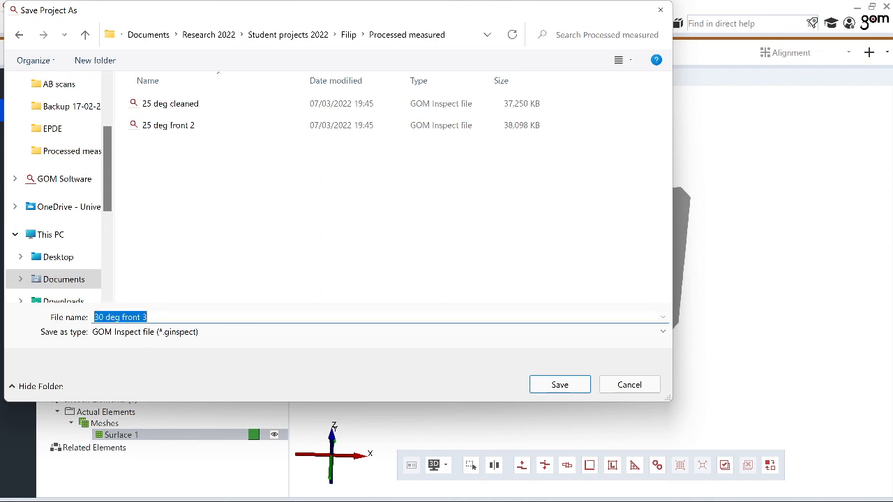
left_click(146, 317)
key("BackSpace")
key("BackSpace")
key("BackSpace")
key("BackSpace")
key("BackSpace")
key("BackSpace")
key("BackSpace")
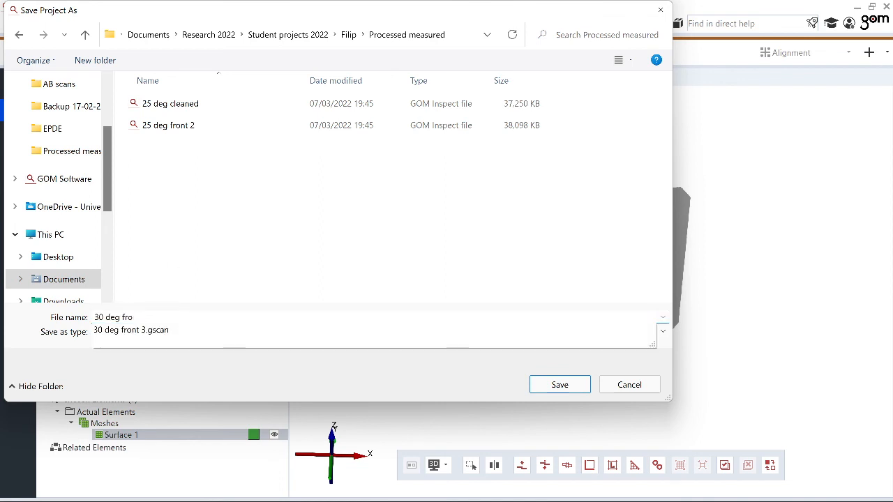
type("cleaned")
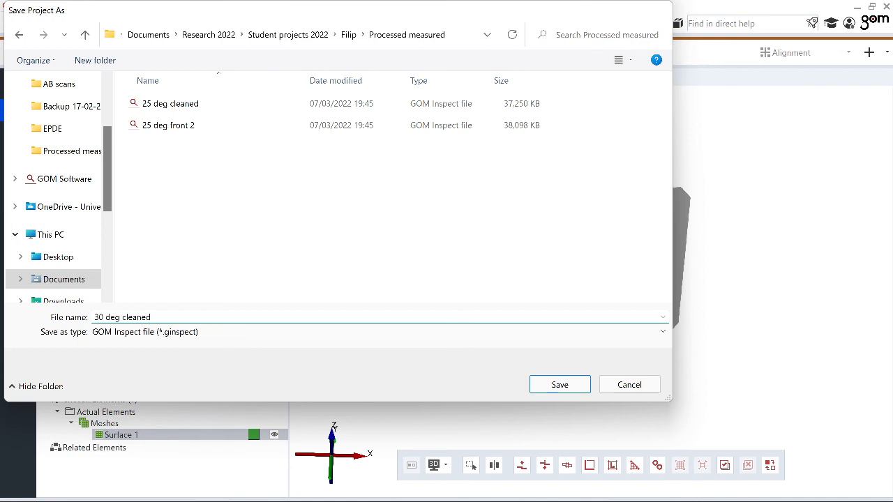
key("Return")
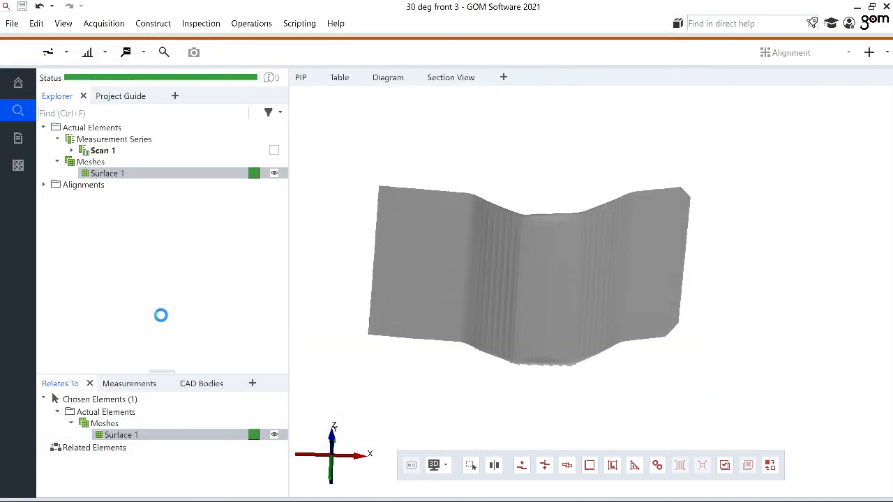